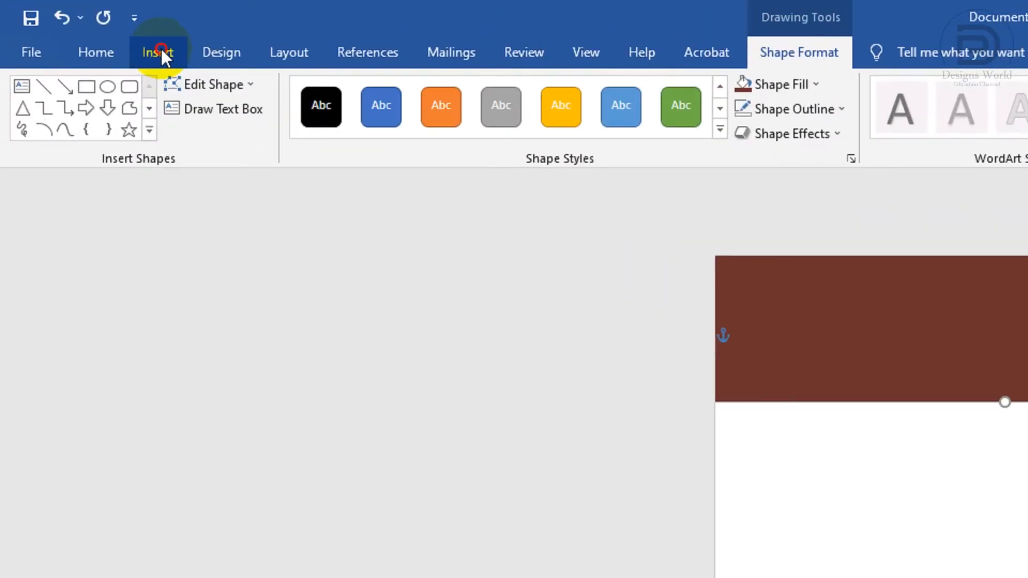
Draw a text box about 4.04 by 1.49 inches on the brown header band and remove its fill.
left_click(80, 26)
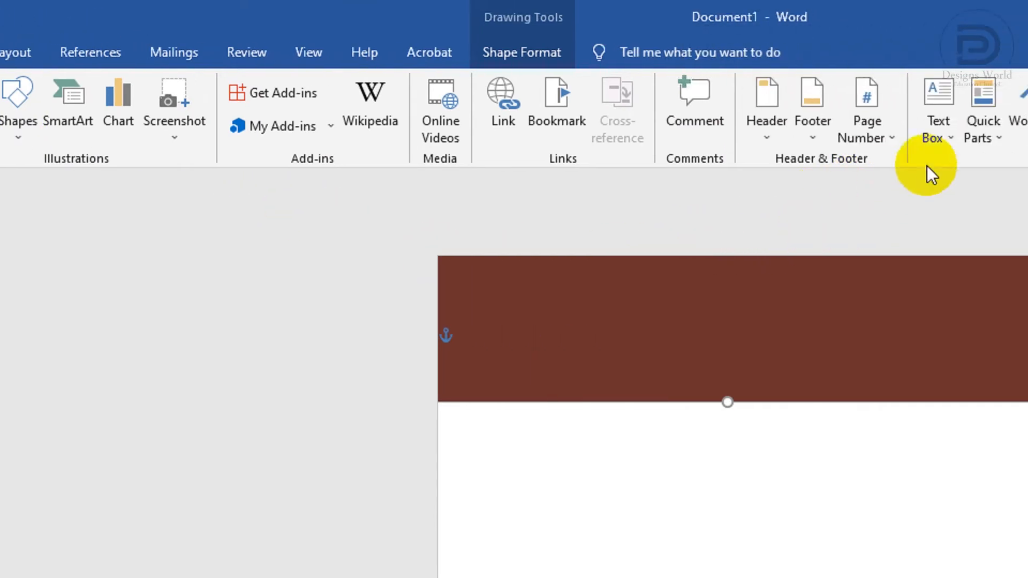
left_click(816, 131)
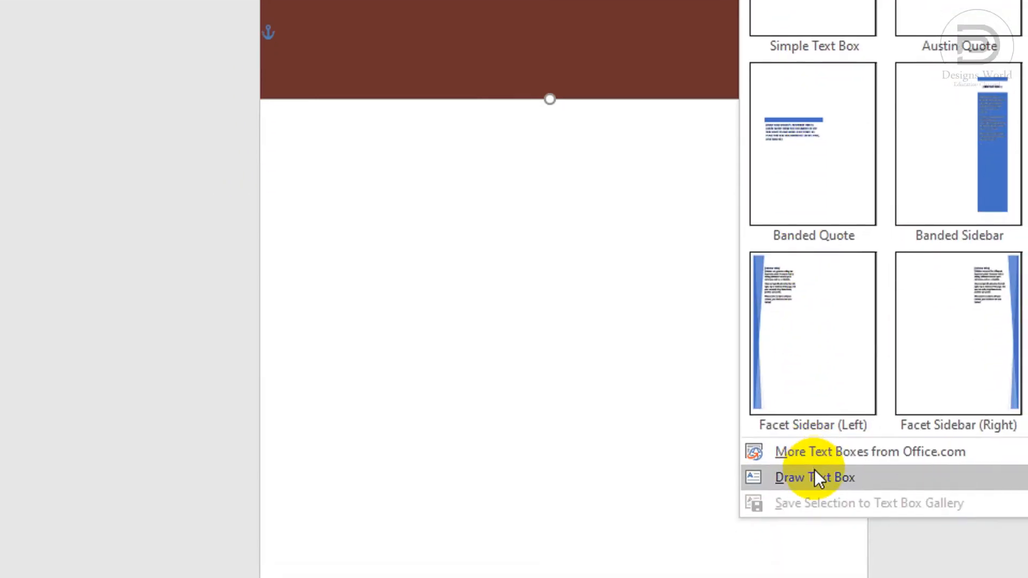
left_click(814, 440)
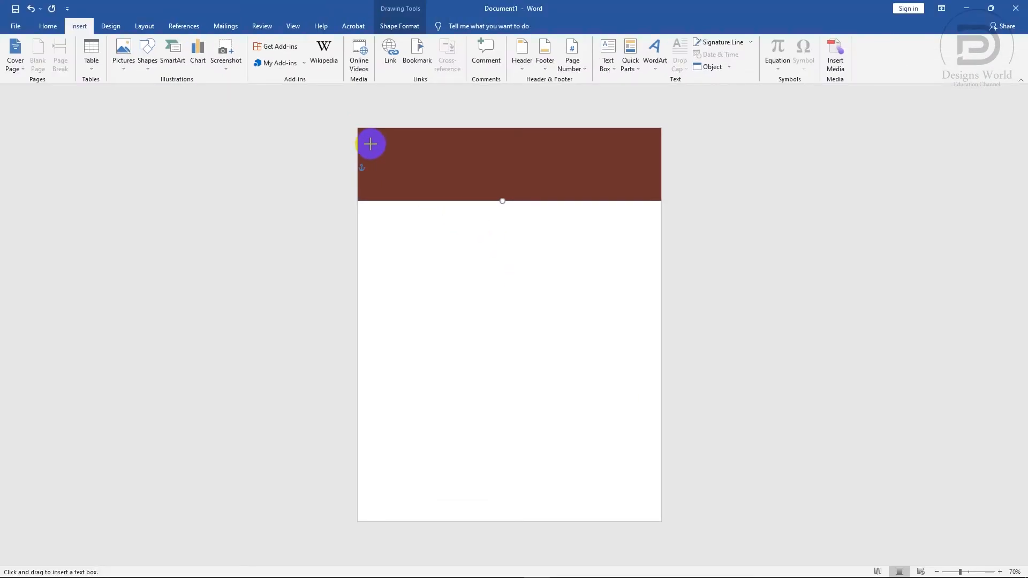
left_click_drag(376, 143, 522, 197)
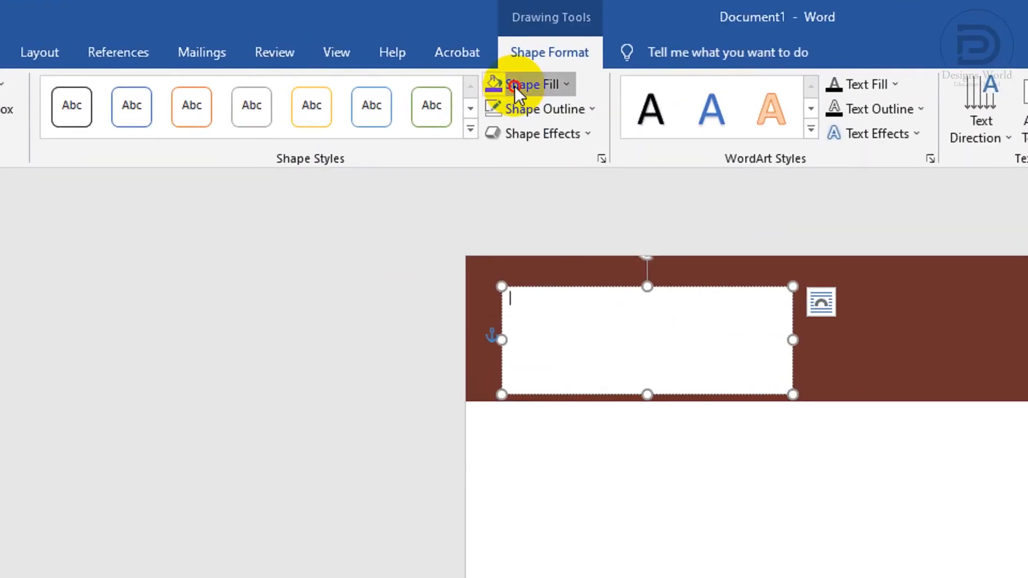
left_click(383, 44)
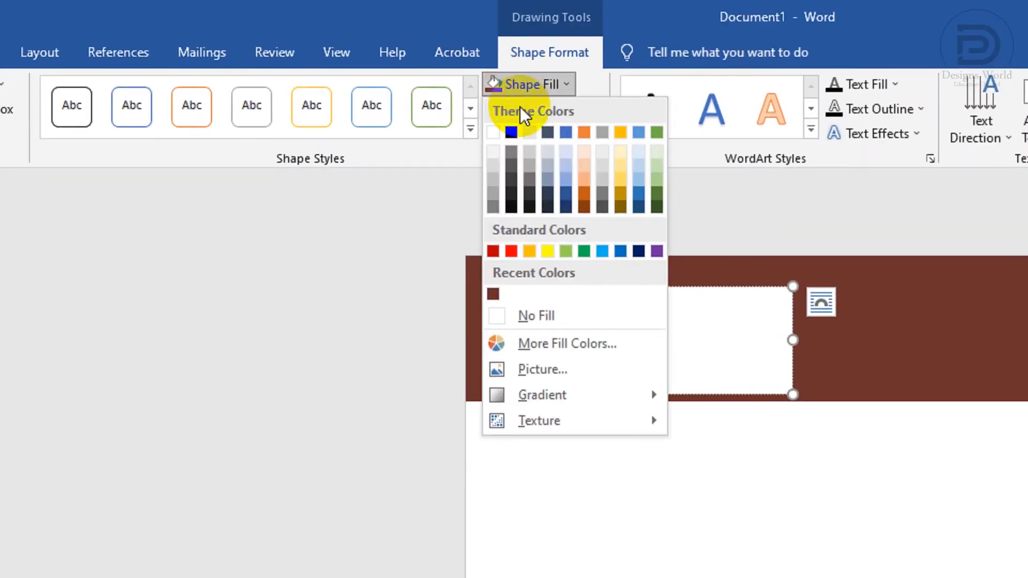
left_click(546, 308)
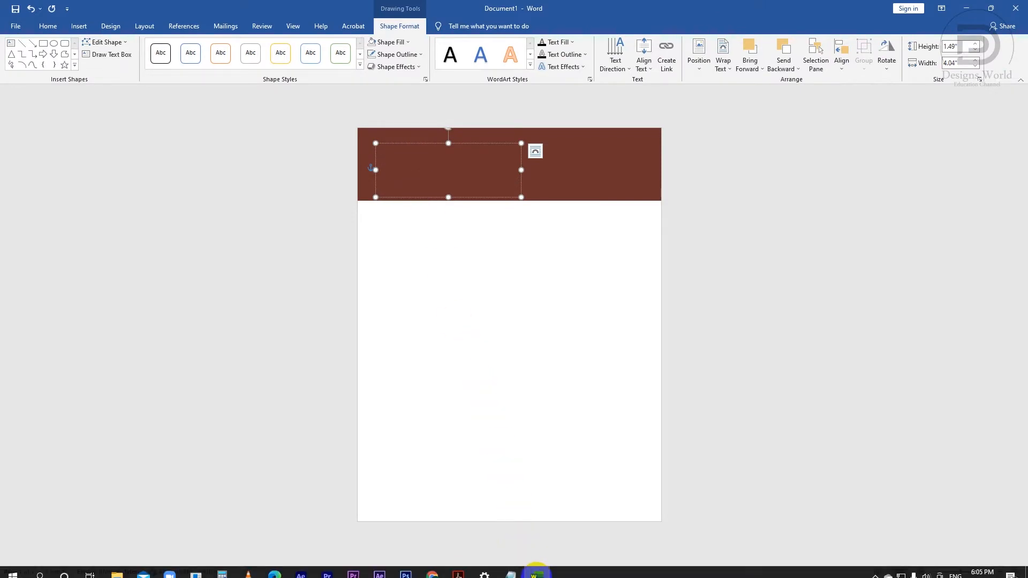
Switch to Notepad and copy the name, designation and contact lines at the start of the resume content file.
left_click(510, 567)
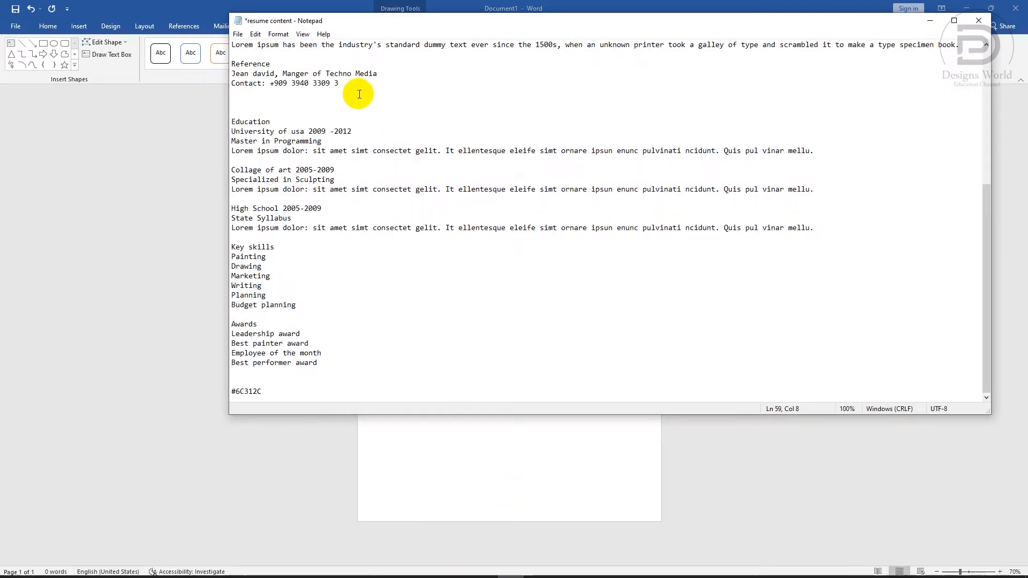
scroll(356, 83, "up", 8)
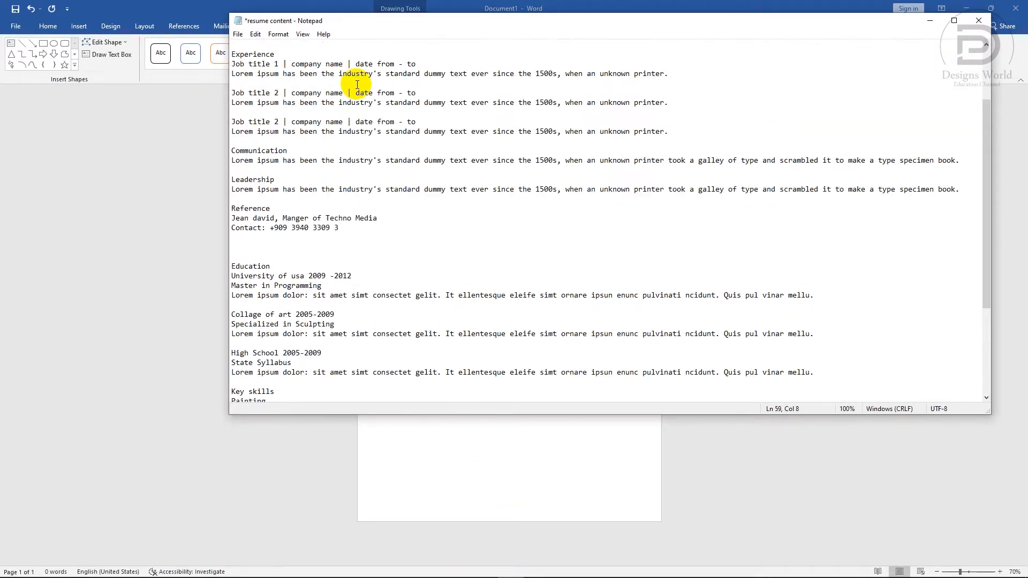
left_click_drag(436, 63, 232, 41)
left_click(255, 34)
left_click(264, 79)
Switch back to Word, paste the copied lines as text only into the header text box and widen it to about 5.02 inches.
left_click(208, 150)
left_click(393, 180)
right_click(400, 159)
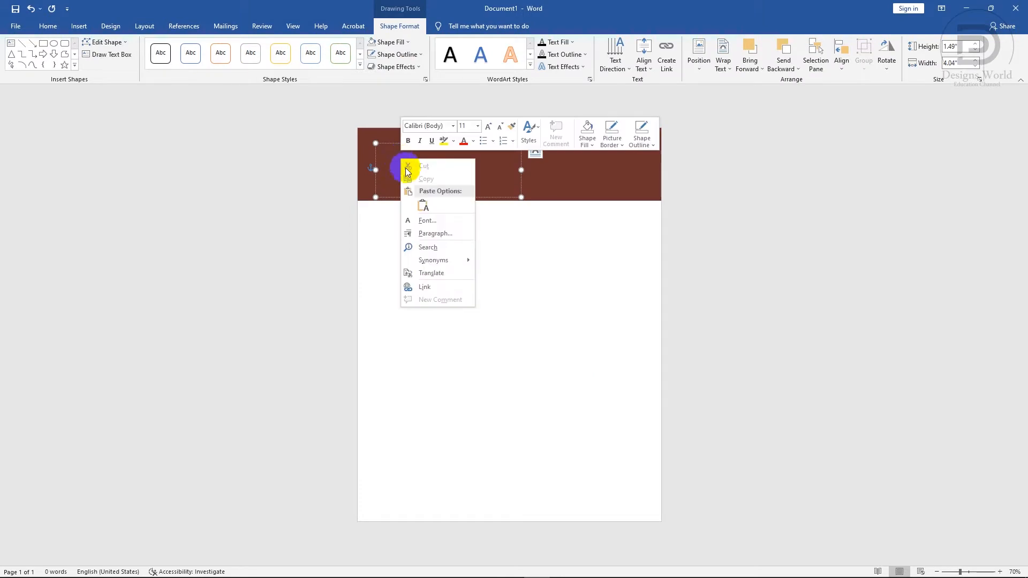
left_click(422, 207)
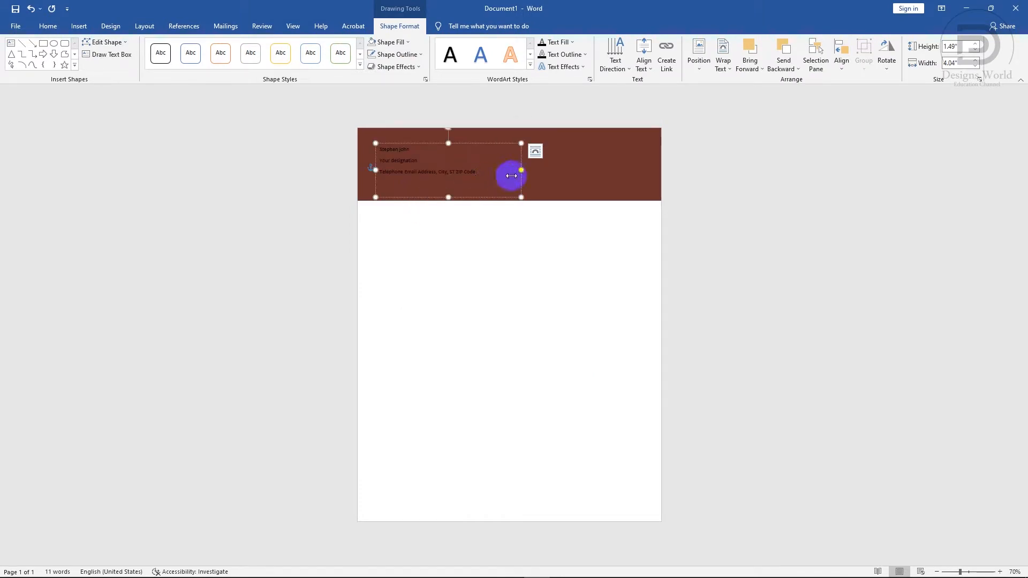
left_click_drag(520, 171, 555, 173)
Set all the text in the header text box to the Arial font in white.
scroll(412, 148, "up", 4)
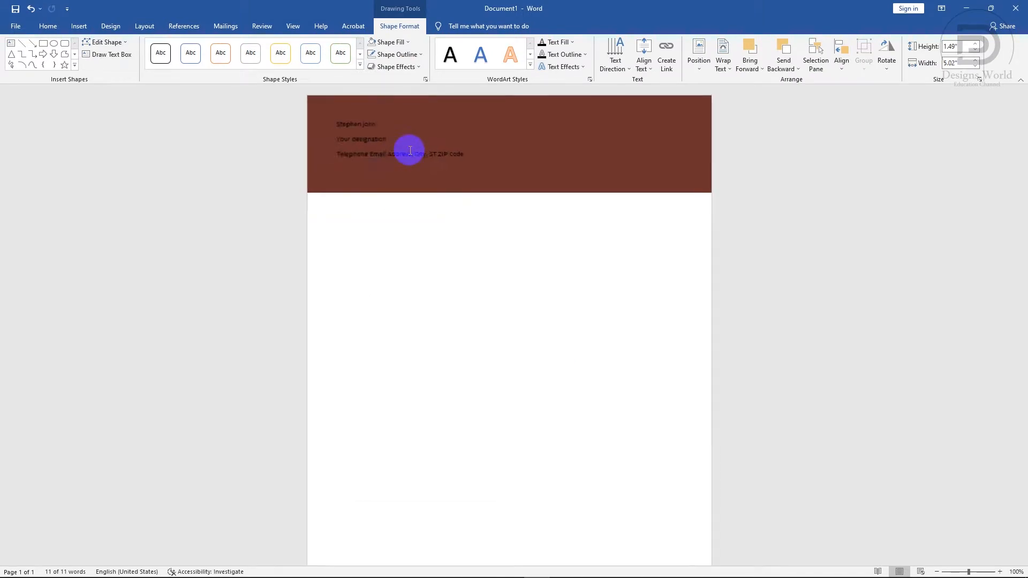
scroll(396, 156, "up", 2)
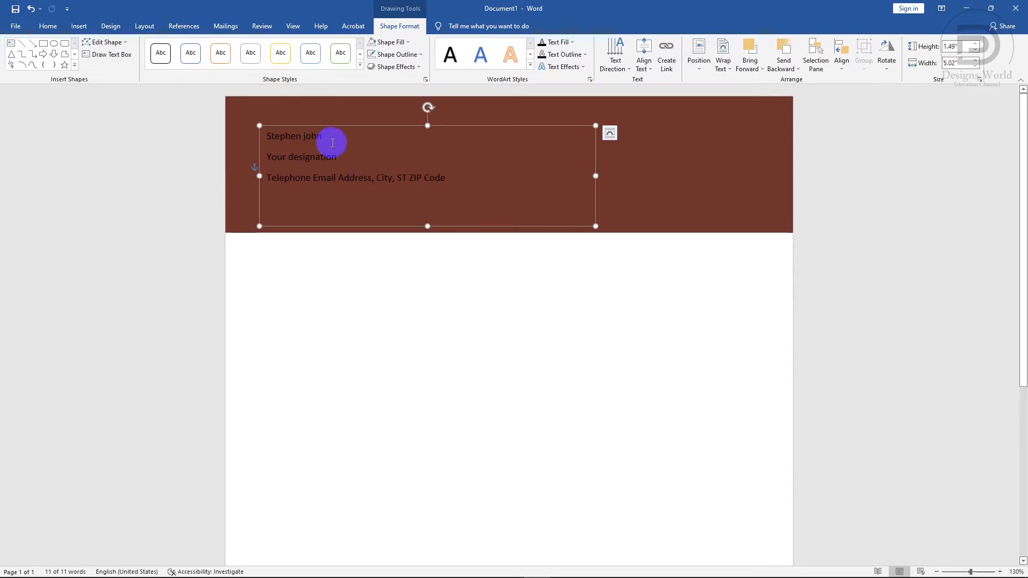
key("ctrl+a")
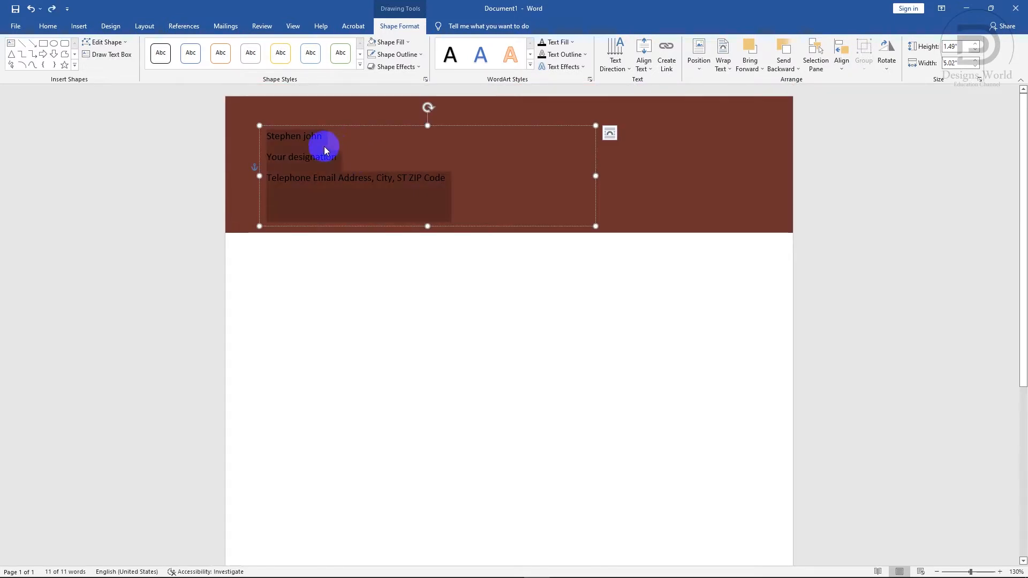
left_click(48, 25)
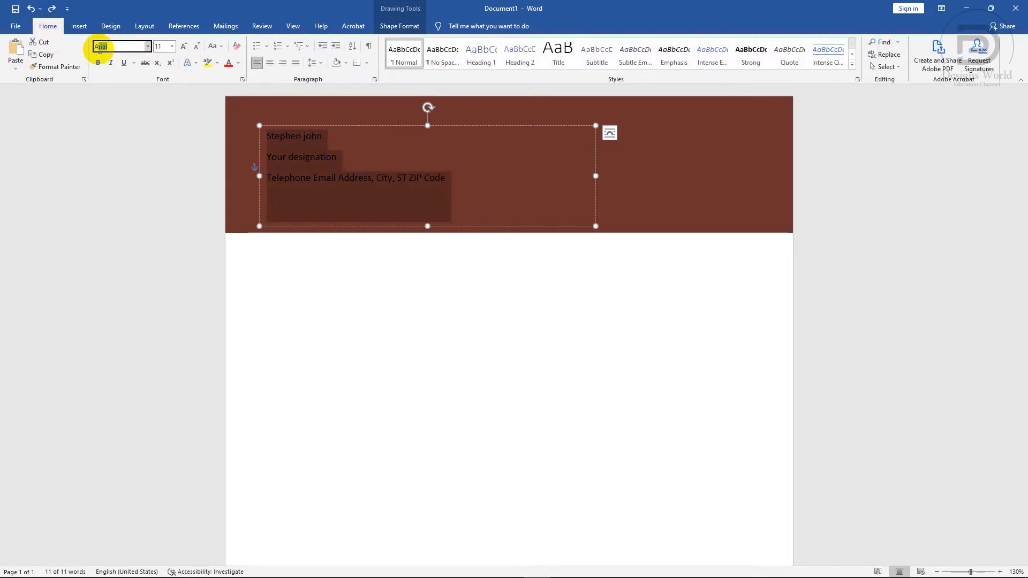
key("Return")
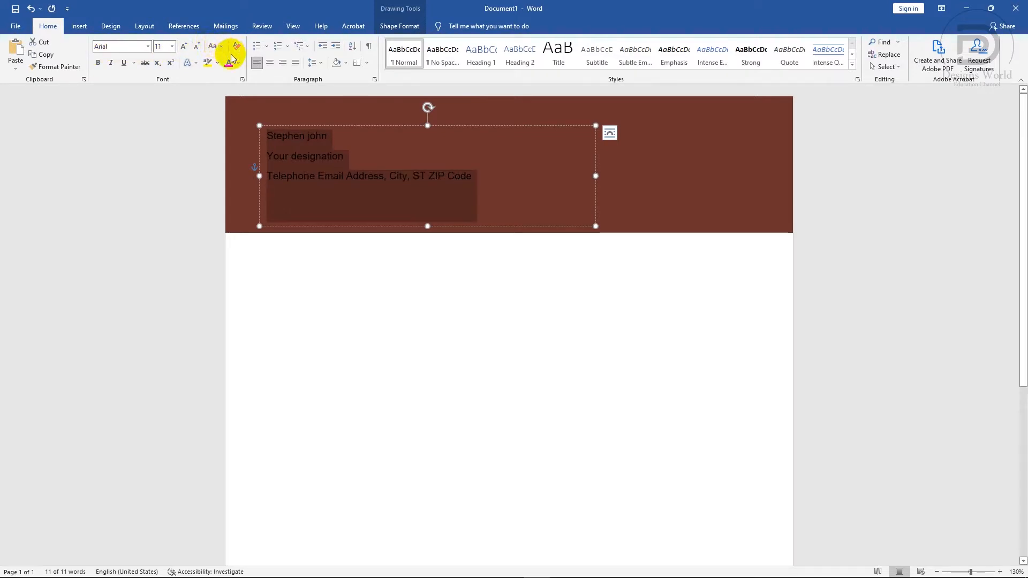
left_click(237, 66)
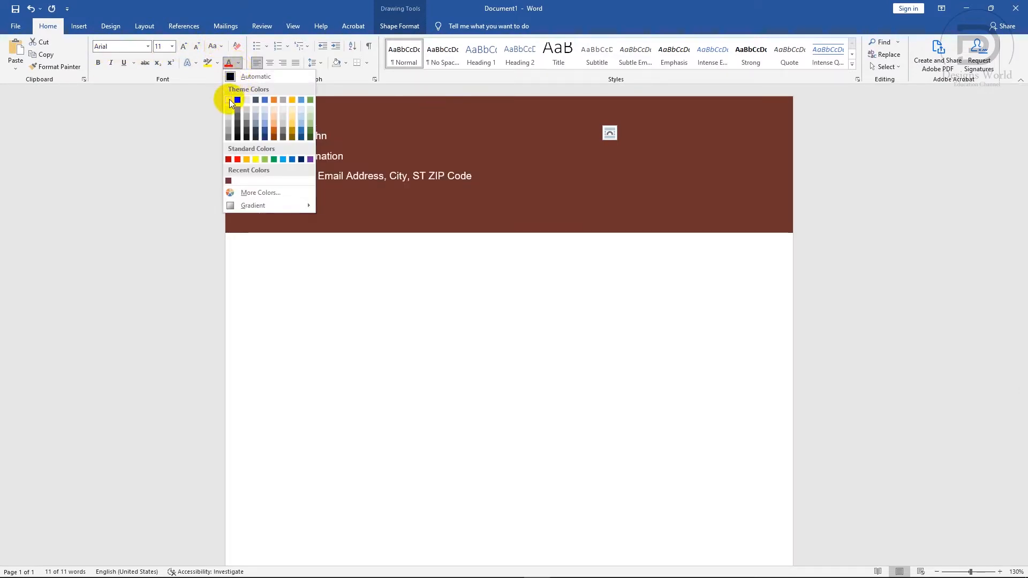
left_click(229, 99)
left_click(339, 142)
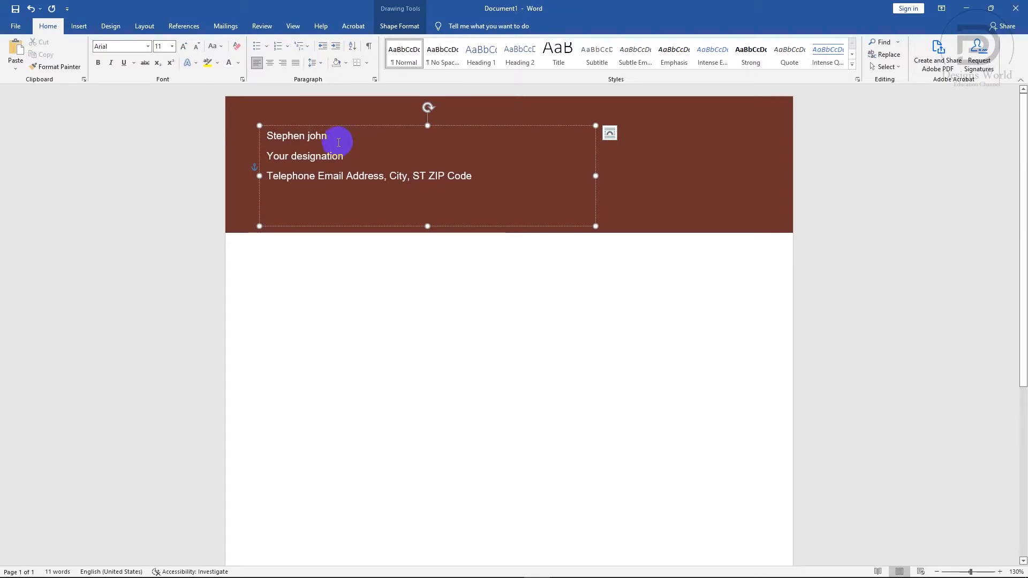
Format the name line in the header as 36 pt, bold and uppercase.
left_click_drag(339, 142, 259, 139)
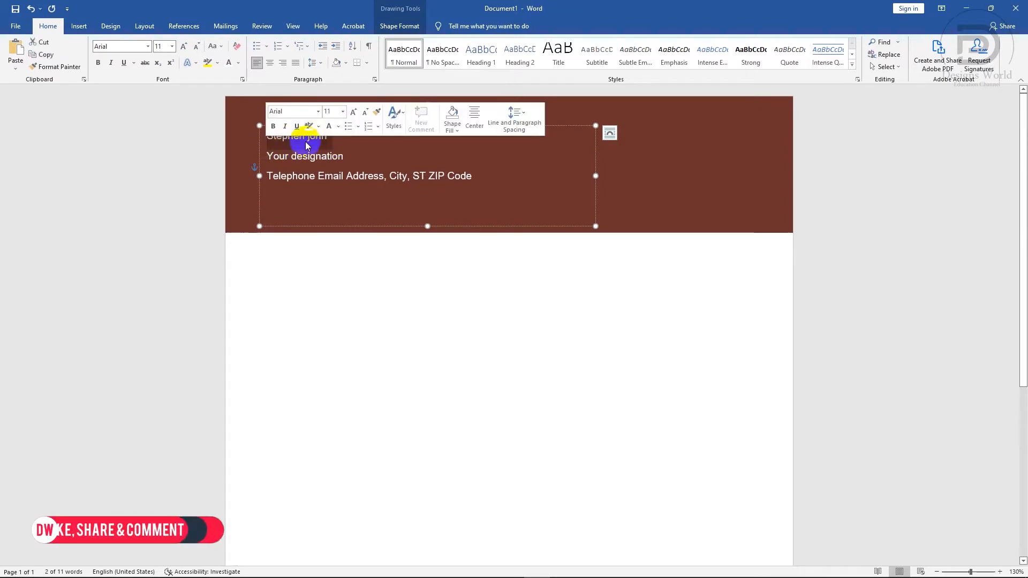
left_click(328, 112)
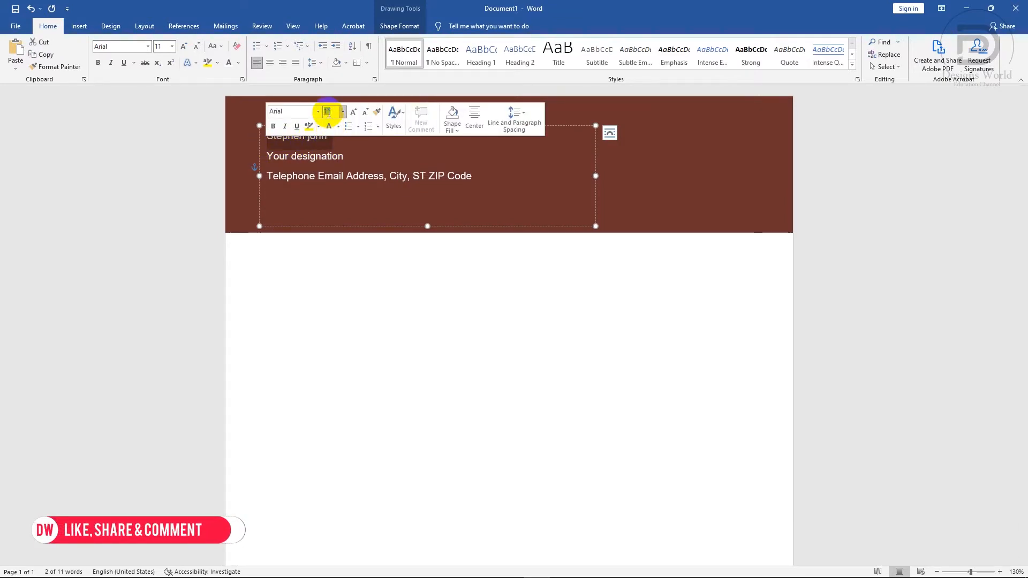
type("36")
key("Return")
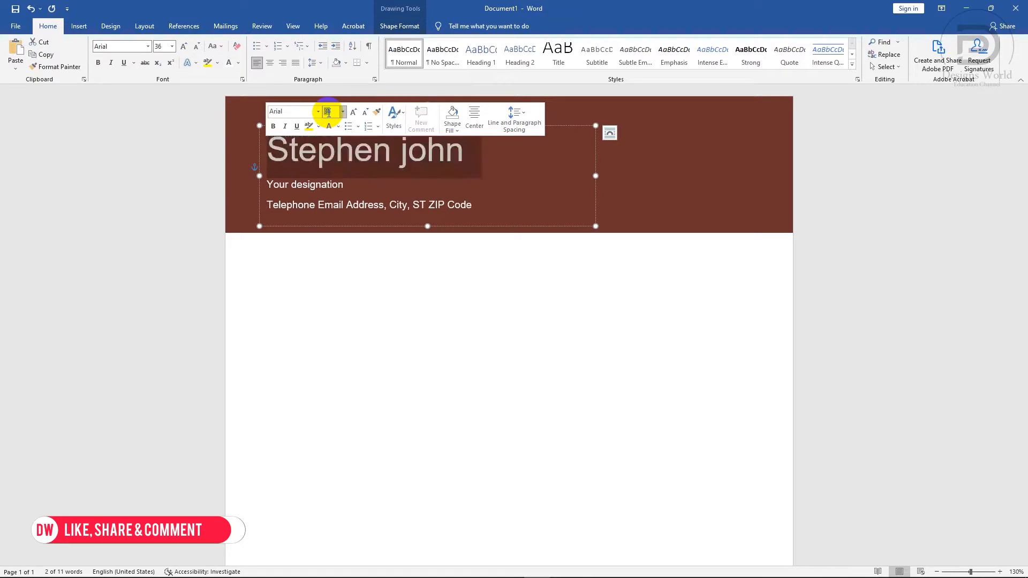
left_click(274, 127)
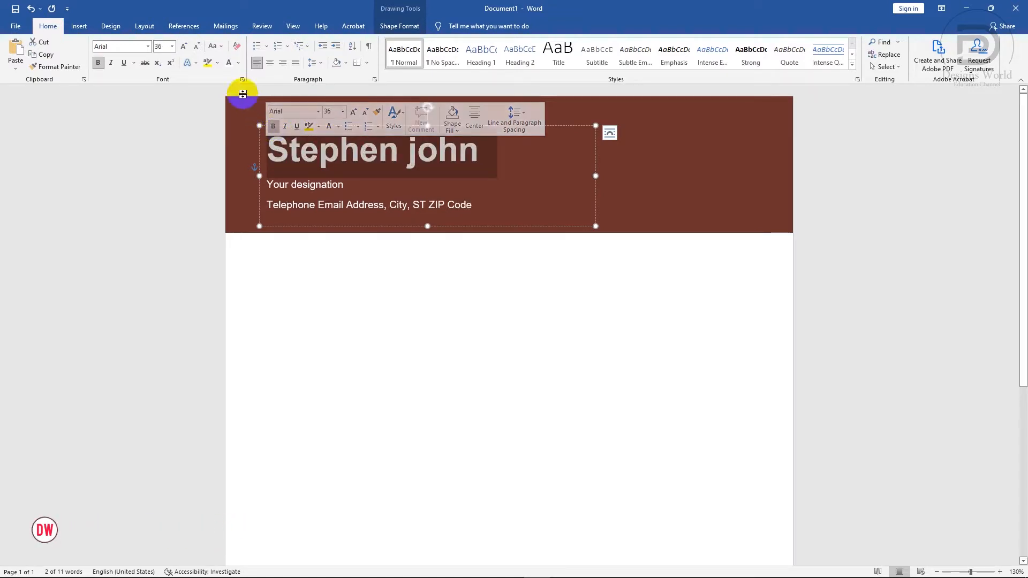
left_click(215, 49)
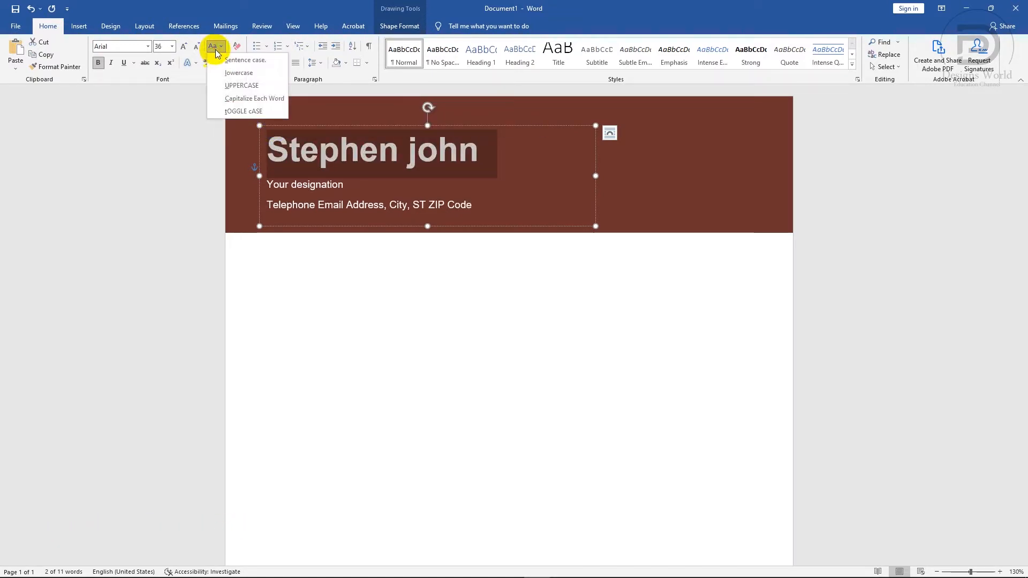
left_click(232, 82)
left_click(352, 156)
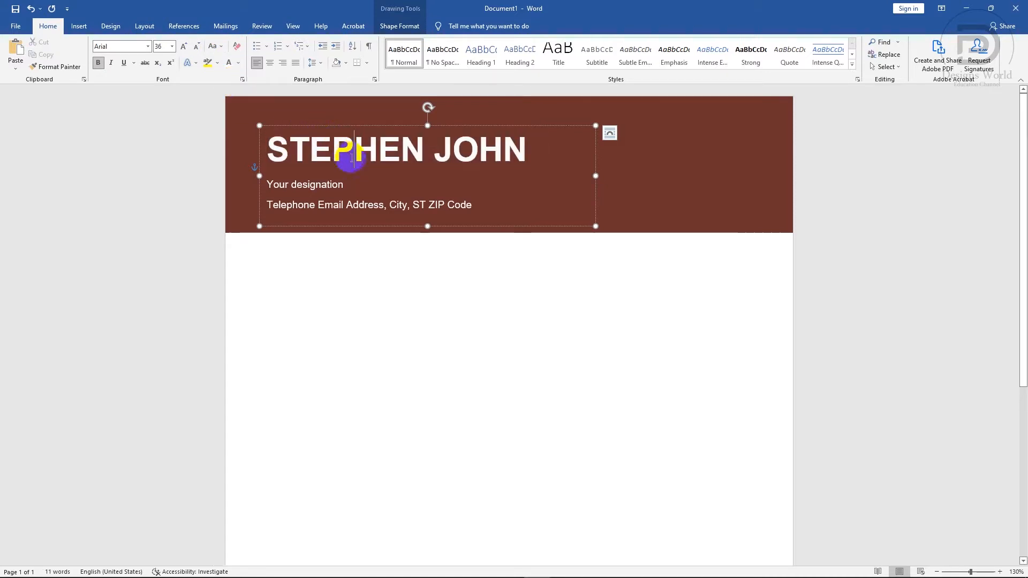
Set the font size of the "Your designation" line to 20 pt.
left_click_drag(347, 185, 268, 183)
left_click(328, 146)
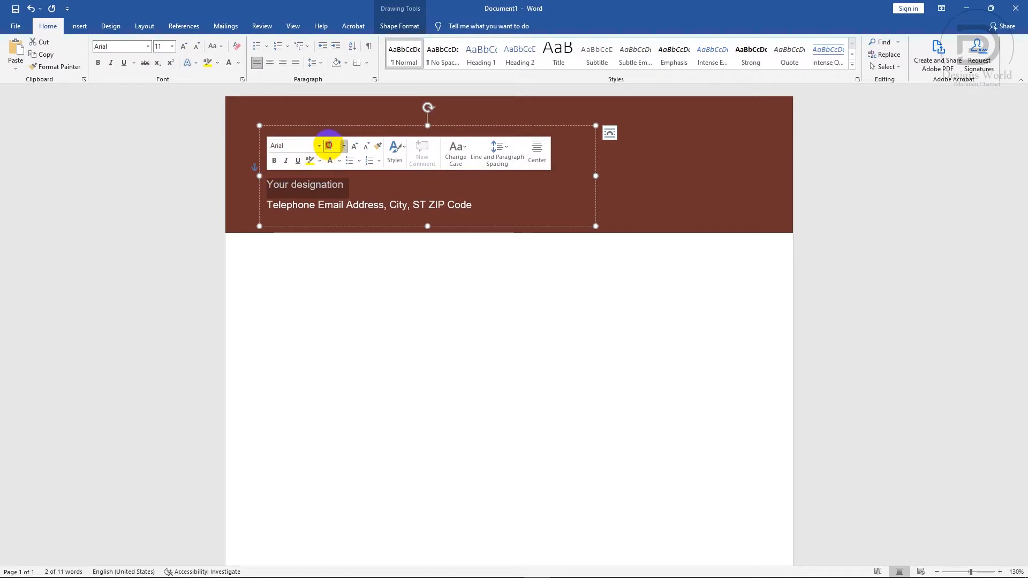
type("20")
key("Return")
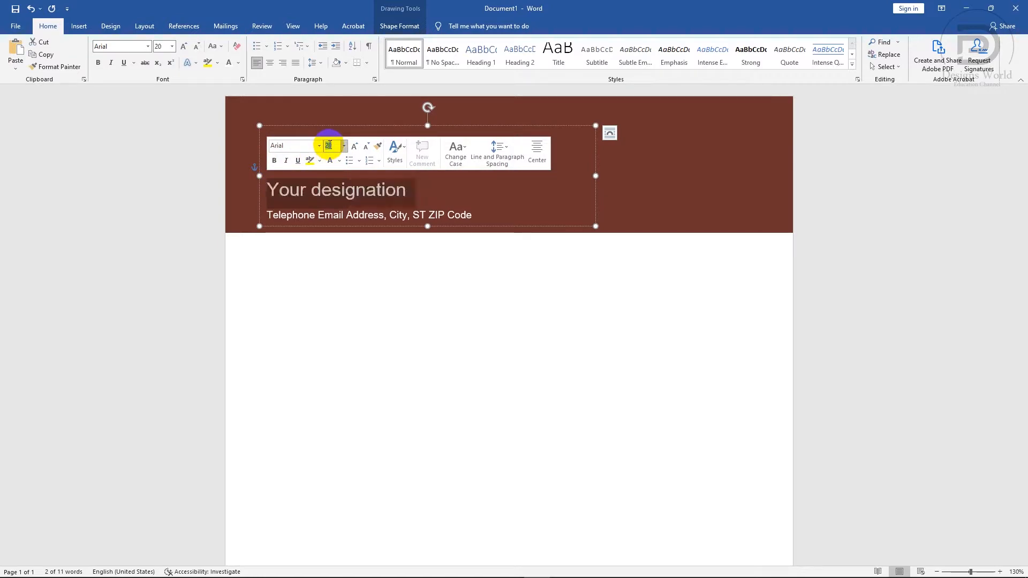
left_click(382, 191)
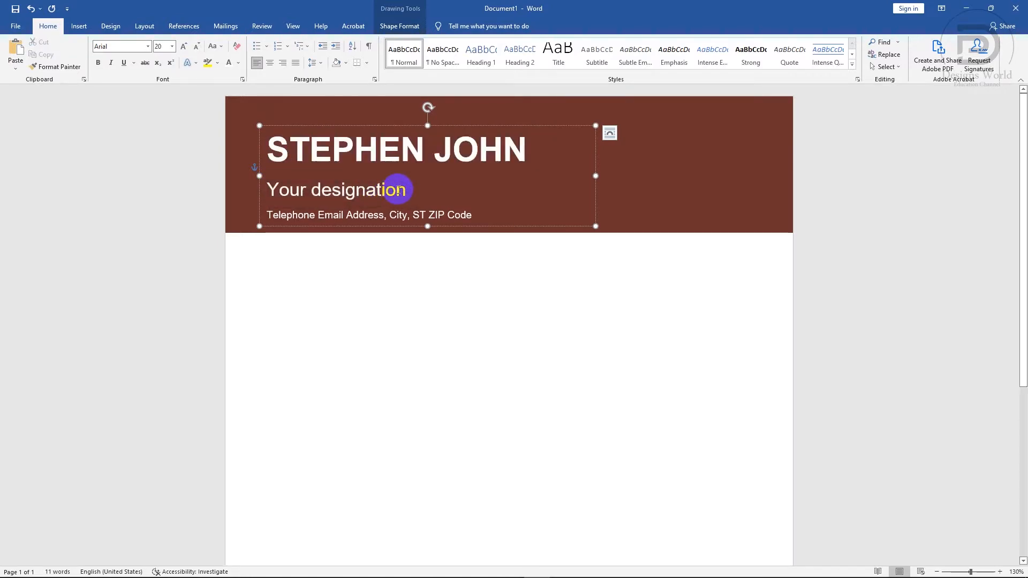
Remove the space after paragraphs and set the line spacing to 1.0 for all the header text.
key("ctrl+a")
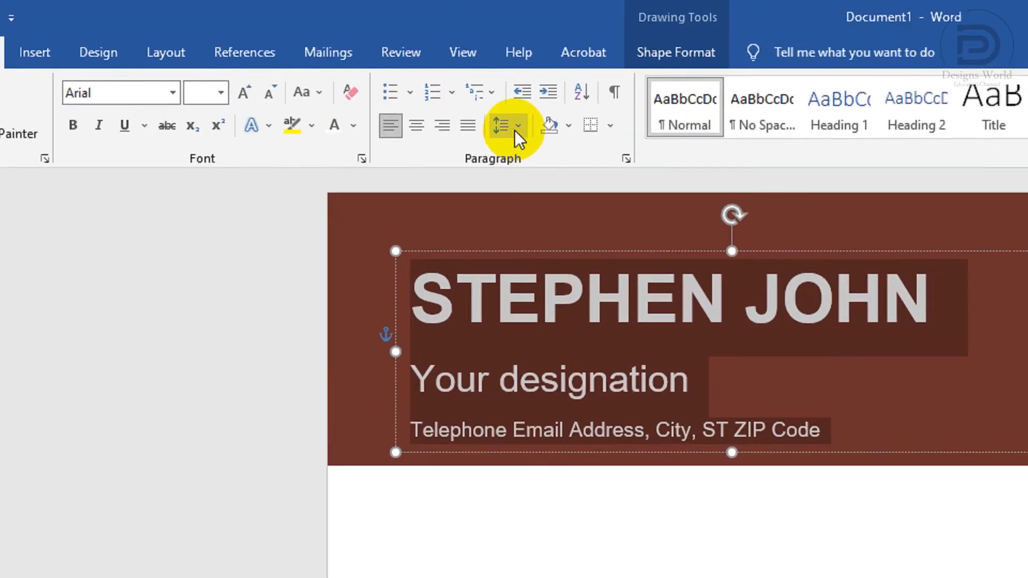
left_click(320, 66)
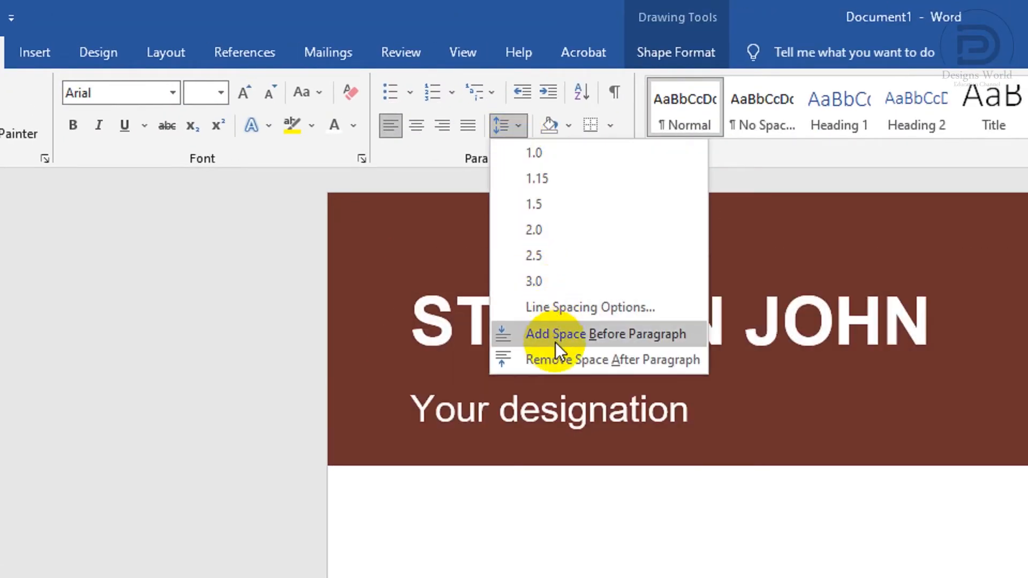
left_click(555, 357)
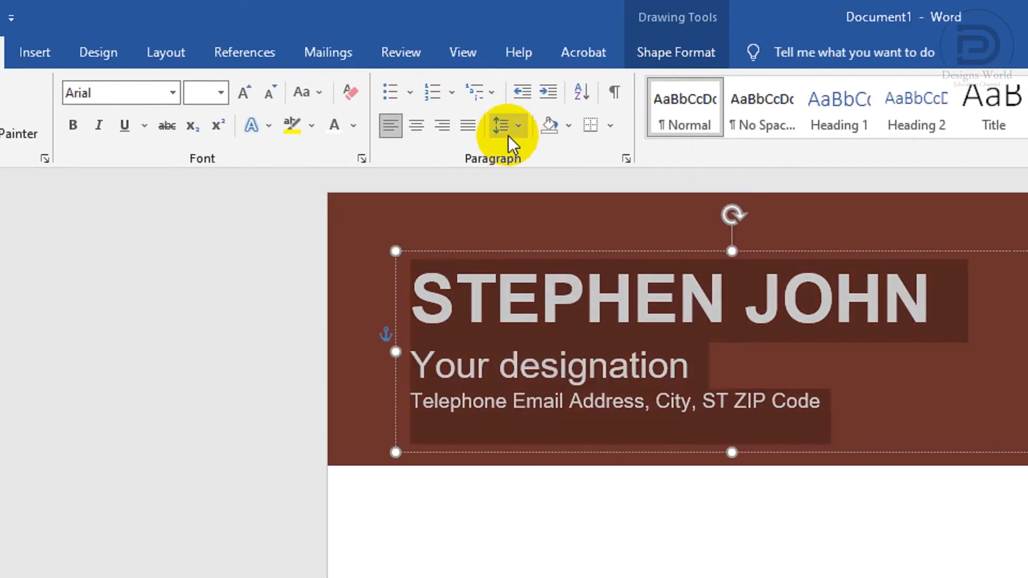
left_click(505, 131)
left_click(522, 152)
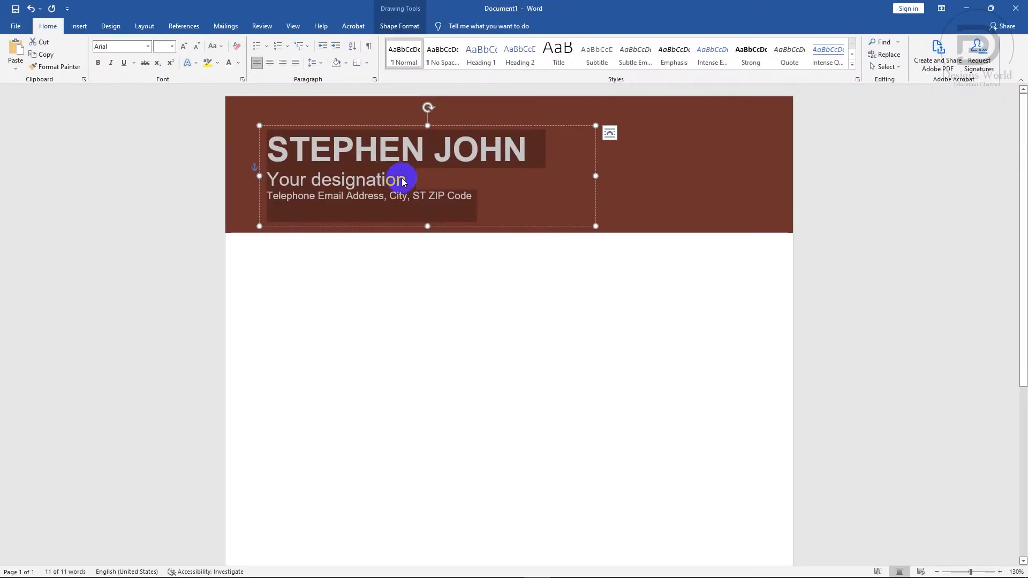
Set the line spacing of the "Your designation" line to 1.5.
left_click(498, 238)
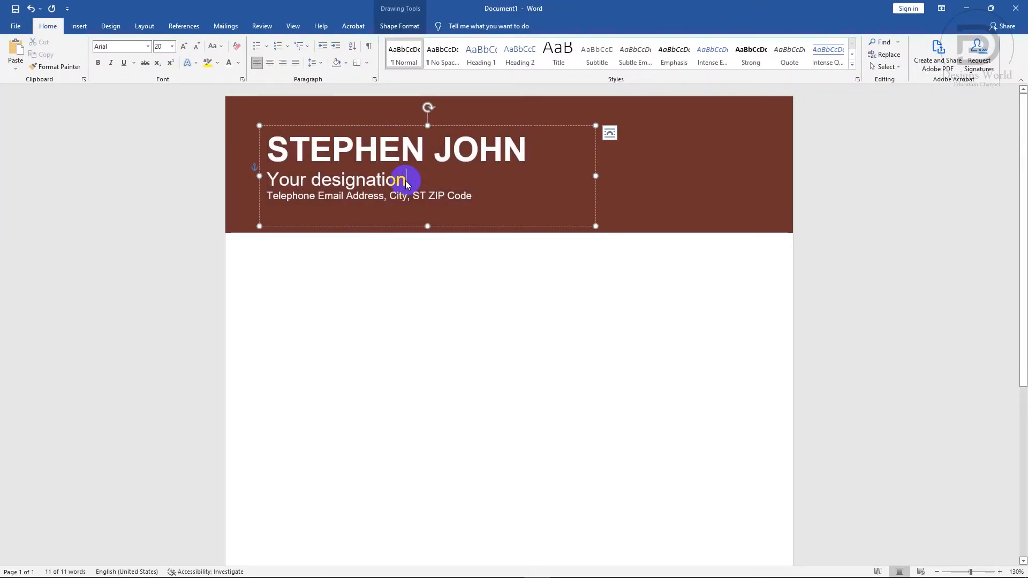
left_click(319, 67)
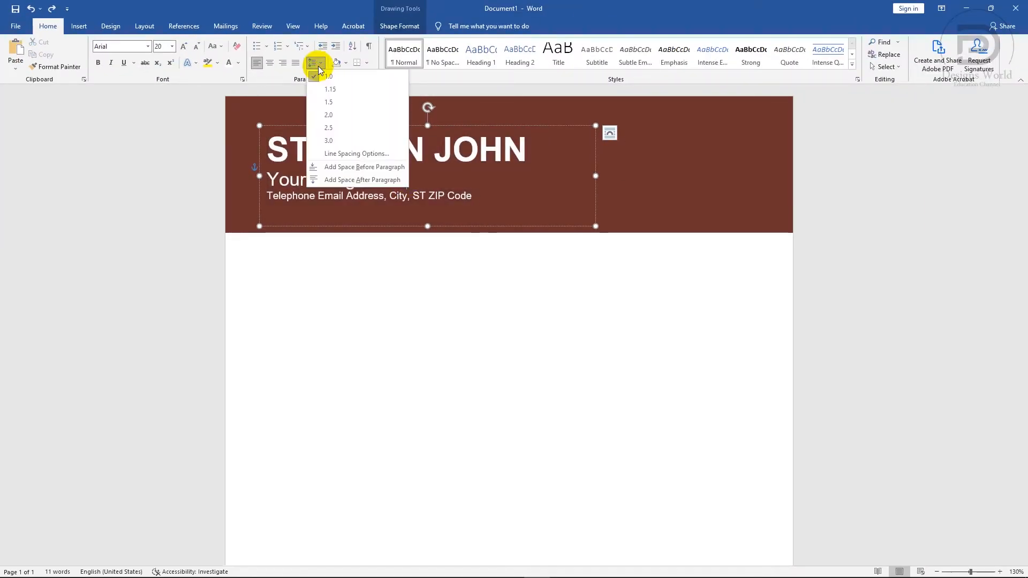
left_click(328, 104)
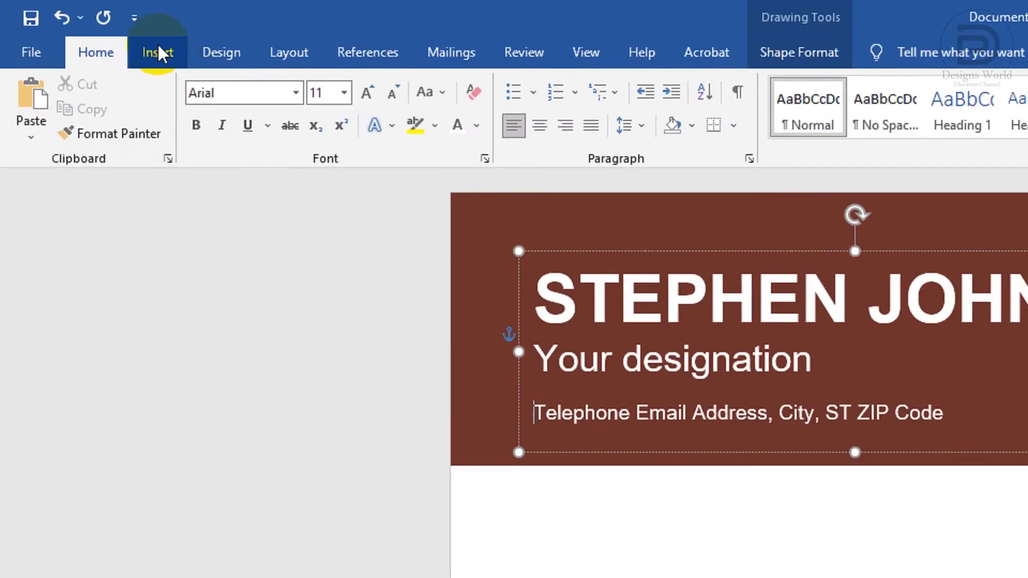
Insert telephone, chart-like and globe symbols before the Telephone, Email and Address entries of the header's contact line.
left_click(159, 54)
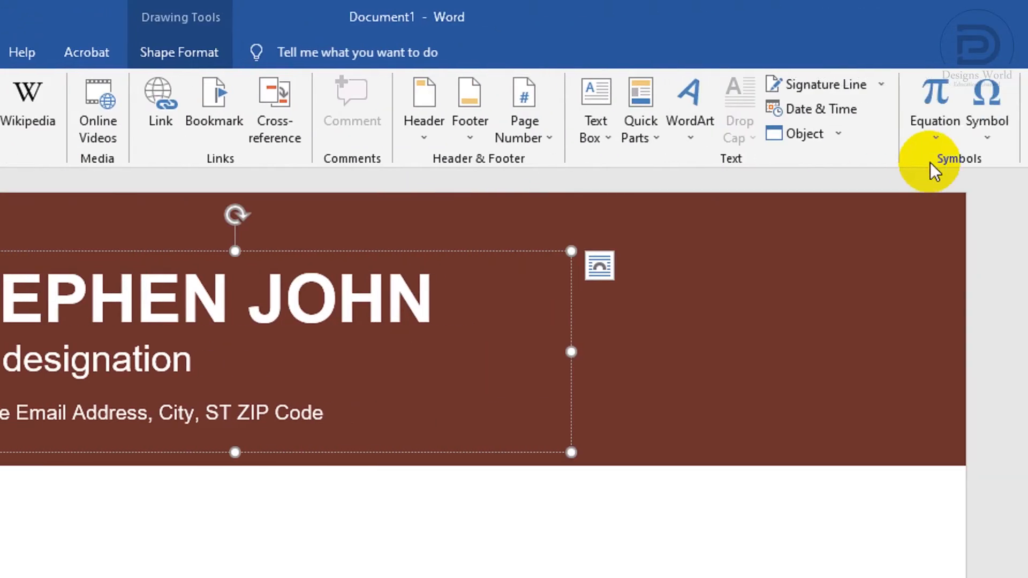
left_click(987, 130)
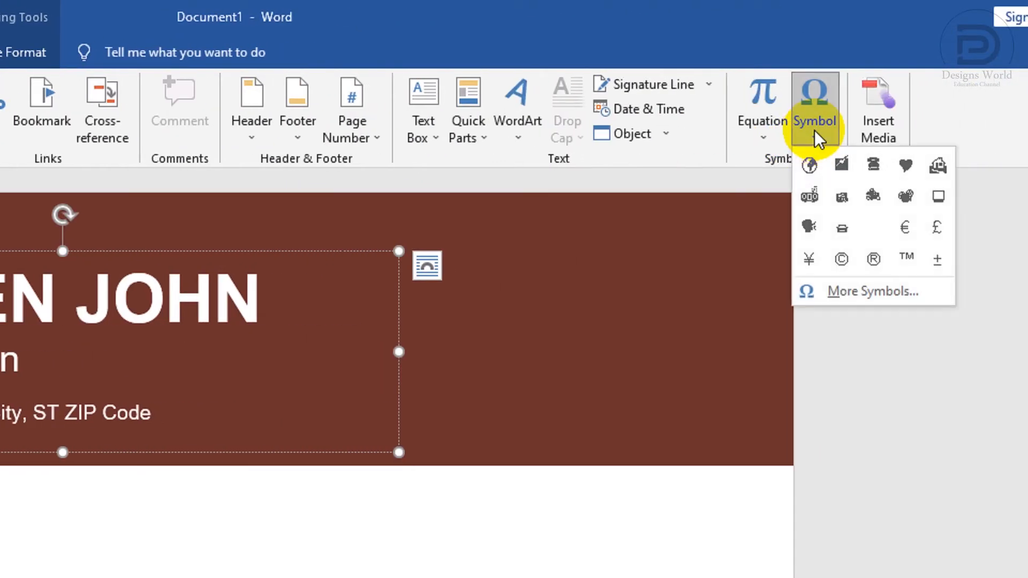
left_click(873, 165)
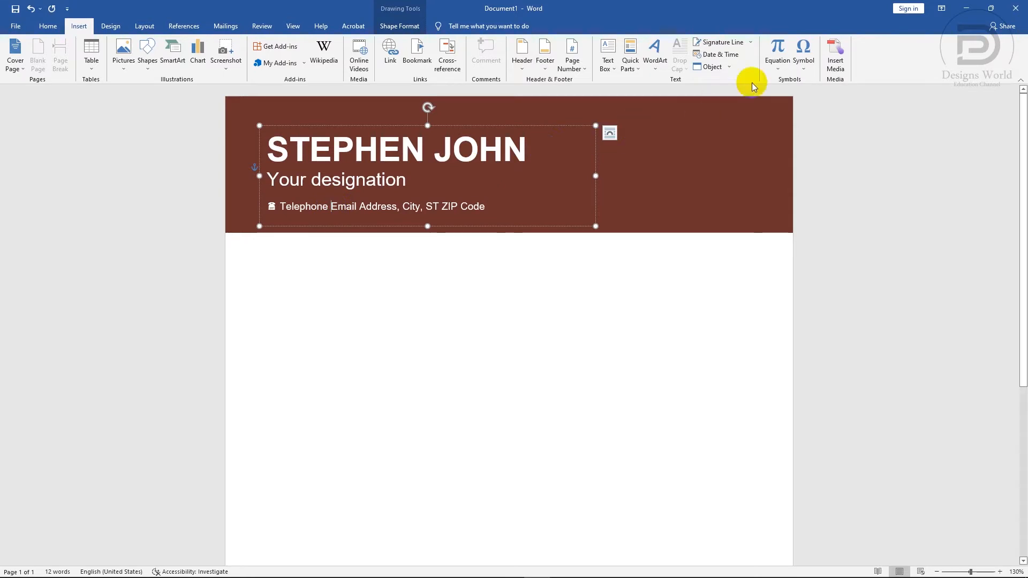
left_click(803, 63)
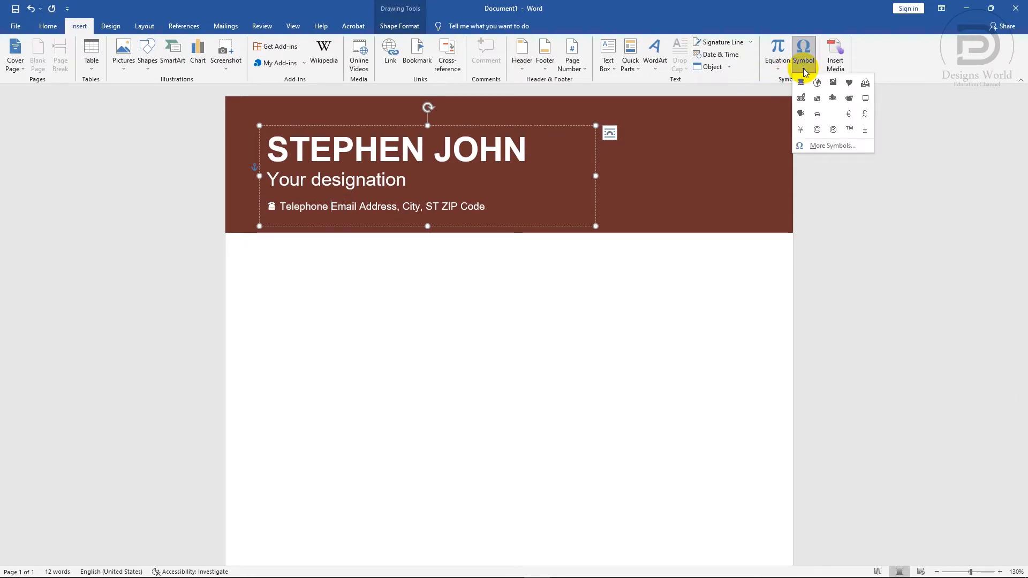
left_click(830, 86)
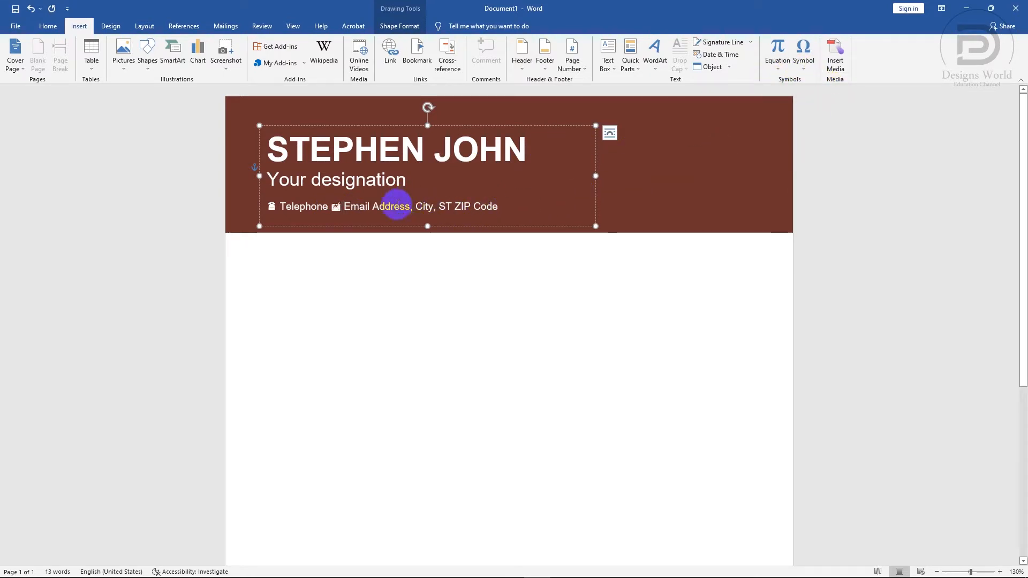
left_click(808, 59)
left_click(833, 84)
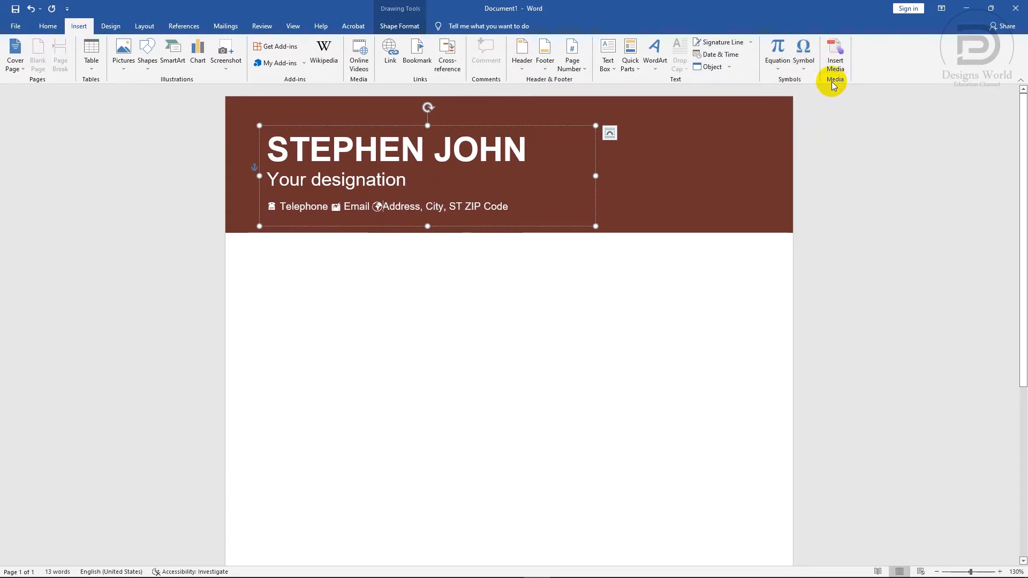
Add extra spacing before the Email and Address symbols to separate the entries in the contact line.
left_click(331, 205)
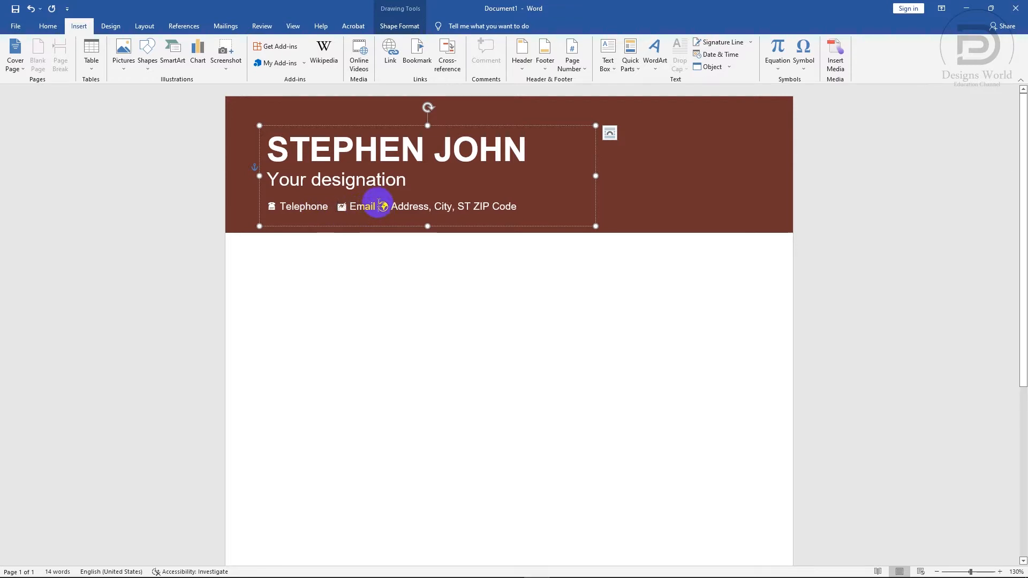
left_click(378, 205)
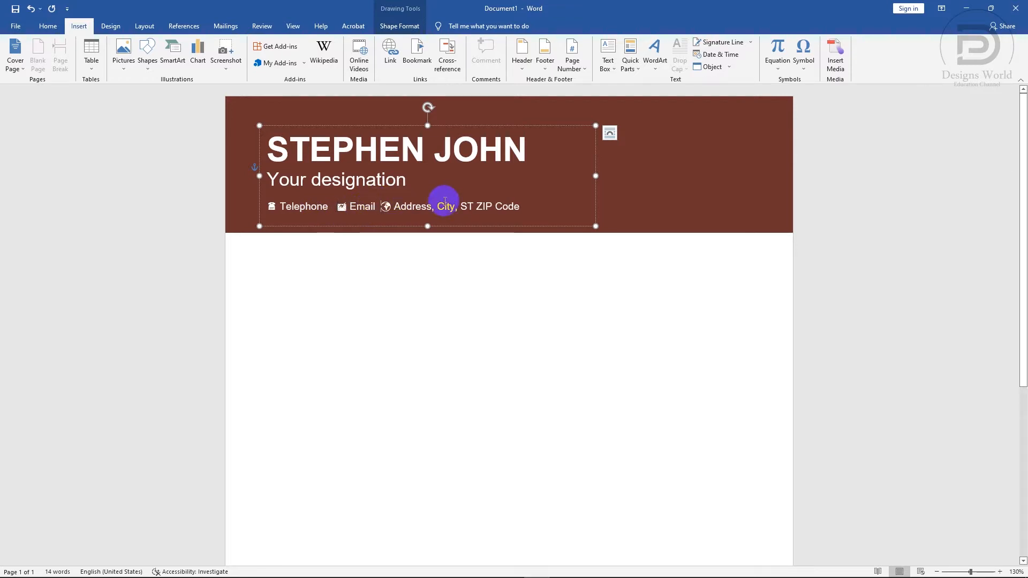
left_click(591, 262)
scroll(593, 261, "down", 1, "ctrl")
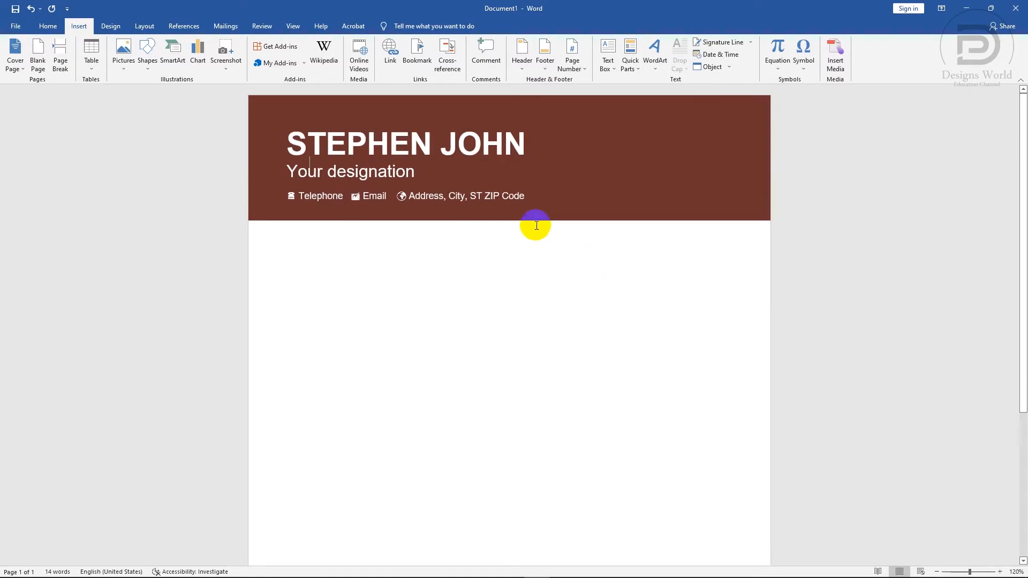
Move the header text box slightly down and to the left within the brown band.
left_click(447, 157)
left_click(450, 123)
left_click_drag(449, 123, 439, 129)
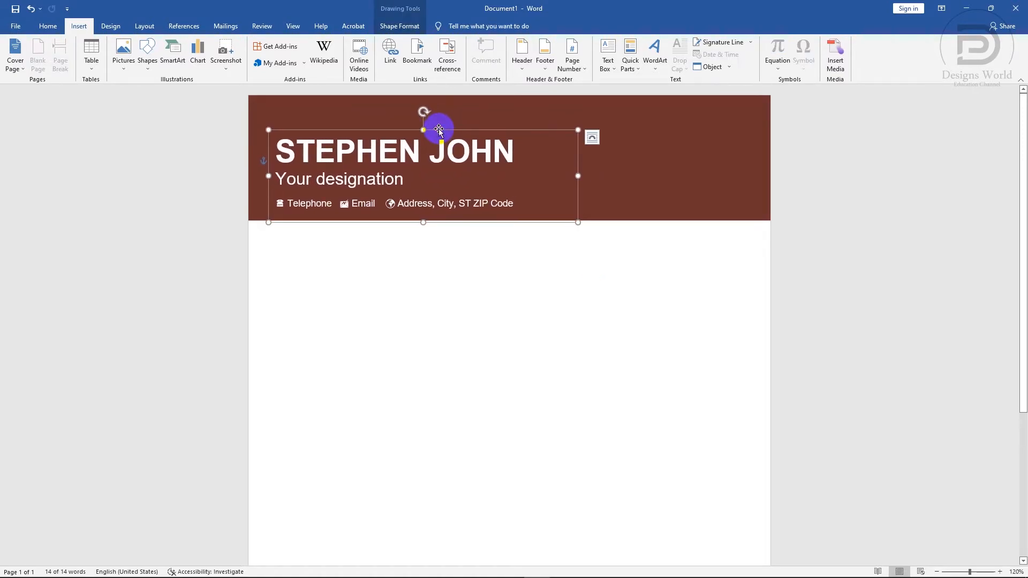
left_click(523, 312)
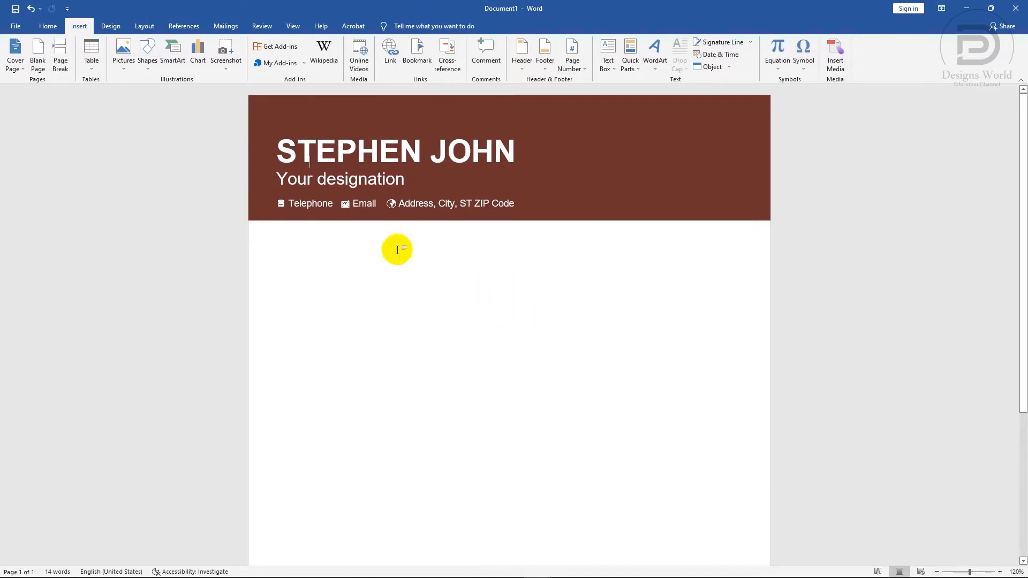
Draw a circle about 2.3" in diameter at the right of the header, overlapping the brown band's lower edge.
left_click(149, 56)
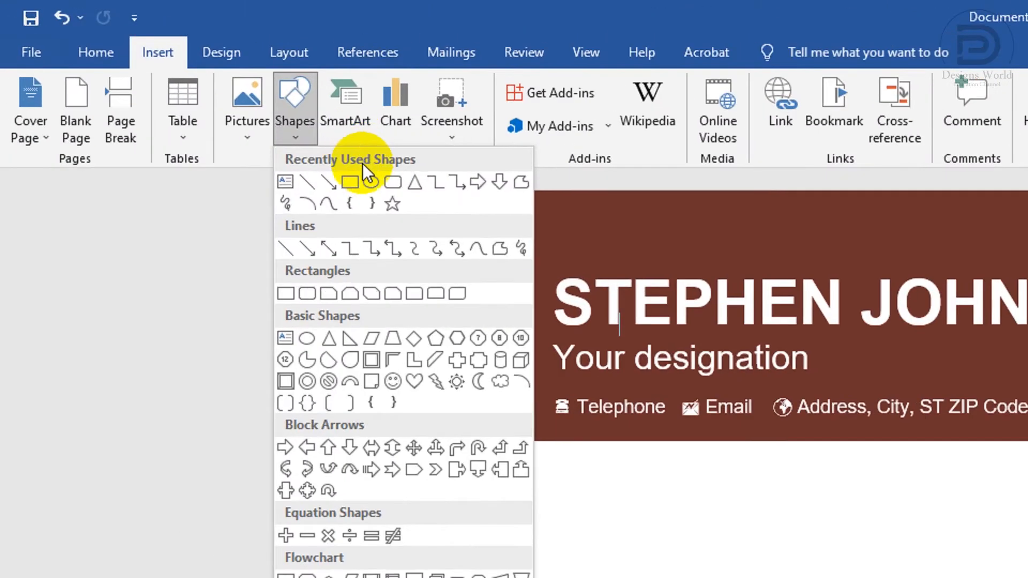
left_click(186, 91)
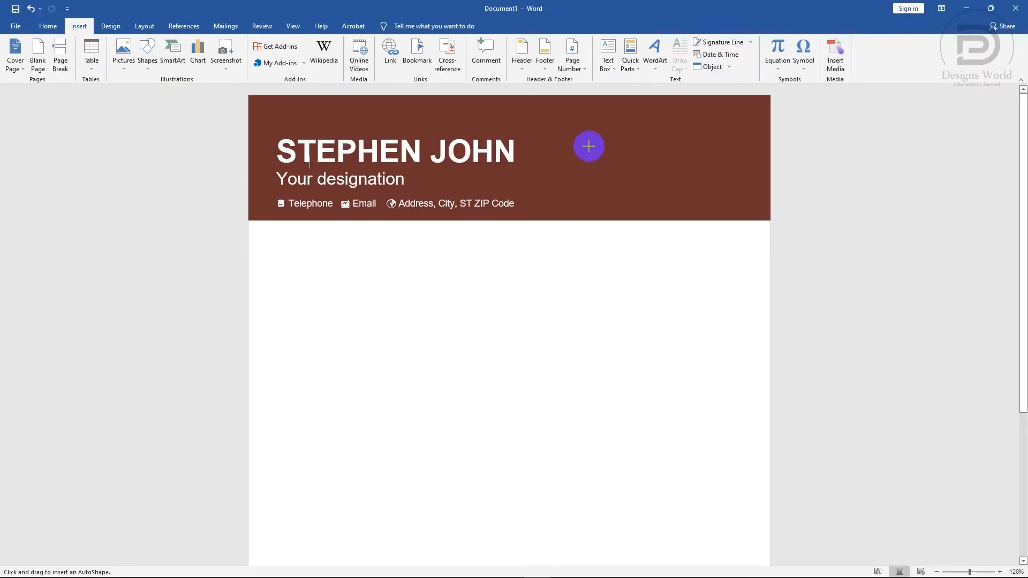
left_click_drag(589, 128, 718, 271)
left_click_drag(679, 223, 674, 220)
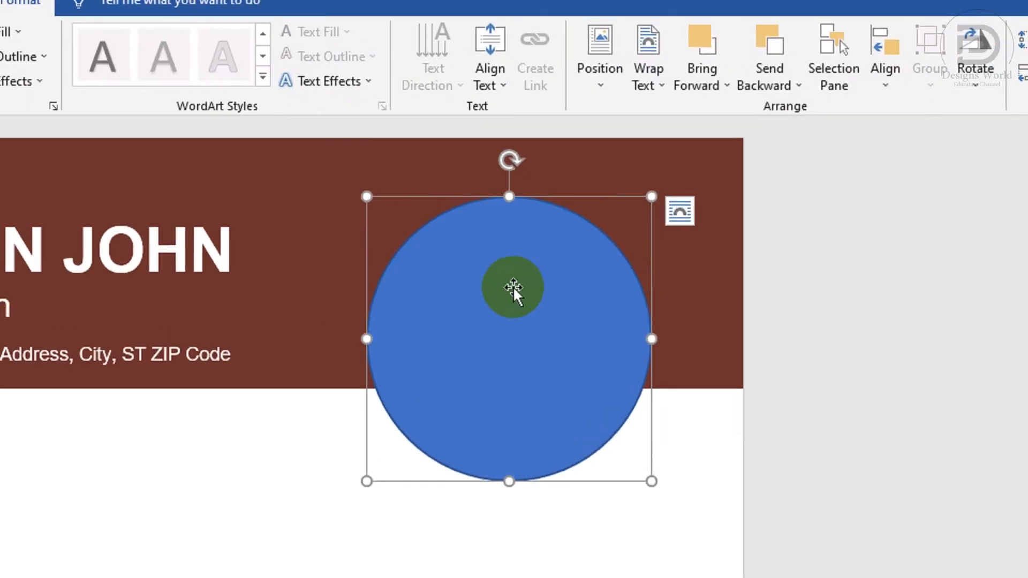
Fill the circle with the picture file Pic from the CV 21 folder.
right_click(655, 169)
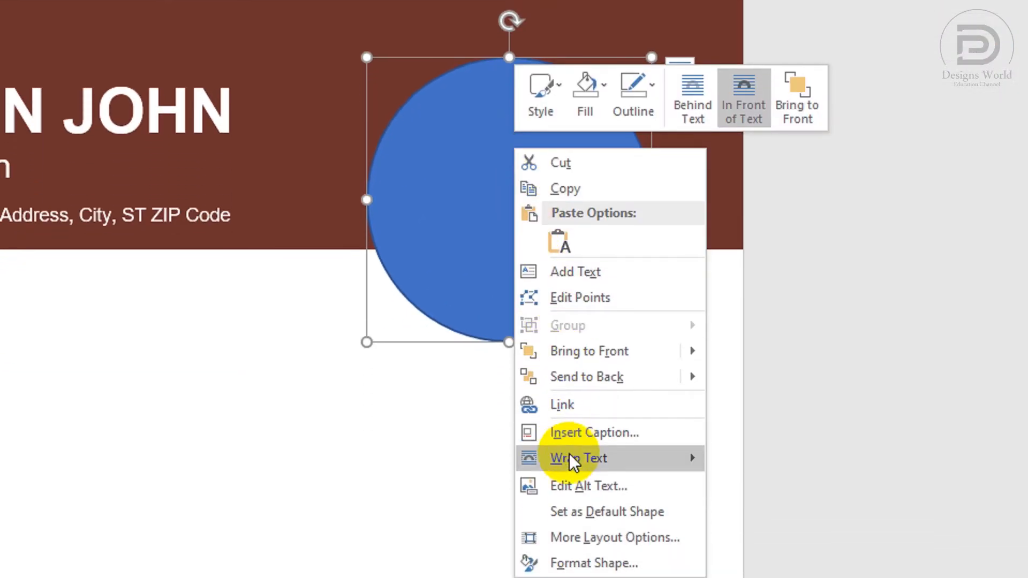
left_click(576, 449)
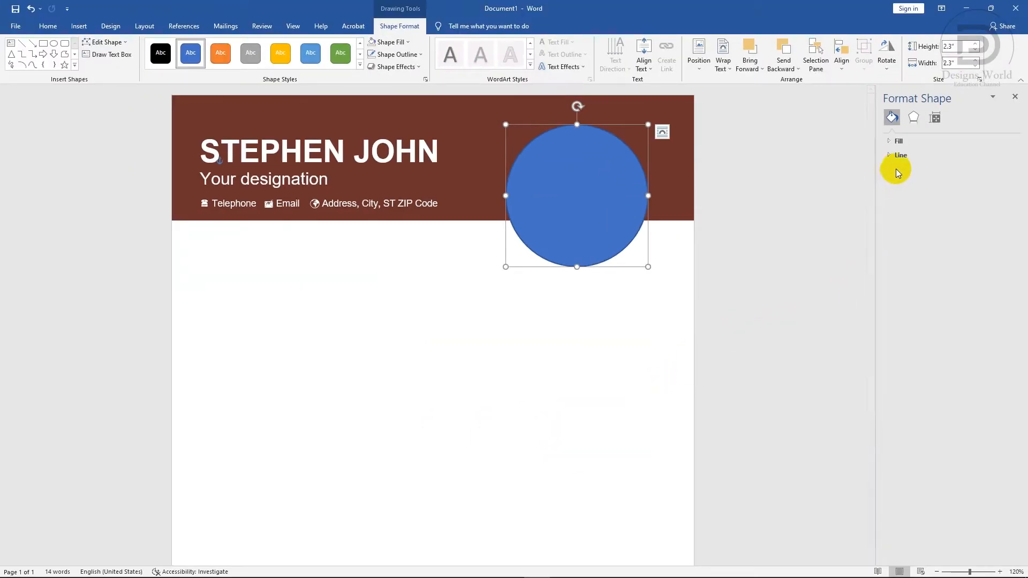
left_click(898, 141)
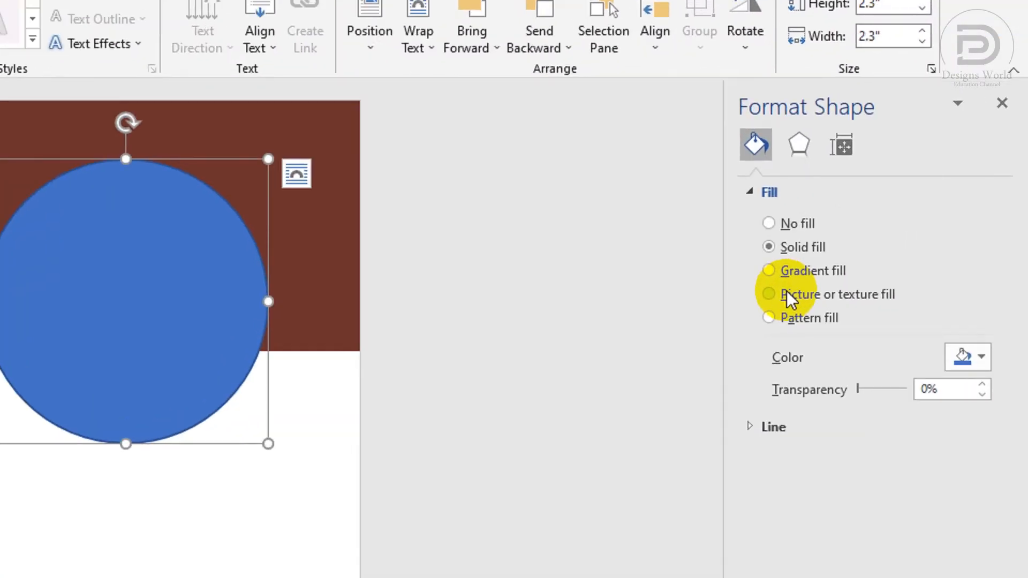
left_click(905, 191)
left_click(798, 380)
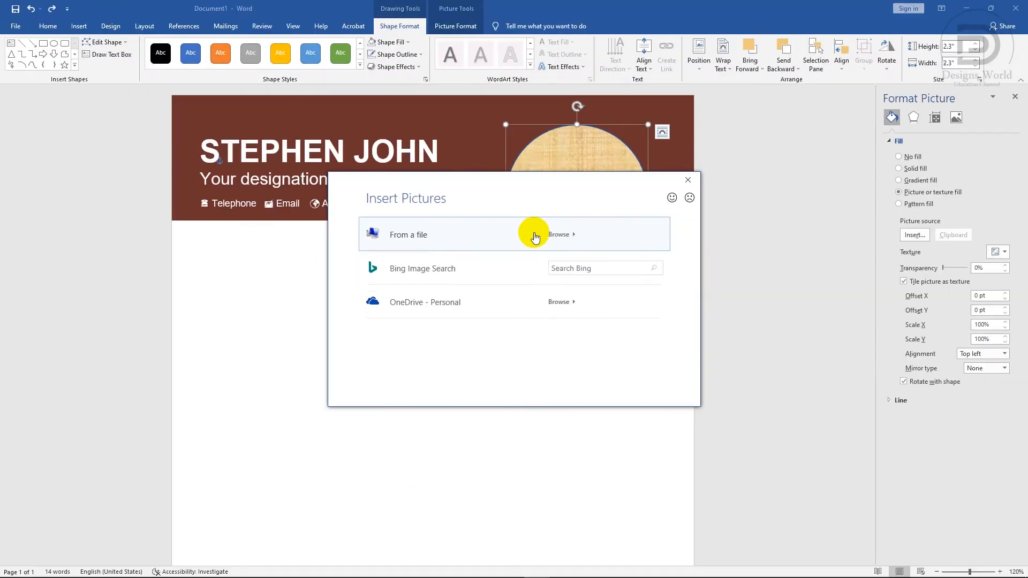
left_click(201, 313)
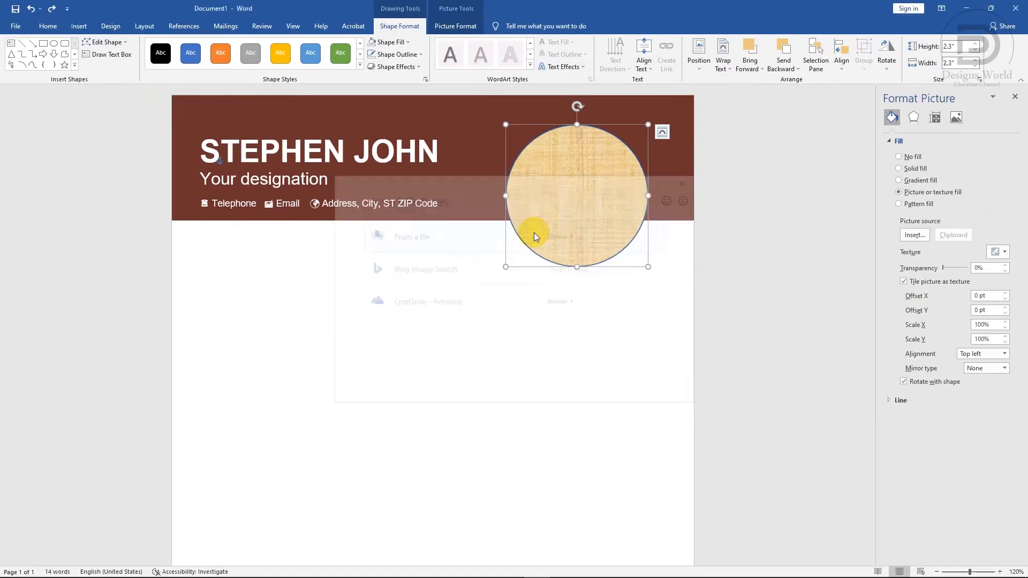
left_click(139, 86)
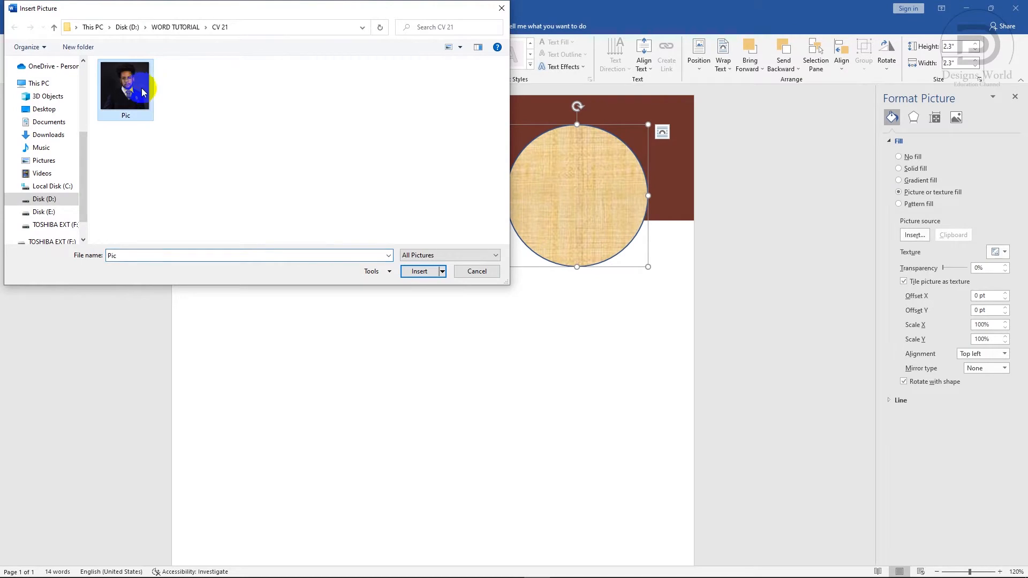
left_click(423, 272)
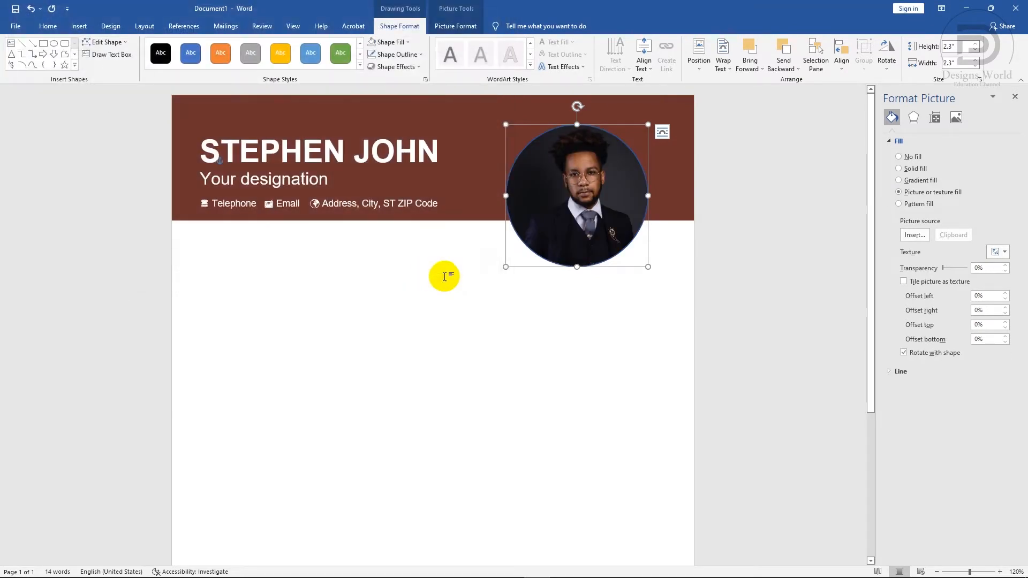
Set the circle's picture fill offsets to -32% left and -17% right.
left_click(1004, 300)
left_click(1004, 299)
left_click(1004, 299)
left_click(1004, 300)
left_click(1005, 314)
left_click(1005, 314)
left_click(1004, 315)
left_click(1004, 314)
left_click(1004, 314)
left_click(1004, 314)
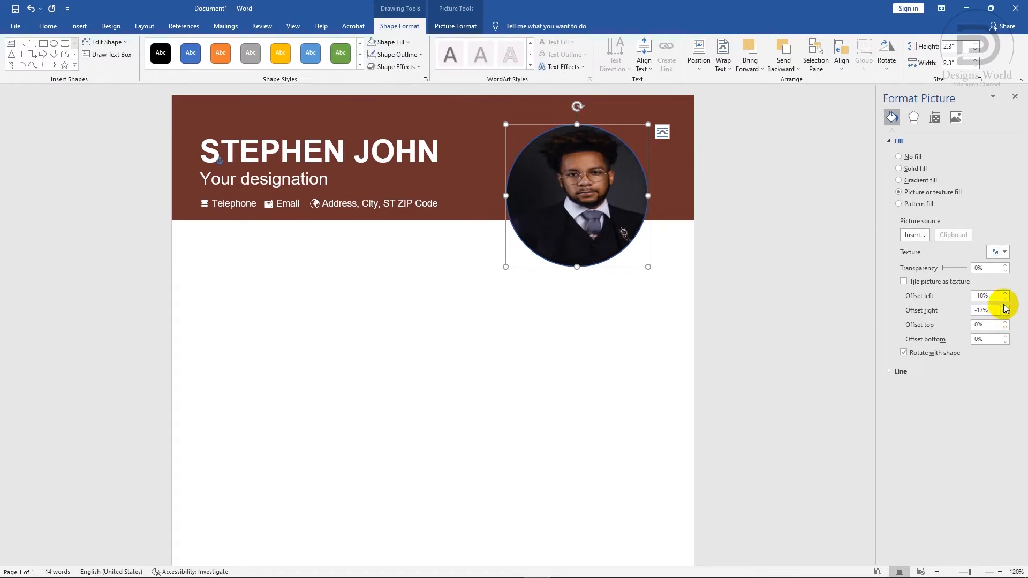
left_click(1004, 300)
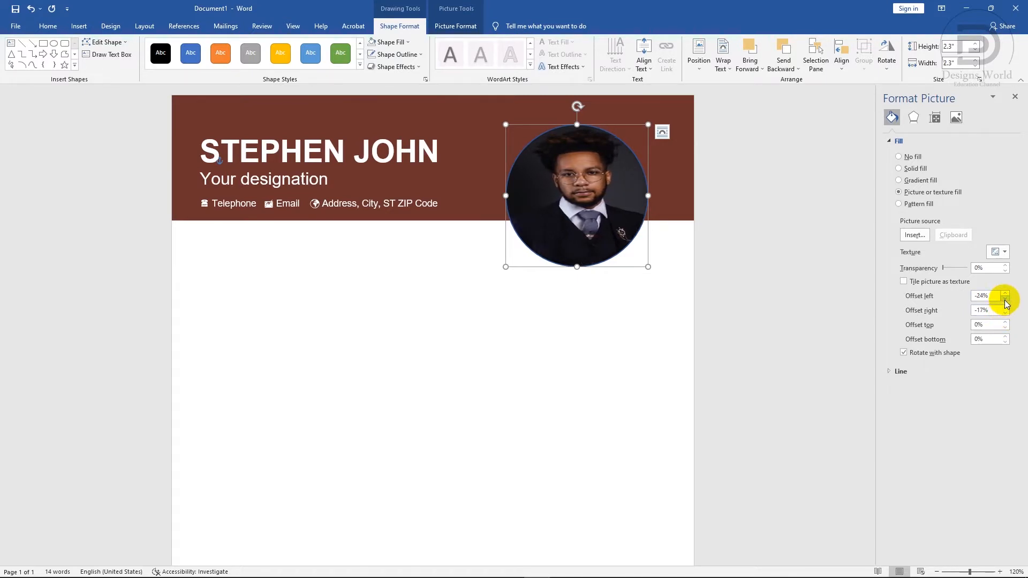
left_click(1004, 300)
left_click(1004, 299)
left_click(1004, 299)
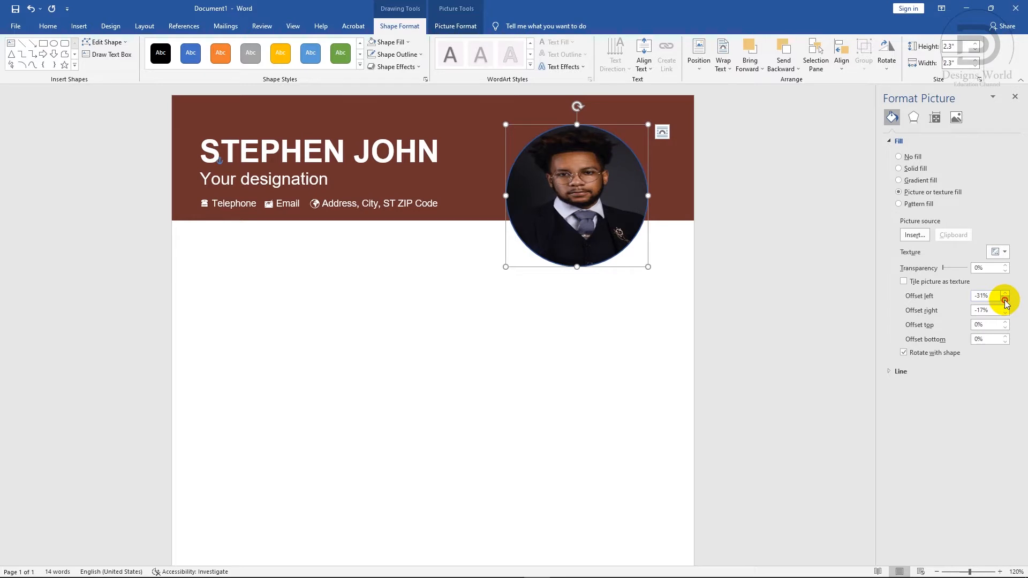
Set the circle's picture fill offsets to -13% top and -20% bottom.
left_click(1005, 343)
left_click(1005, 343)
left_click(1005, 342)
left_click(1005, 342)
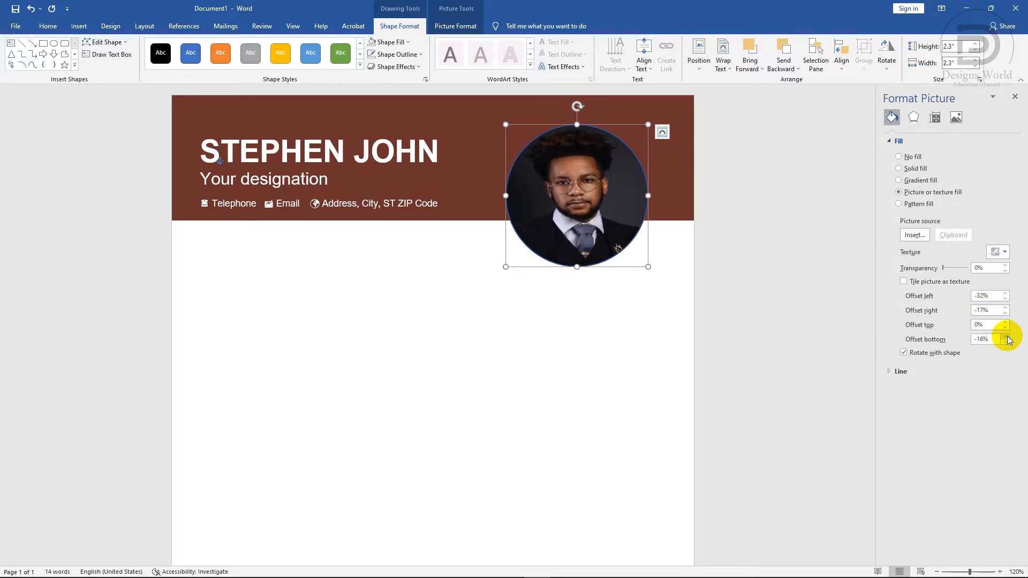
left_click(1005, 328)
left_click(1005, 327)
left_click(1005, 328)
left_click(1005, 327)
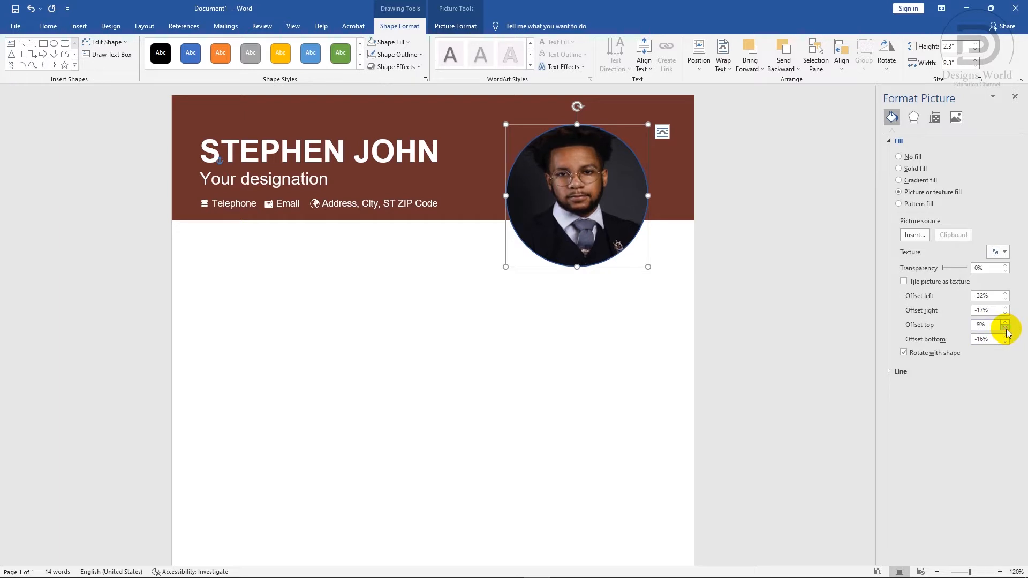
left_click(1005, 328)
left_click(1005, 328)
left_click(1006, 327)
left_click(1005, 327)
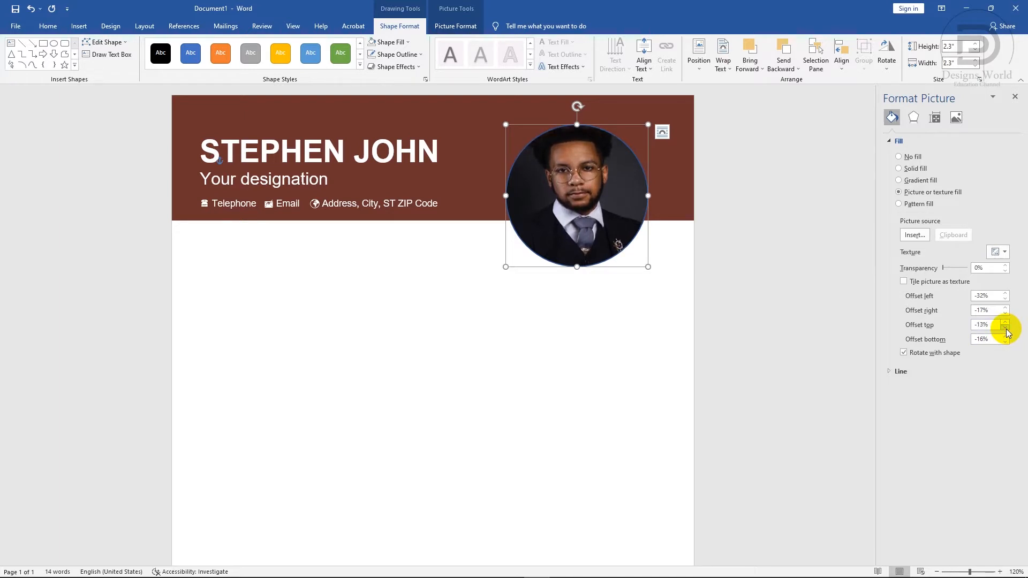
left_click(1005, 342)
left_click(1005, 342)
left_click(1006, 342)
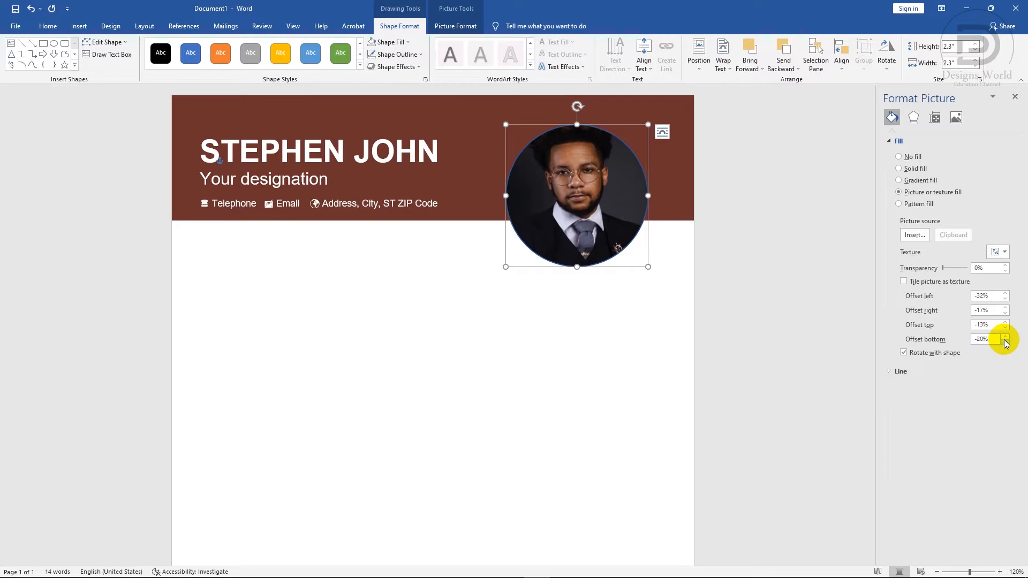
Give the photo circle an orange outline with a weight of 4½ pt.
left_click(1014, 97)
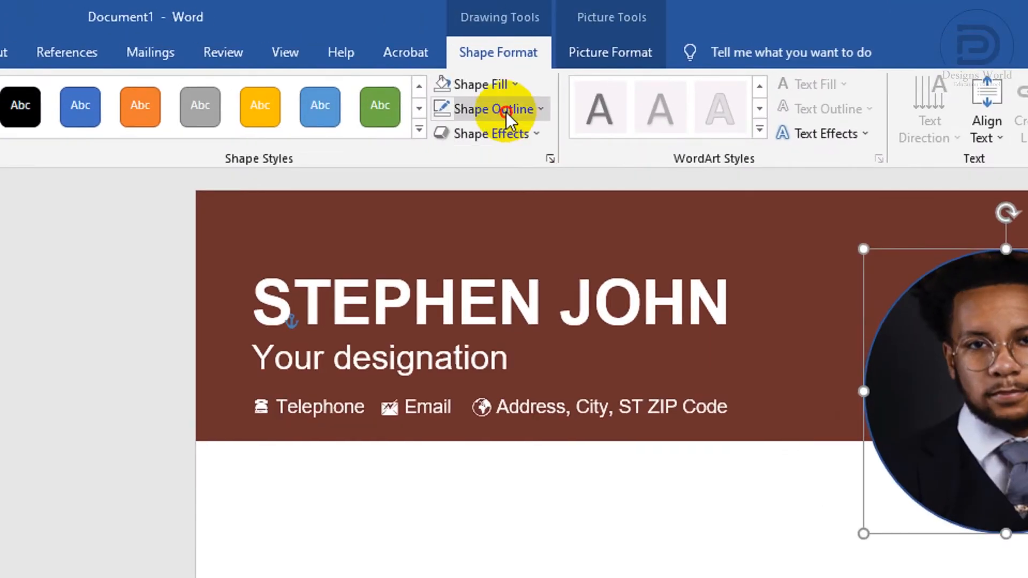
left_click(506, 112)
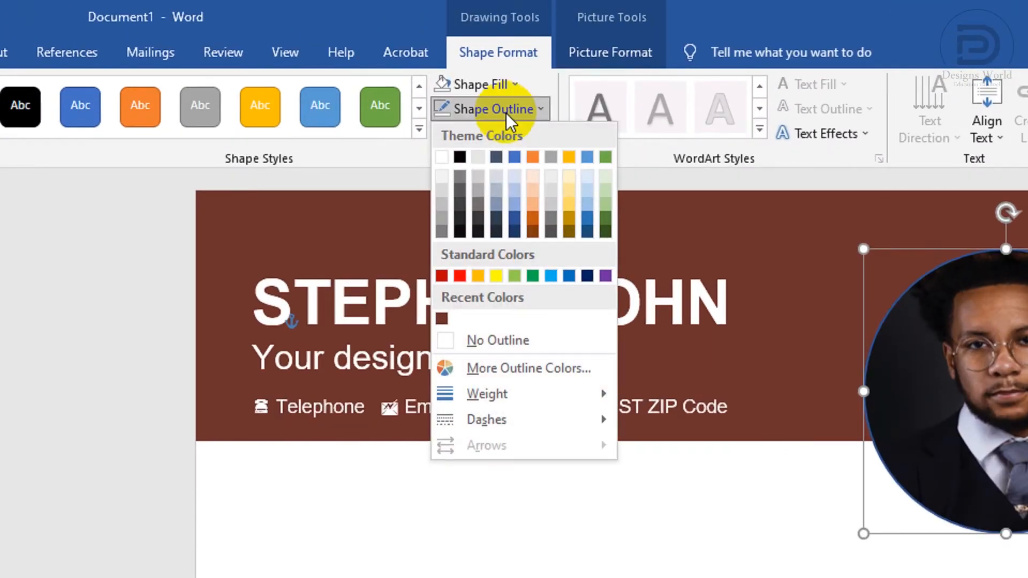
left_click(476, 277)
left_click(476, 107)
mouse_move(490, 390)
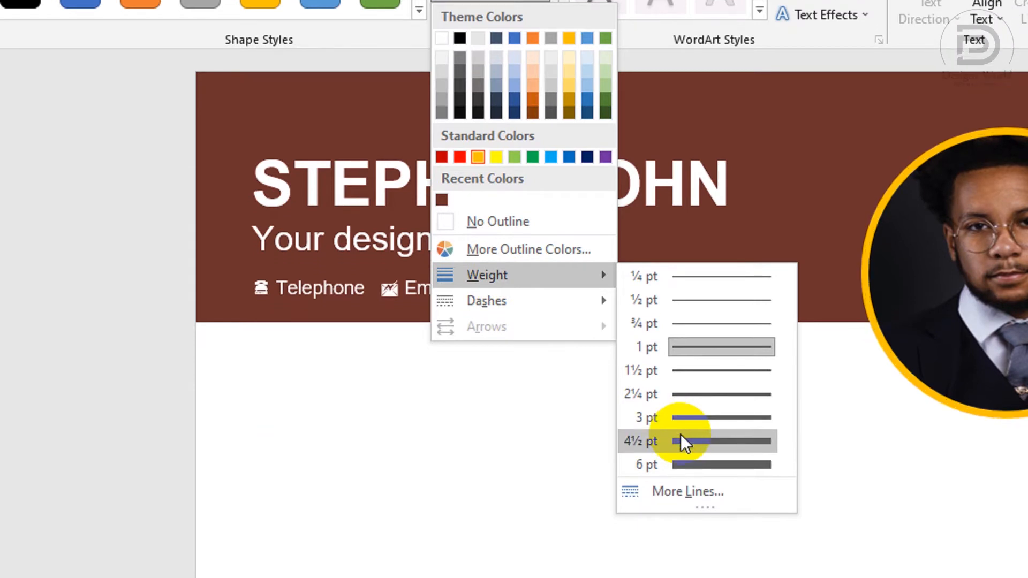
left_click(680, 436)
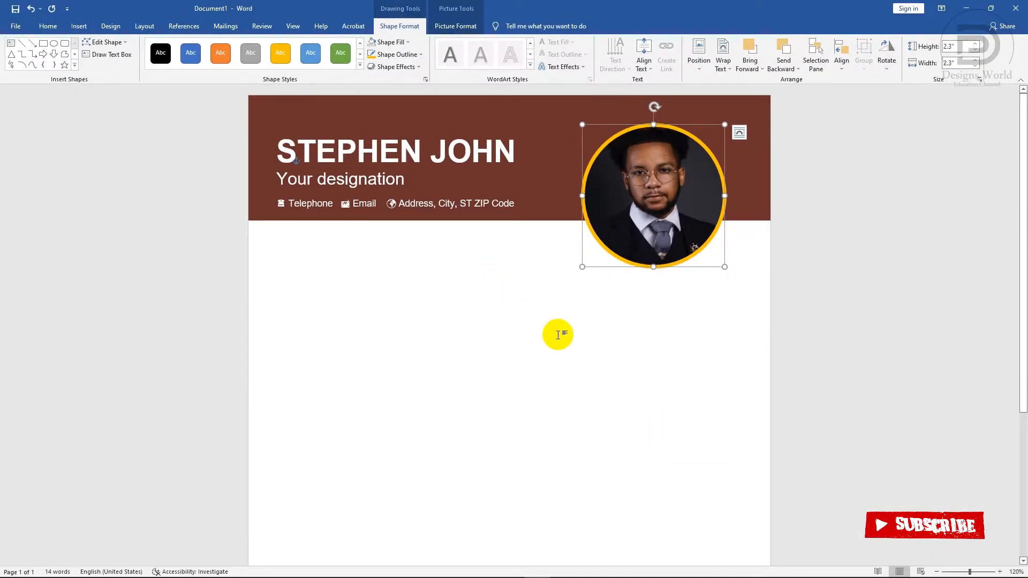
left_click(558, 334)
Draw a text box about 4.39" wide and 8.27" high below the header band, along the page's left side.
scroll(559, 337, "down", 4)
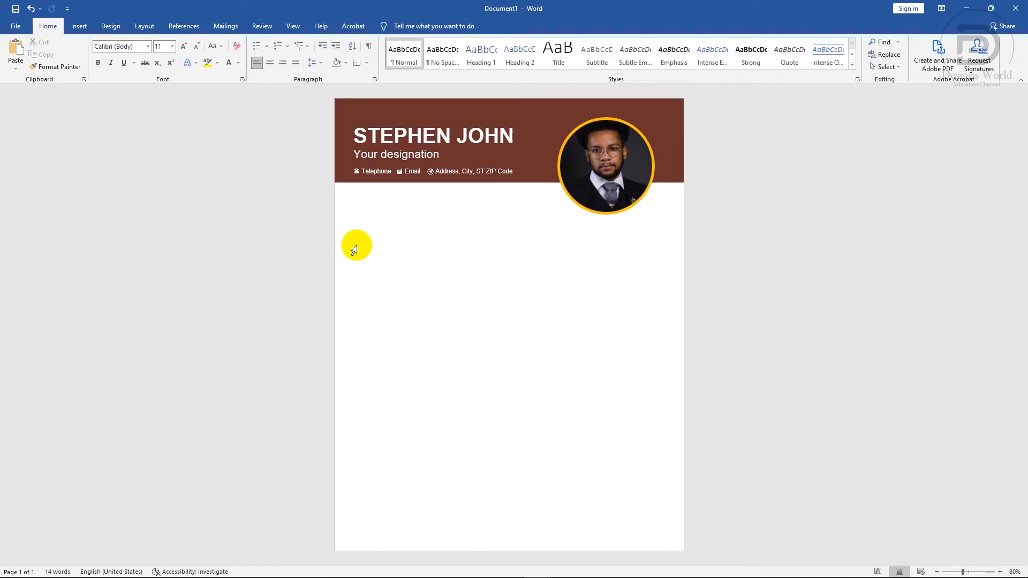
left_click(79, 26)
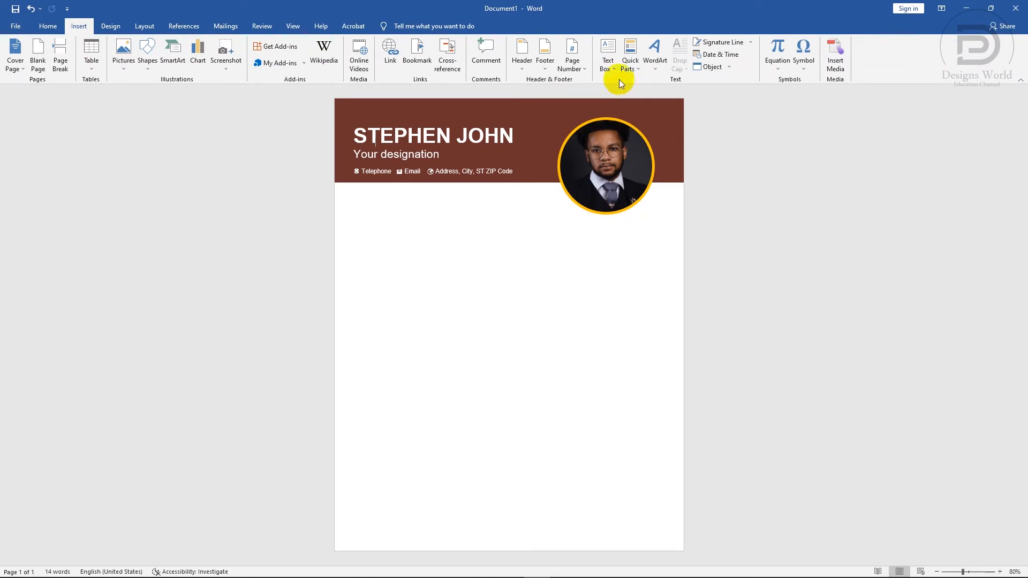
left_click(608, 57)
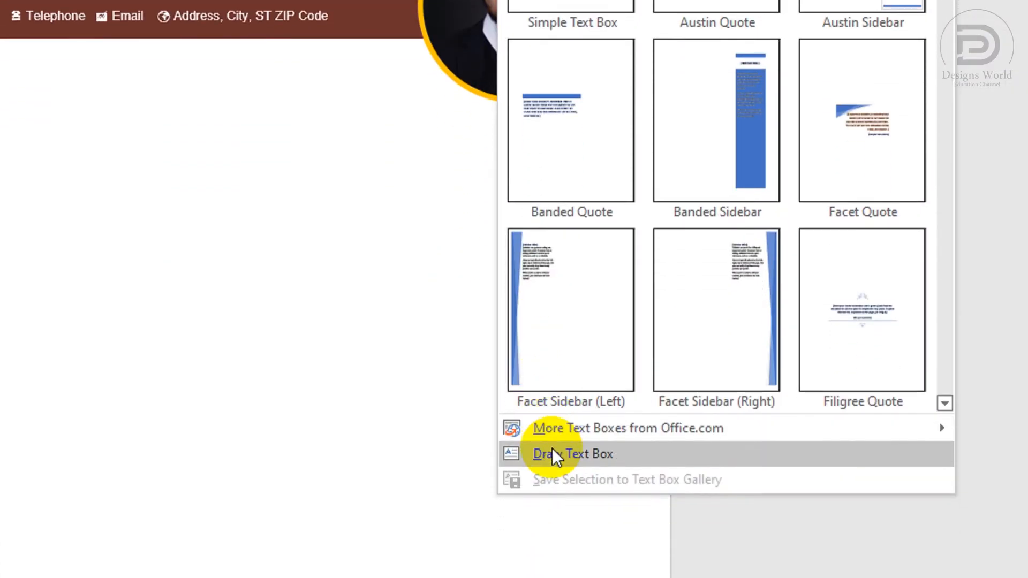
left_click(551, 452)
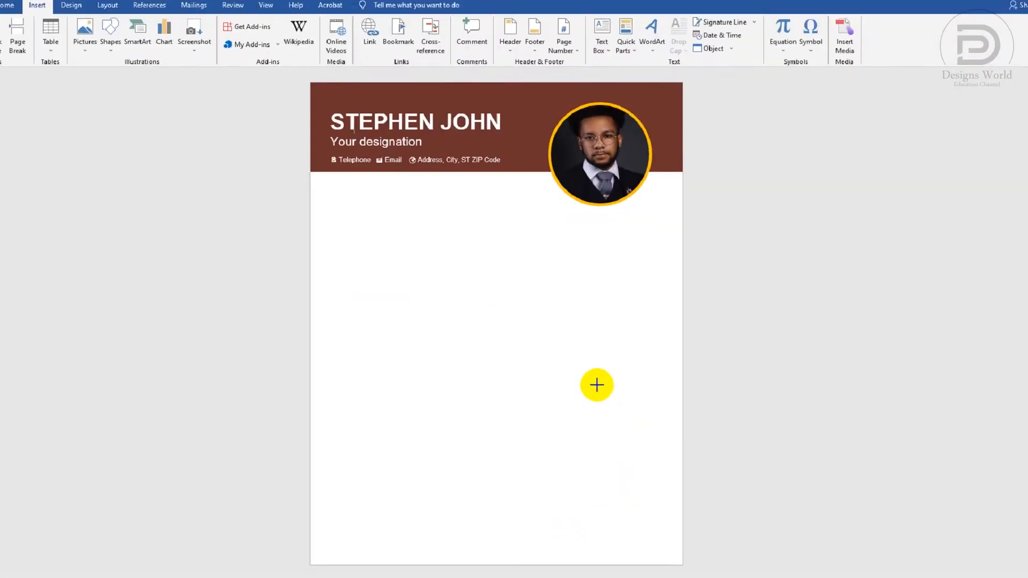
left_click_drag(354, 197, 488, 472)
left_click_drag(501, 504, 534, 539)
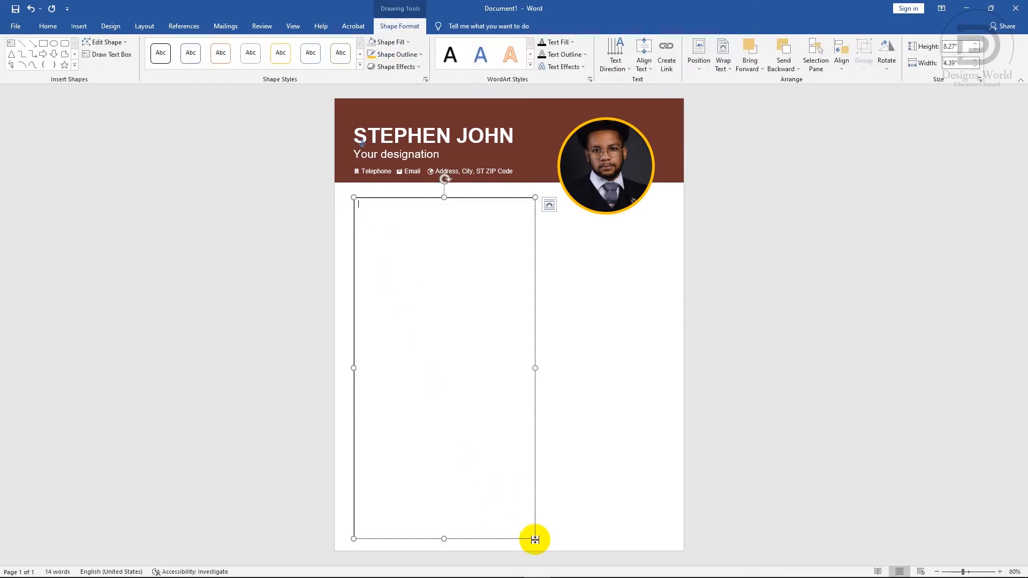
Copy the Objective through Reference sections from the resume content file in Notepad and paste them as text only into Word's new text box.
left_click(511, 568)
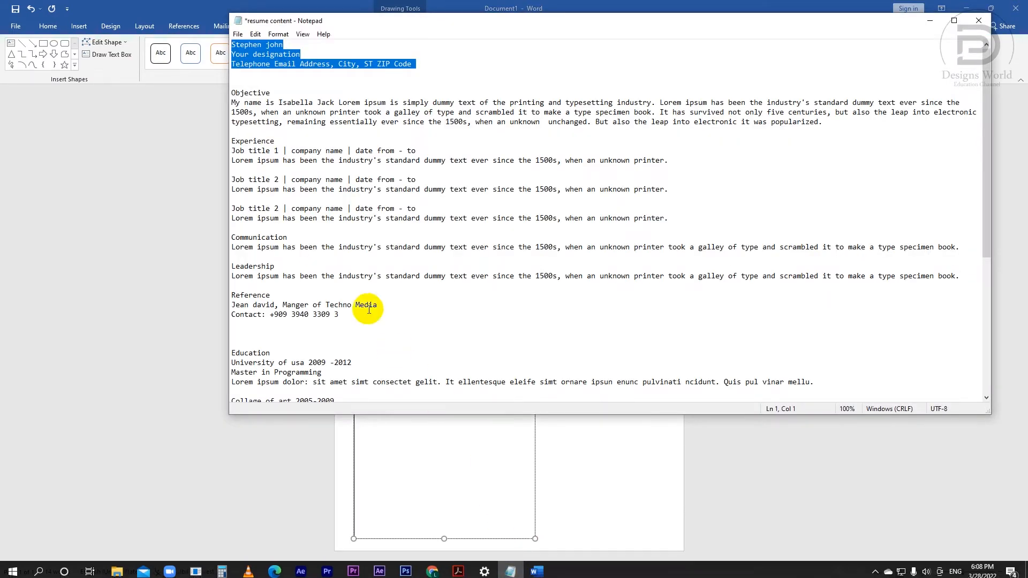
left_click_drag(234, 92, 376, 311)
key("ctrl+c")
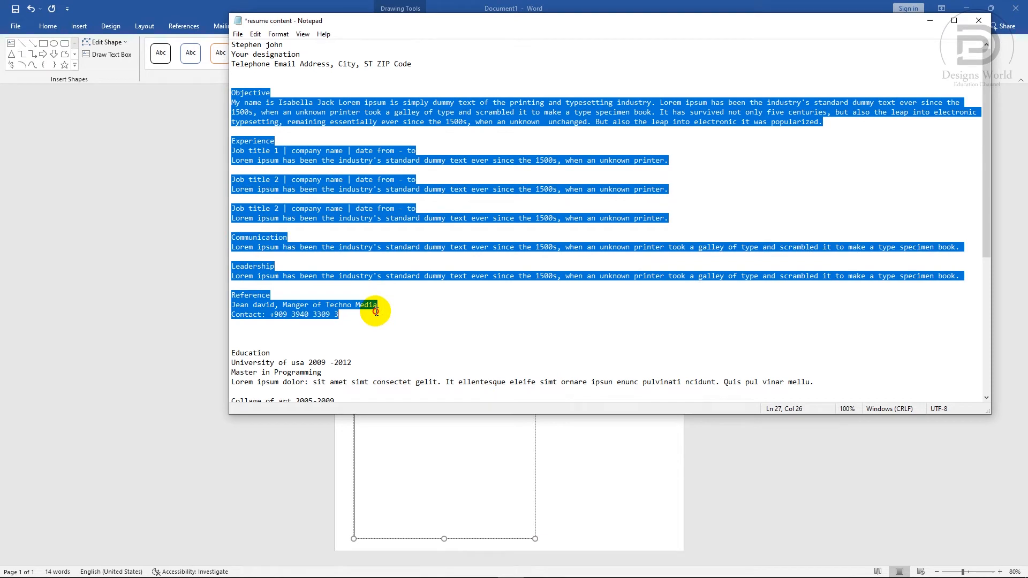
left_click(203, 303)
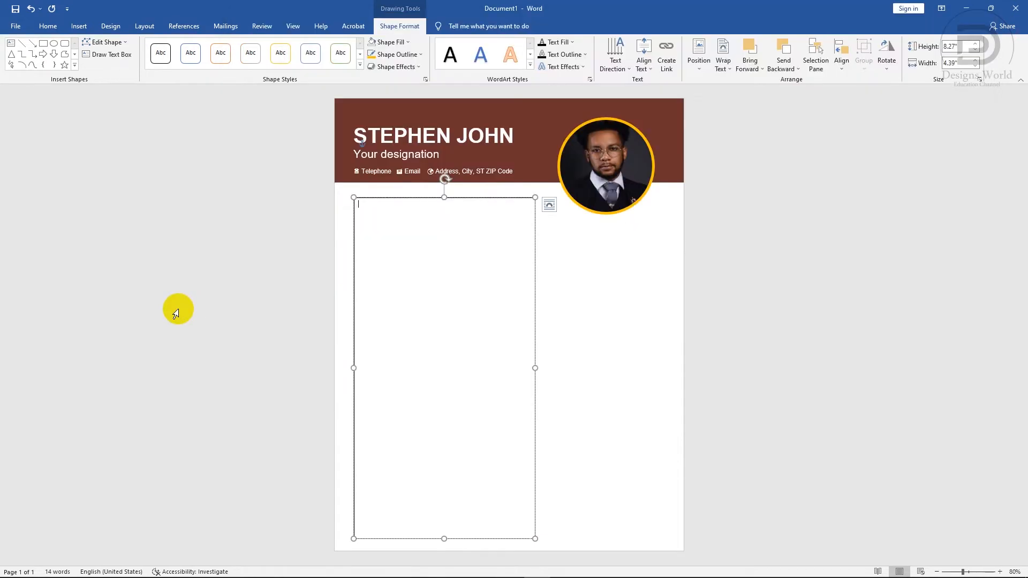
right_click(373, 206)
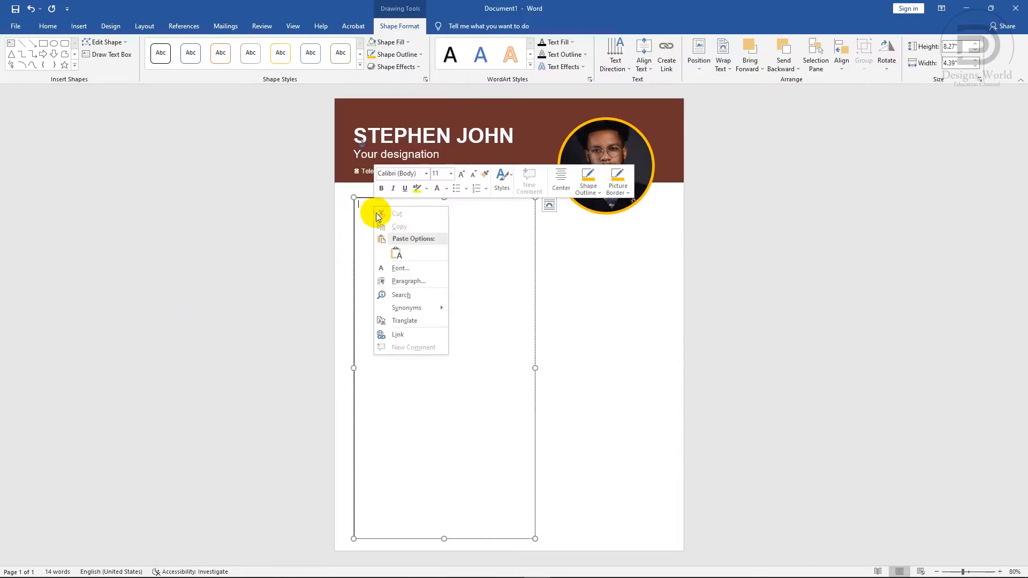
left_click(398, 254)
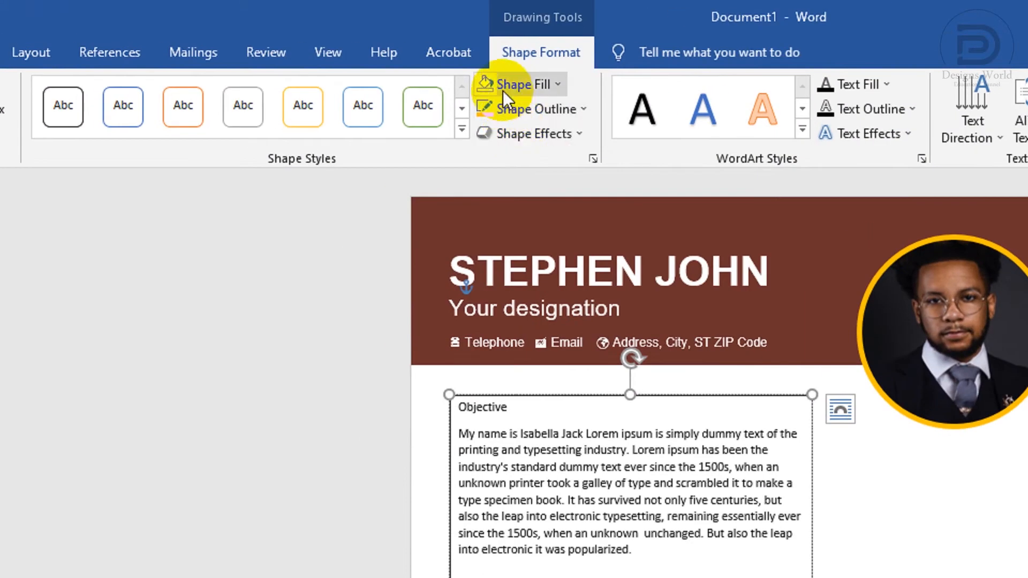
Remove the fill and the outline of the content text box.
left_click(375, 42)
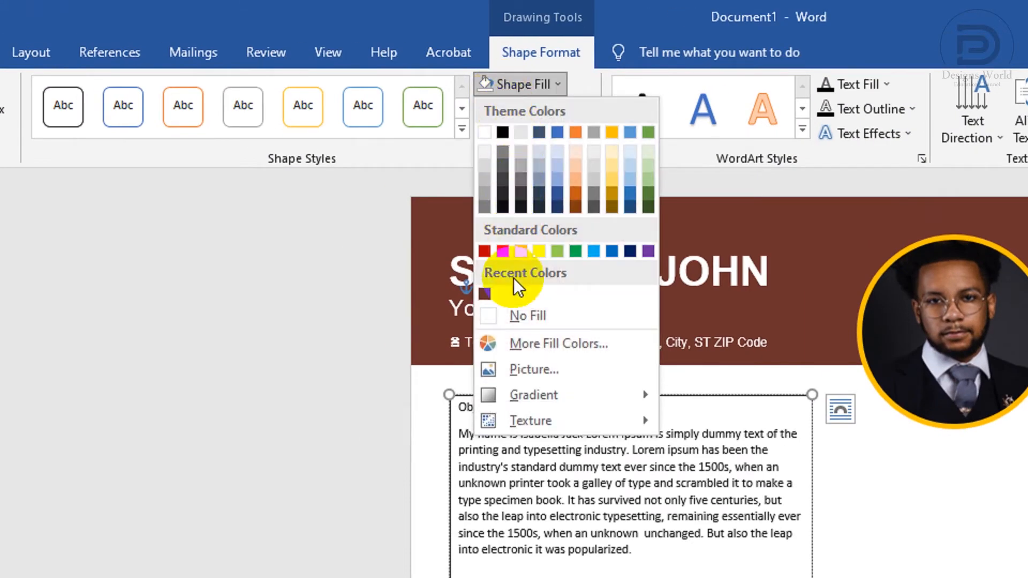
left_click(526, 315)
left_click(525, 108)
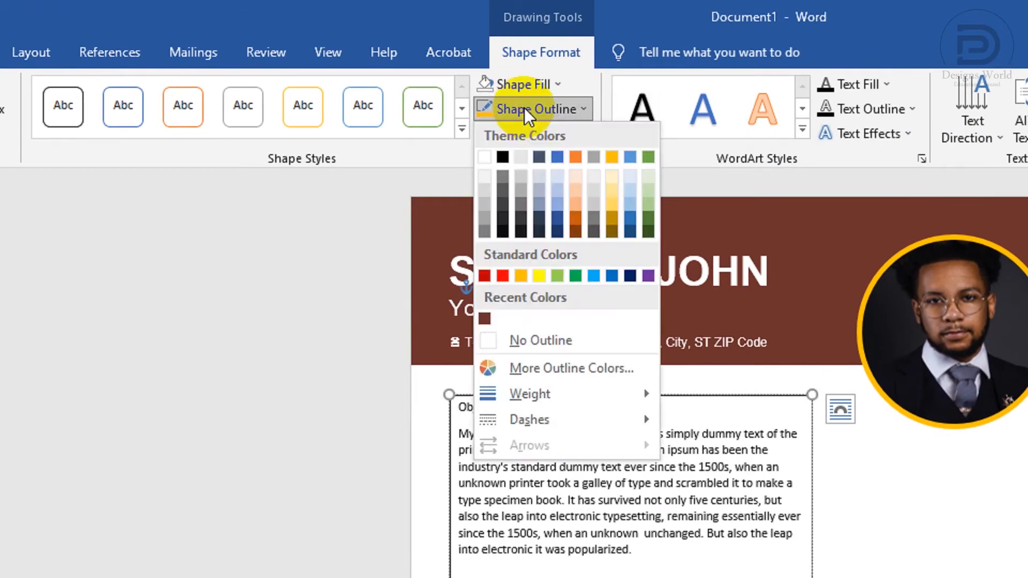
left_click(525, 336)
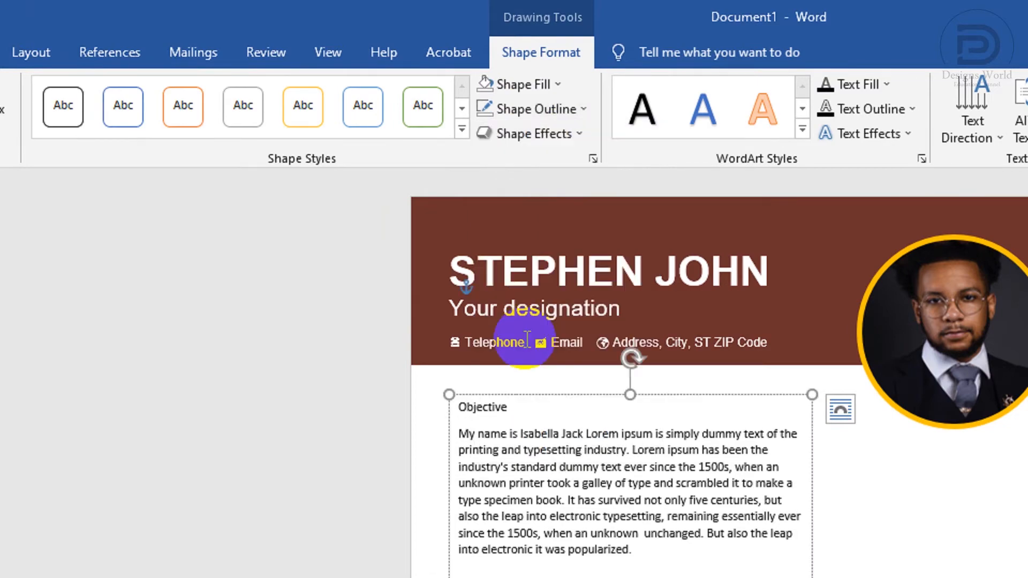
Set all text in the content text box to Arial, size 12.
key("ctrl+a")
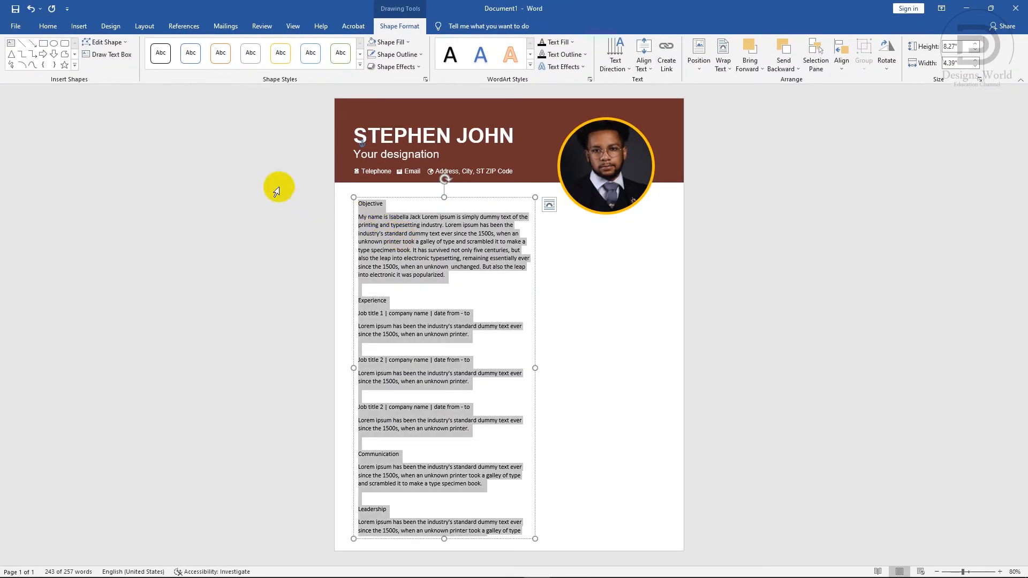
left_click(47, 27)
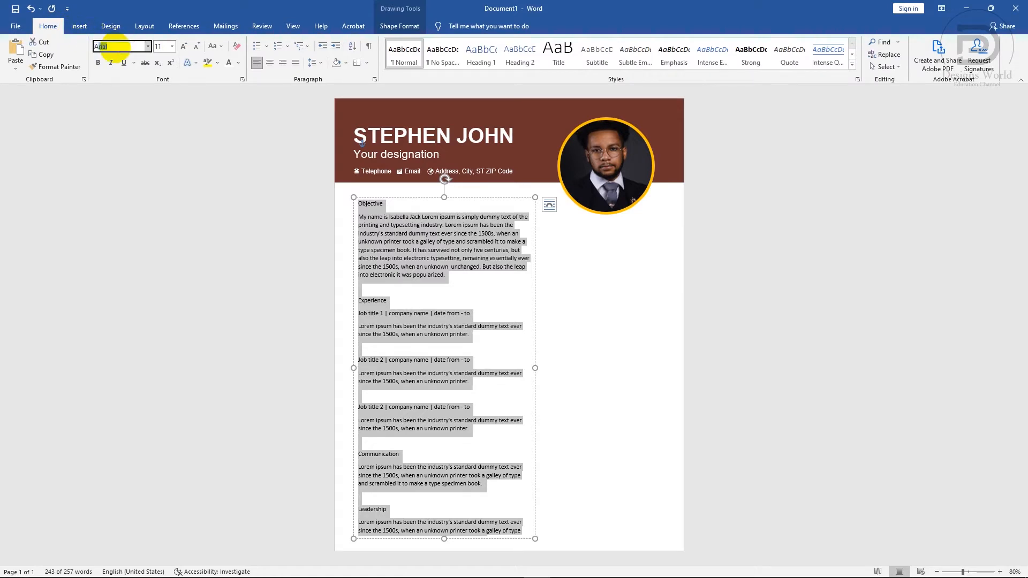
key("Return")
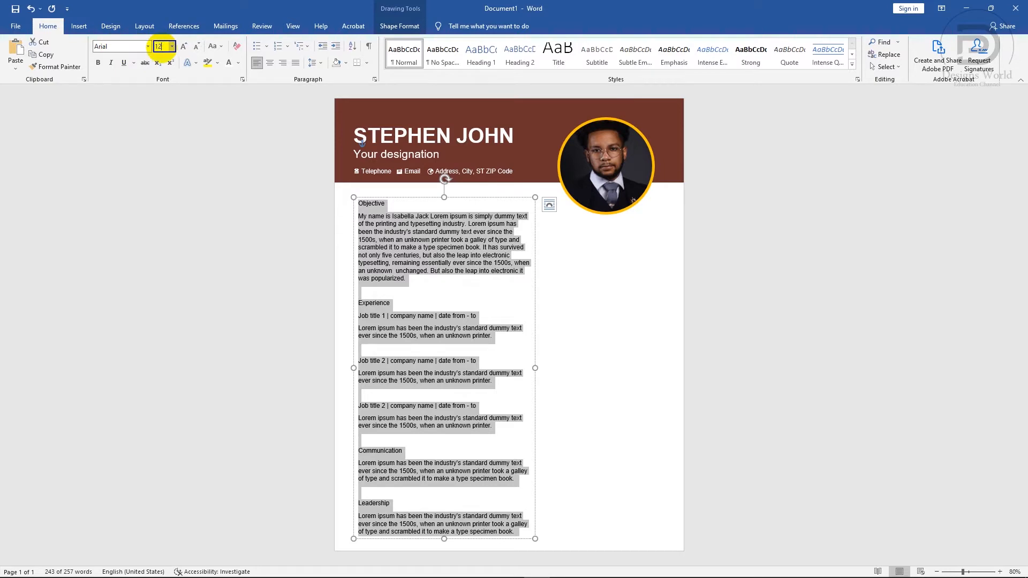
key("Return")
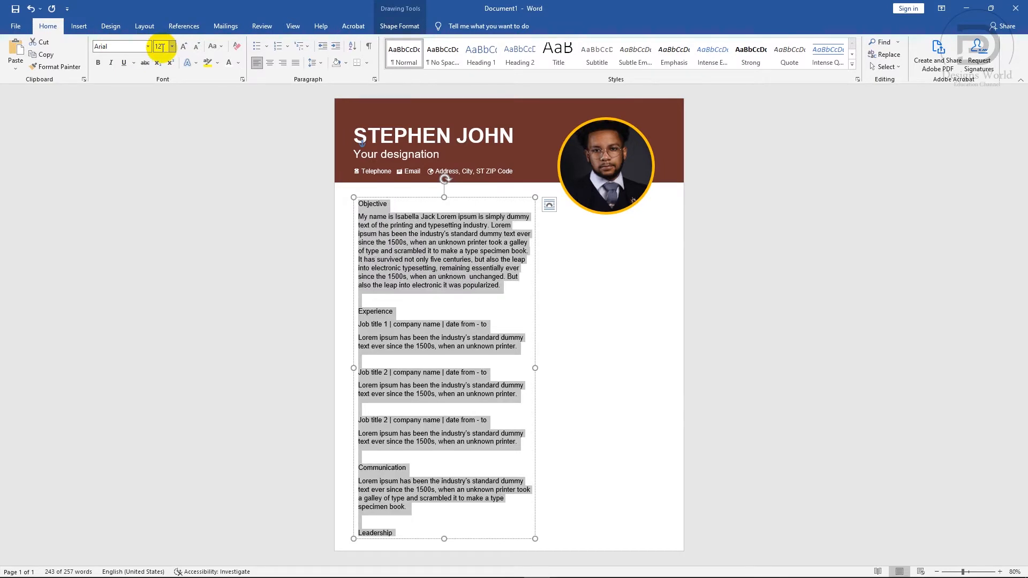
Make the Objective heading bold and uppercase at size 14.
left_click(384, 217)
left_click_drag(395, 203, 354, 204)
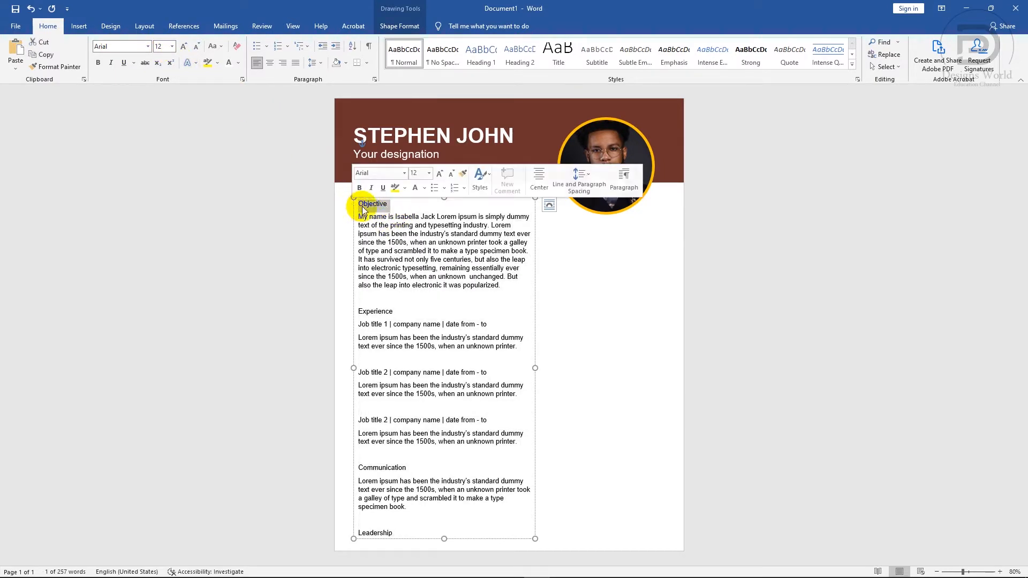
left_click(360, 188)
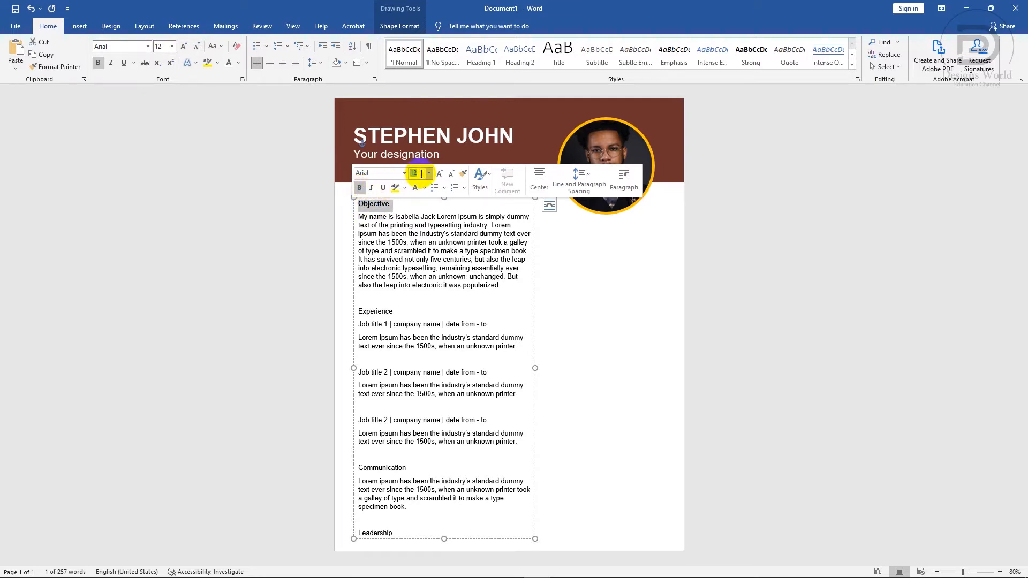
key("Return")
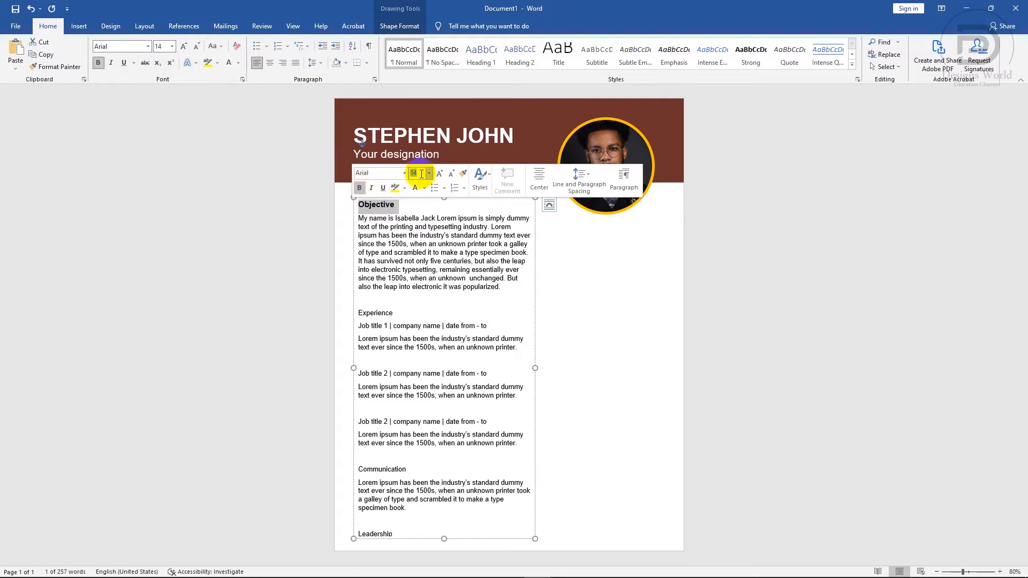
left_click(221, 54)
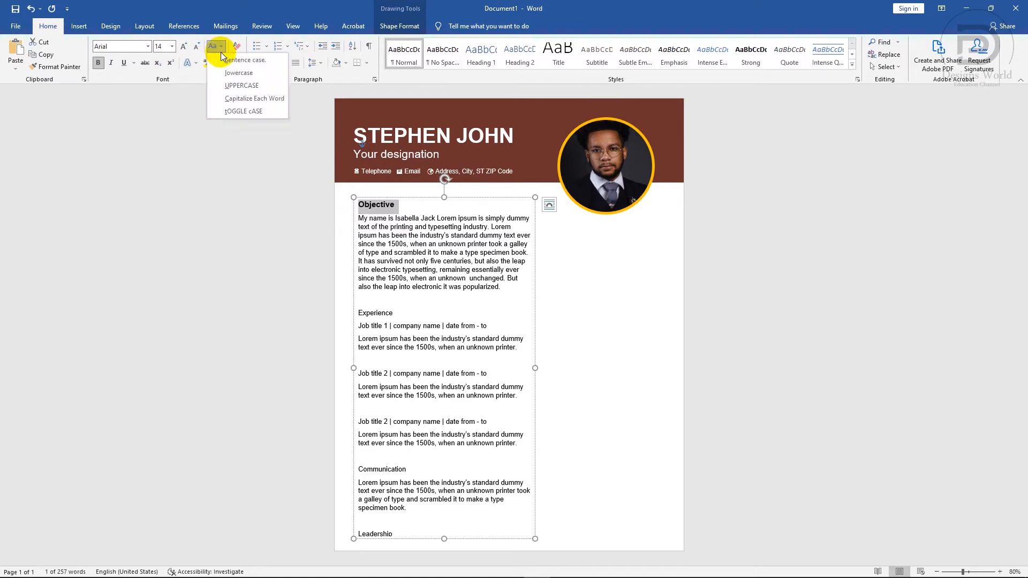
left_click(241, 85)
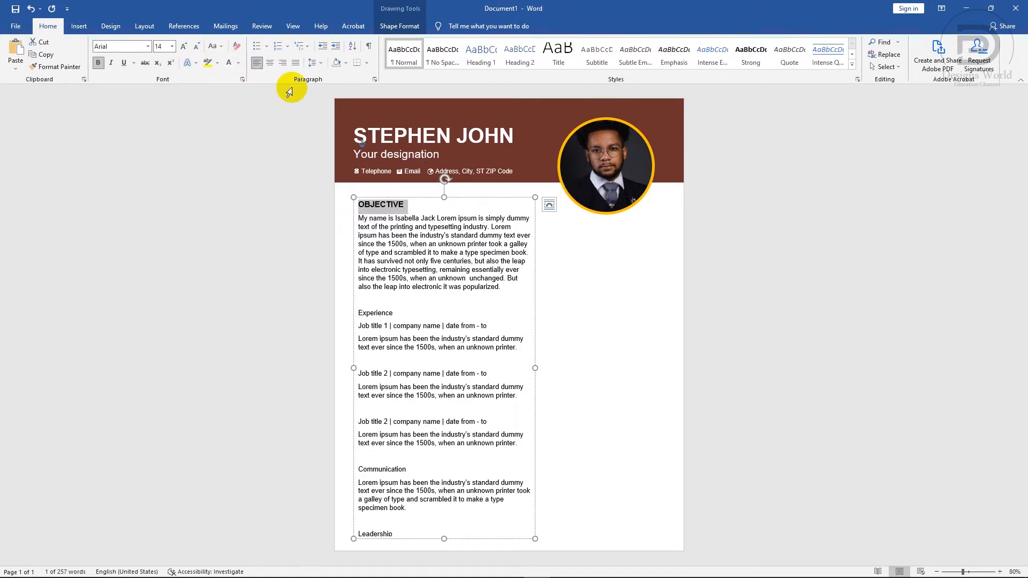
Give the OBJECTIVE heading orange paragraph shading and white text, with a leading space before the word.
left_click(344, 64)
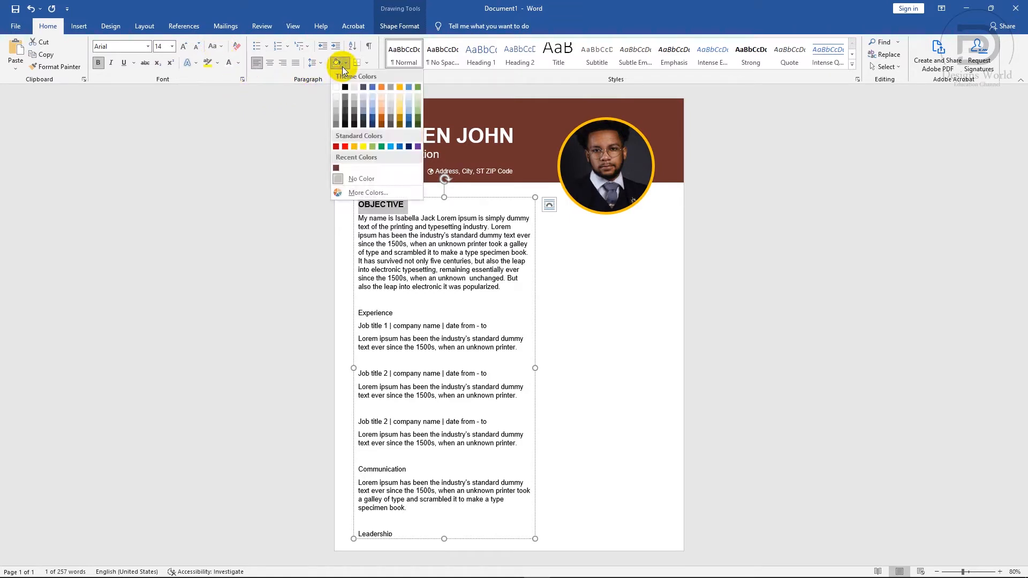
left_click(381, 86)
scroll(413, 207, "up", 2)
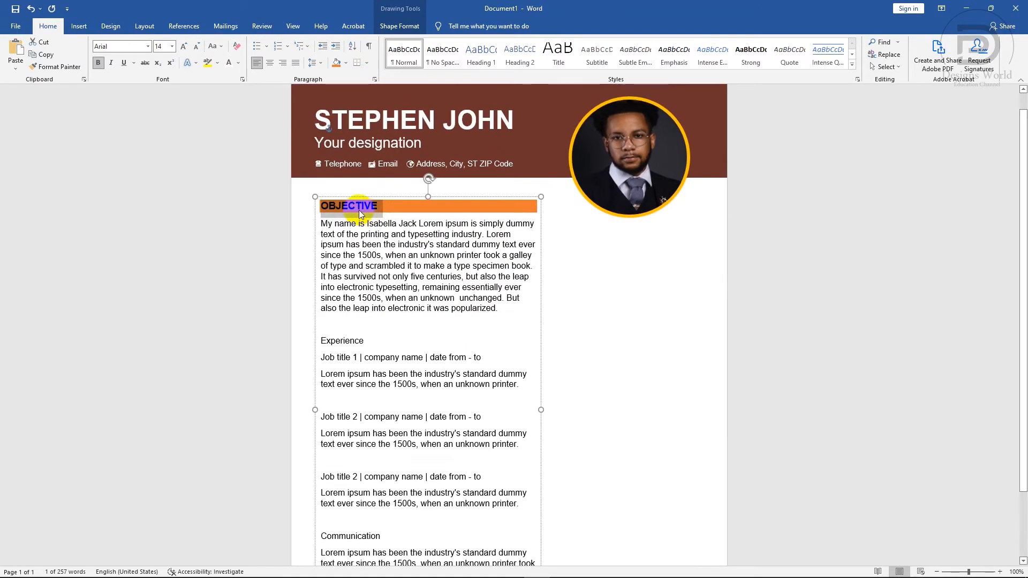
mouse_move(322, 208)
left_mouse_down()
mouse_move(344, 209)
mouse_move(324, 213)
left_mouse_up()
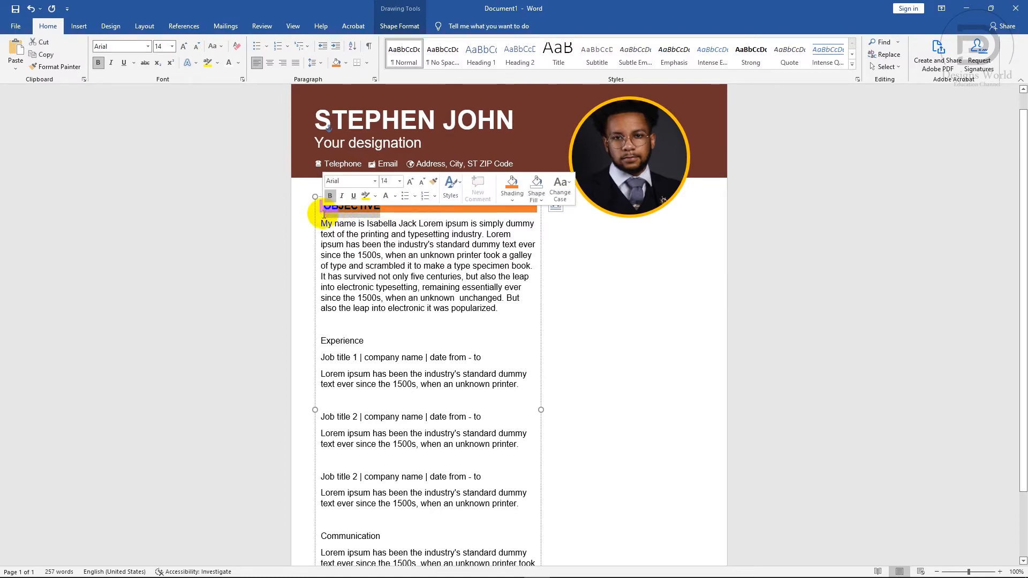
left_click(344, 228)
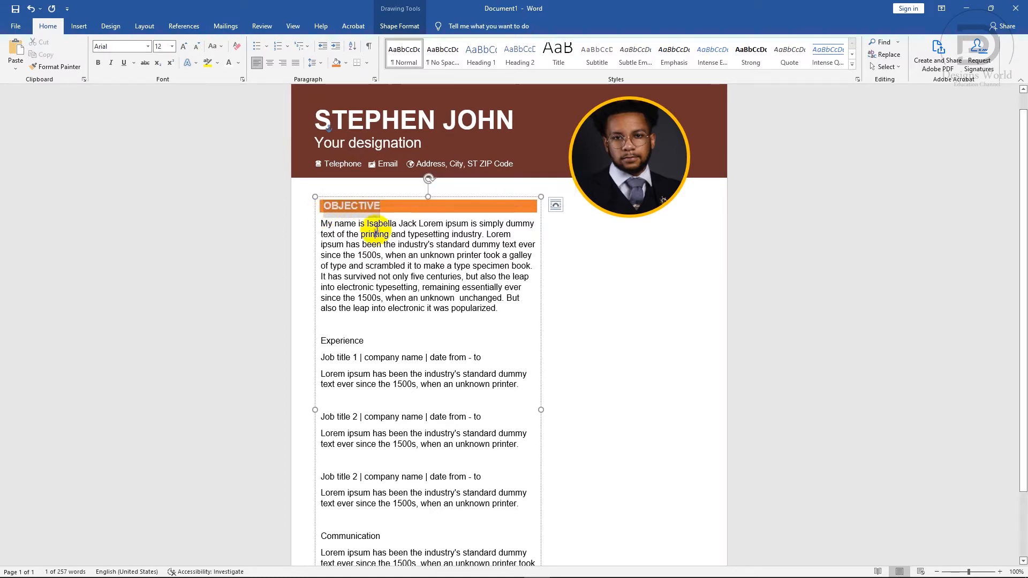
Justify all the text in the content text box.
key("ctrl+a")
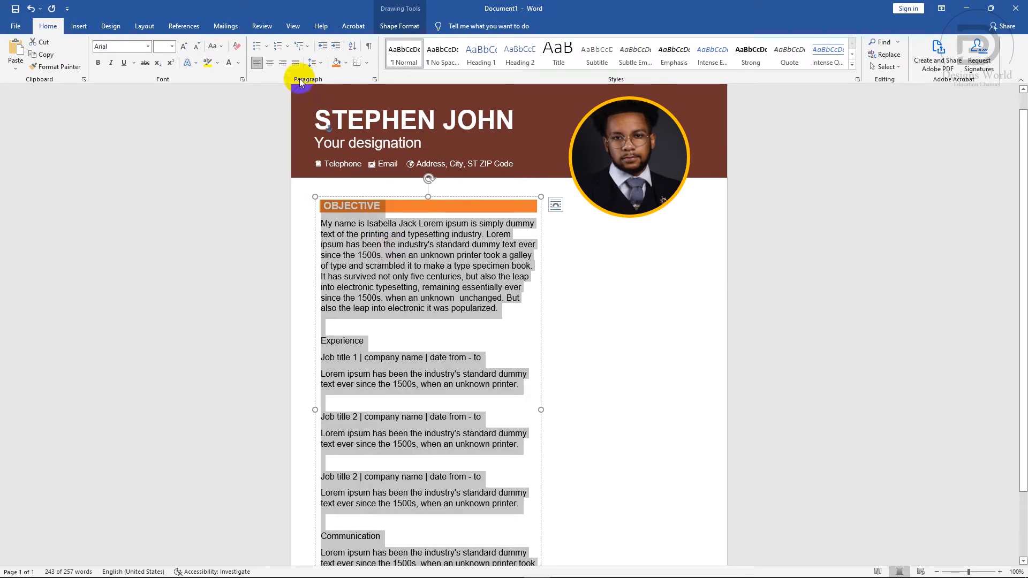
left_click(295, 63)
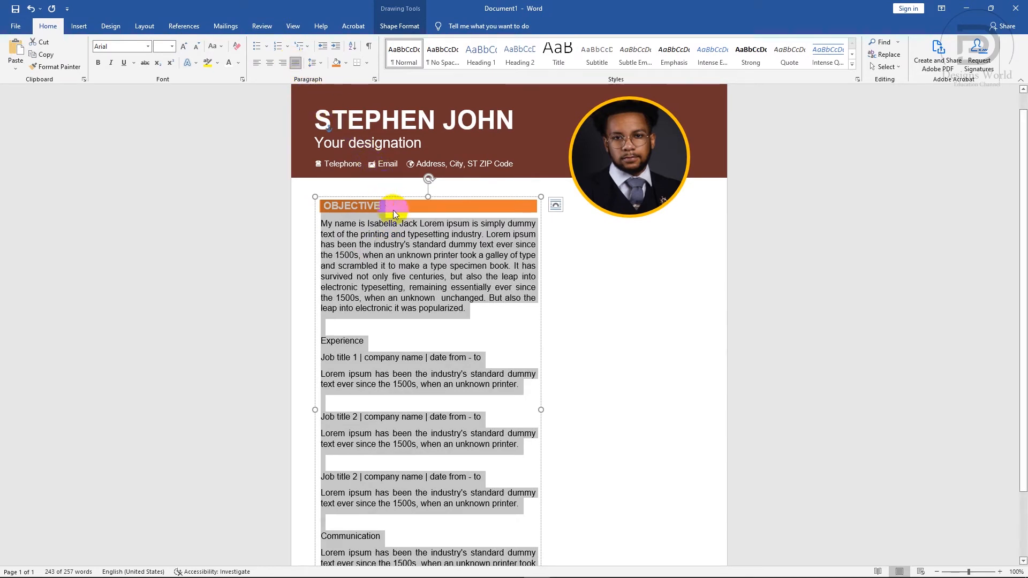
left_click(410, 267)
Remove the blank line above the Experience heading and make the heading bold at size 14.
scroll(410, 267, "down", 2)
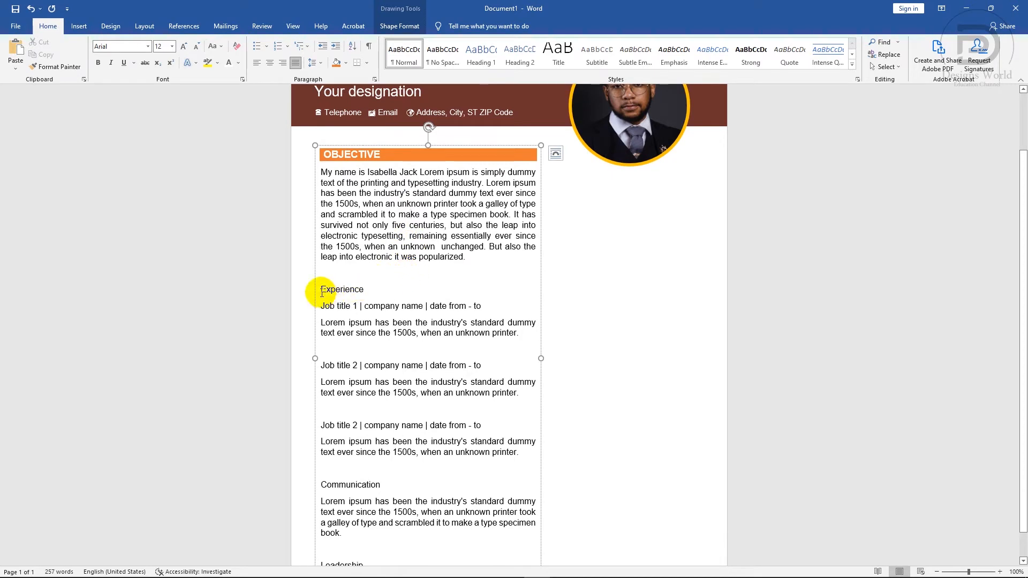
key("BackSpace")
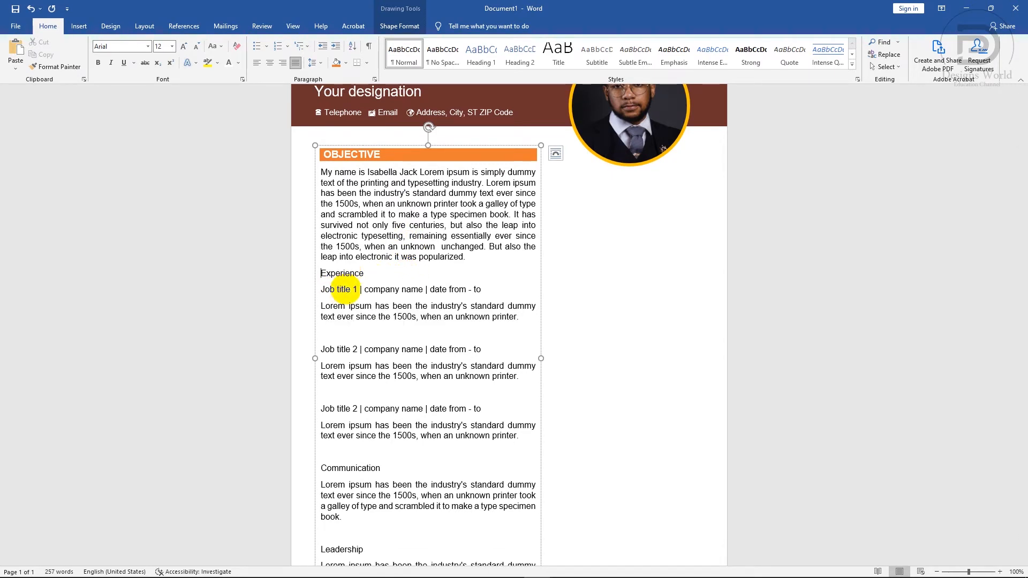
left_click_drag(363, 273, 326, 278)
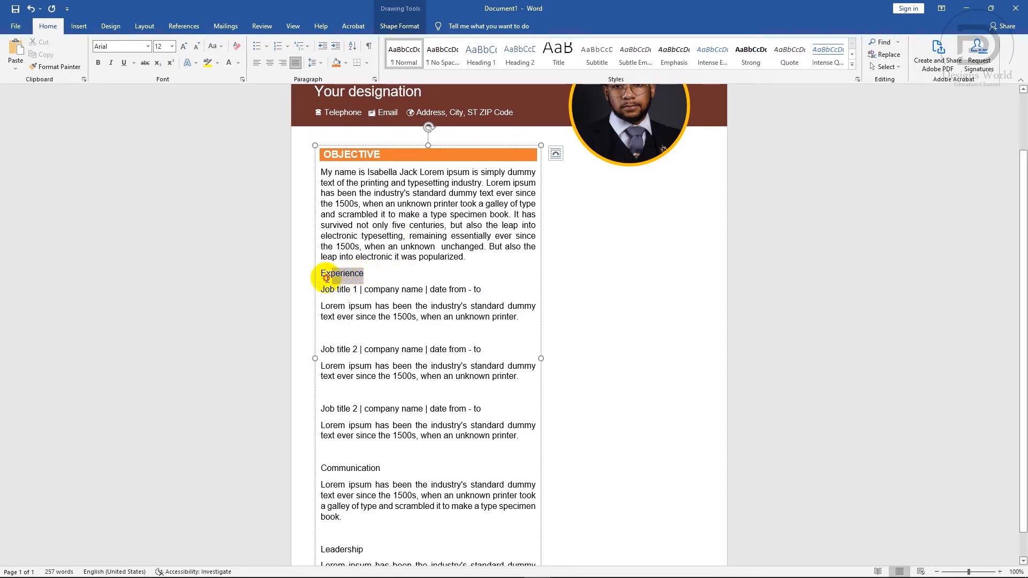
left_click(324, 260)
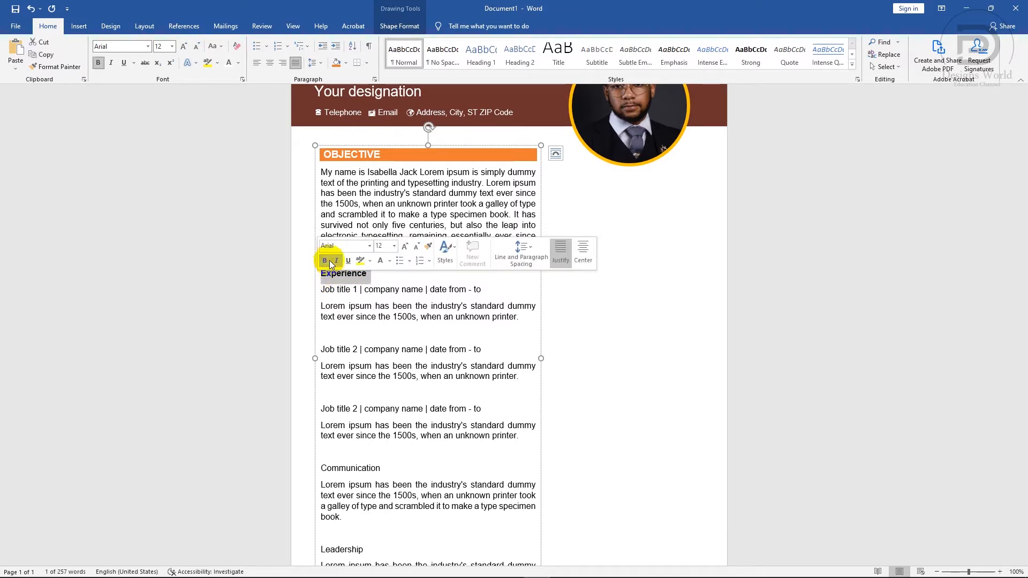
left_click(387, 247)
type("14")
key("Return")
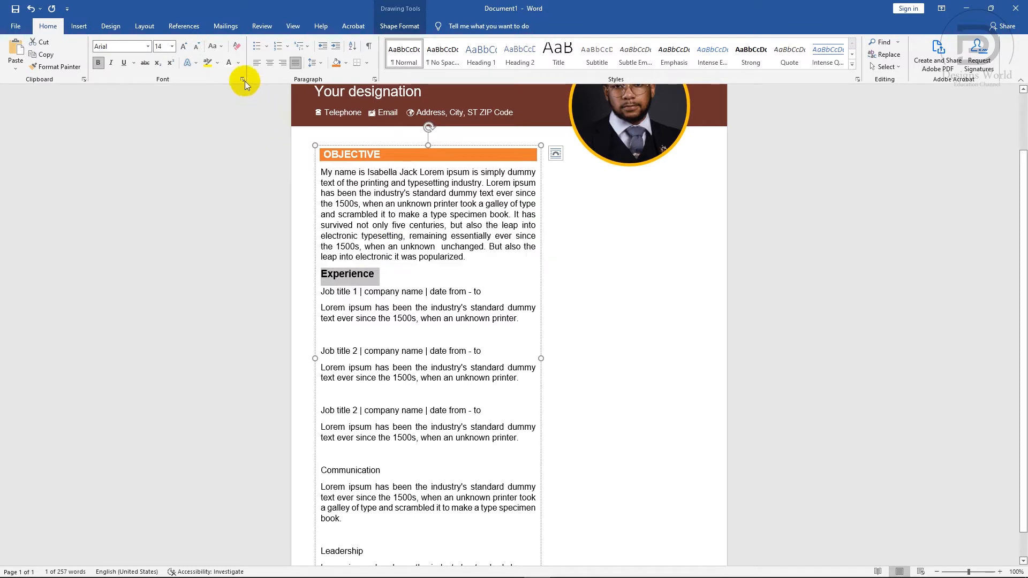
Convert the Experience heading to uppercase and give it orange paragraph shading.
left_click(221, 48)
left_click(242, 86)
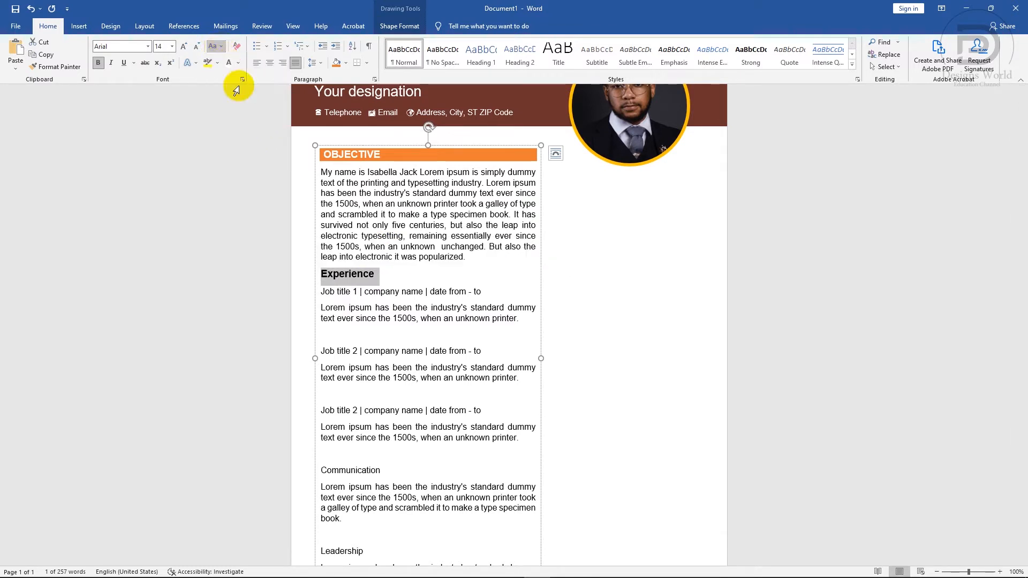
left_click(336, 63)
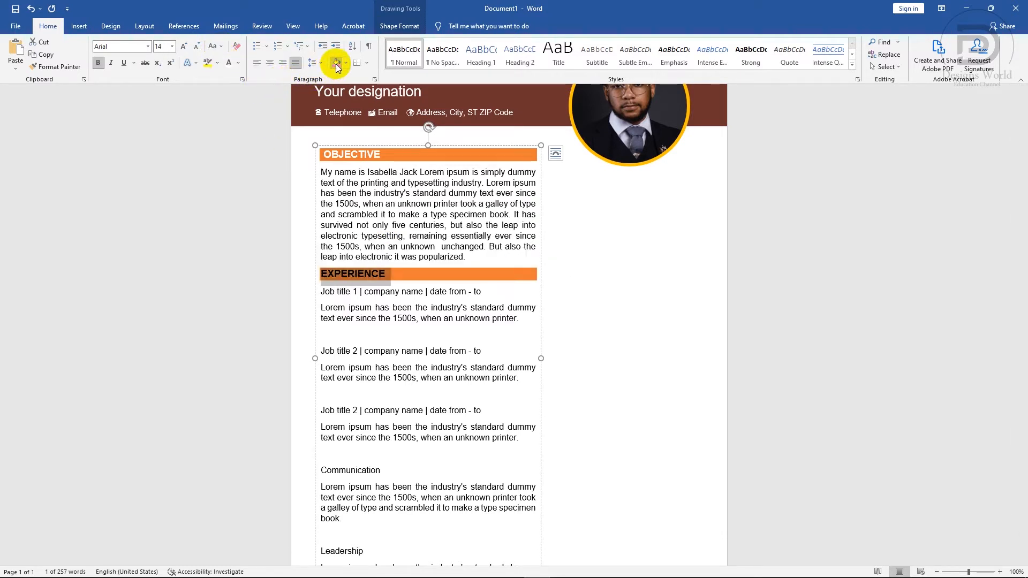
Color the EXPERIENCE heading text white and insert a leading space before the word.
left_click(231, 68)
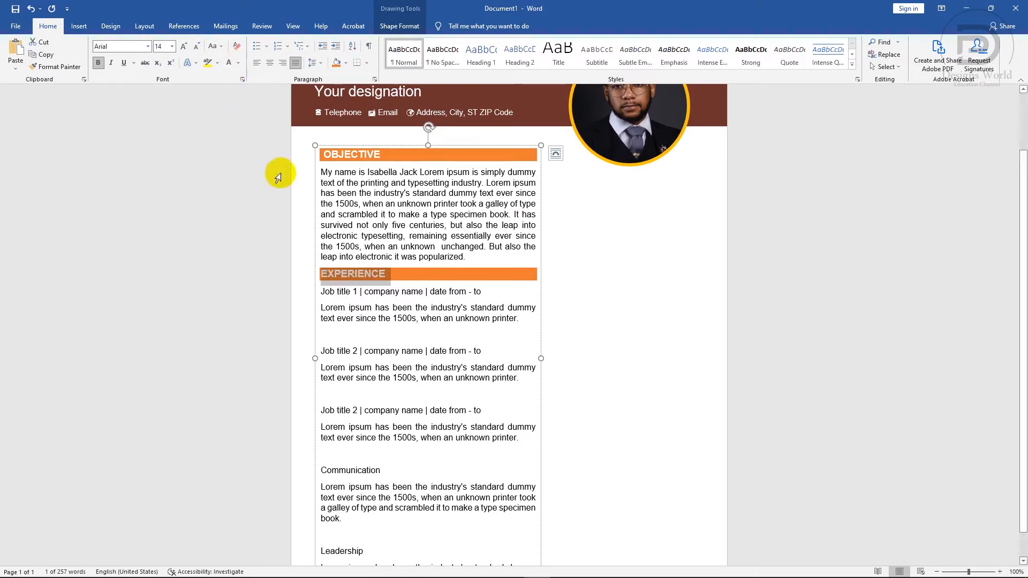
left_click(322, 278)
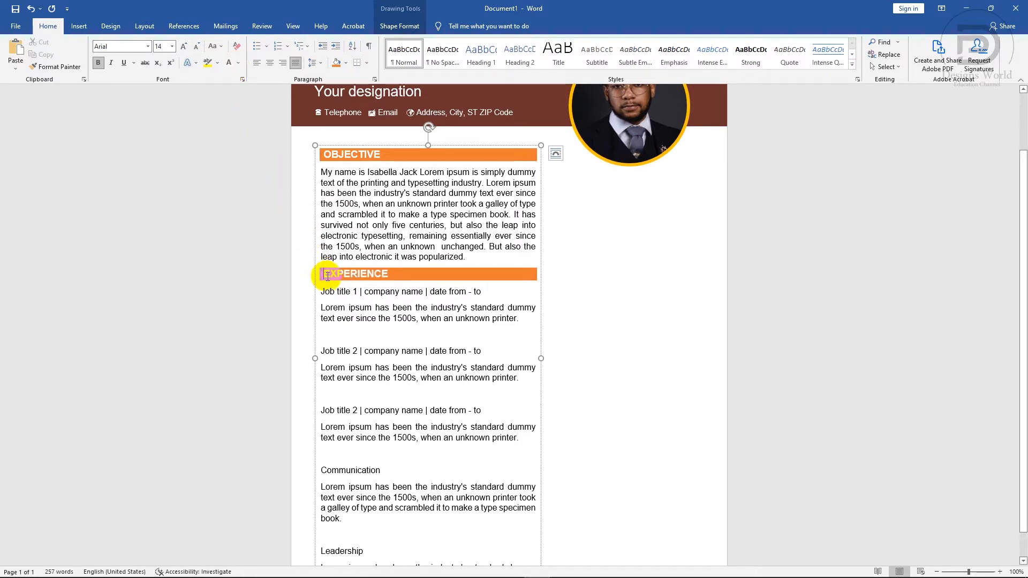
Convert the "Job title 1 | company name | date from - to" line to uppercase.
left_click(480, 292)
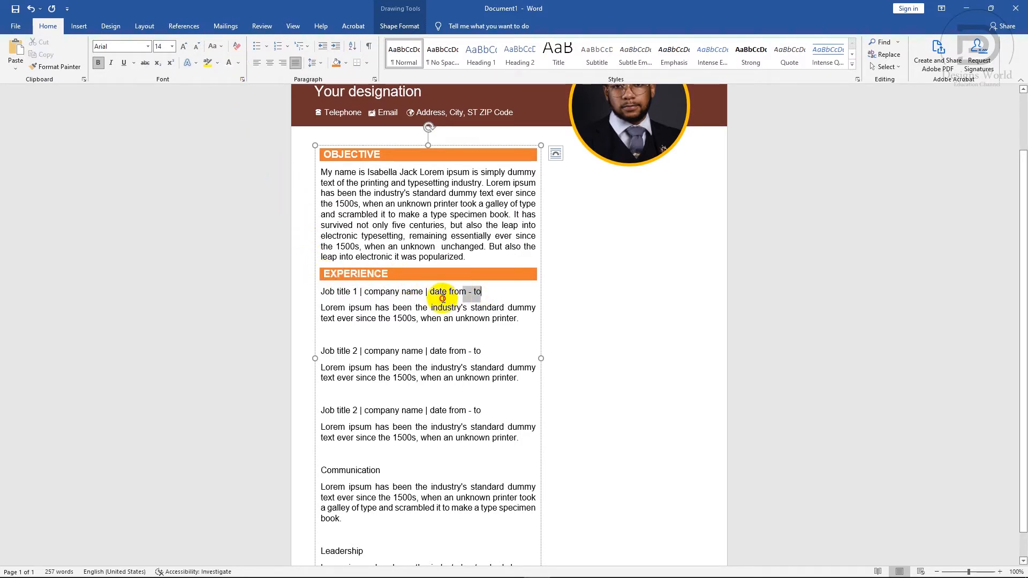
left_click(318, 291)
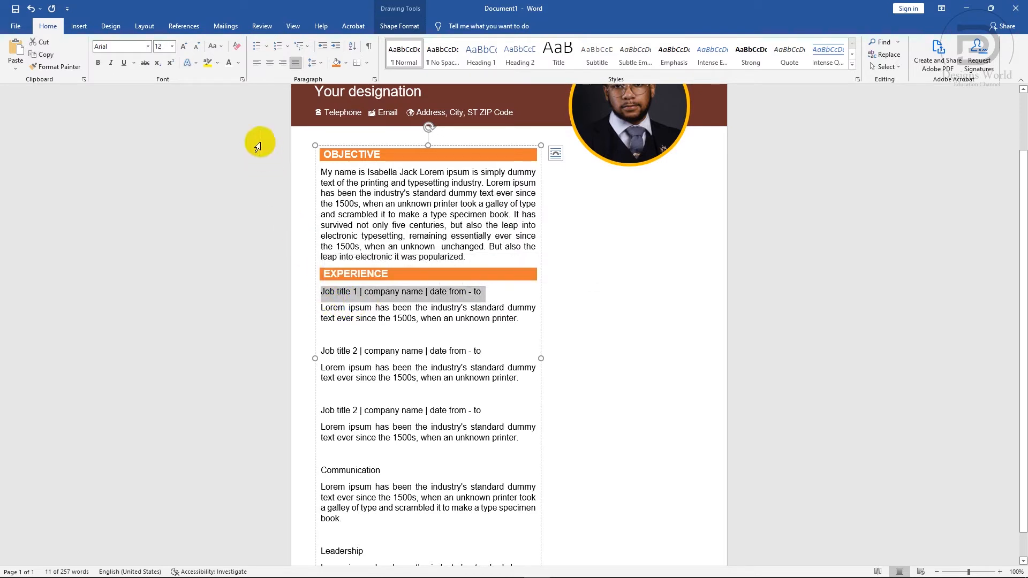
left_click(221, 47)
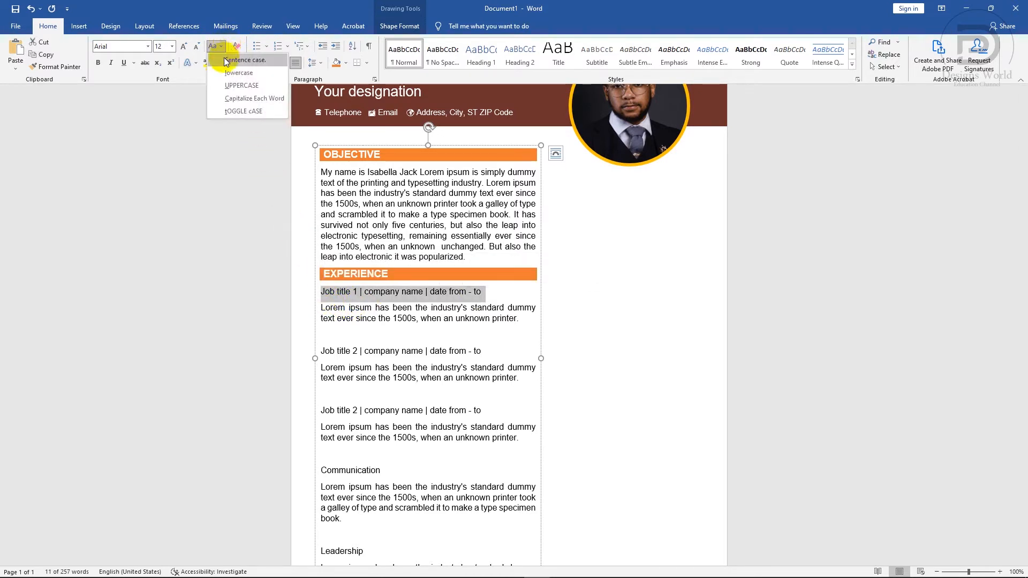
left_click(242, 87)
left_click(425, 223)
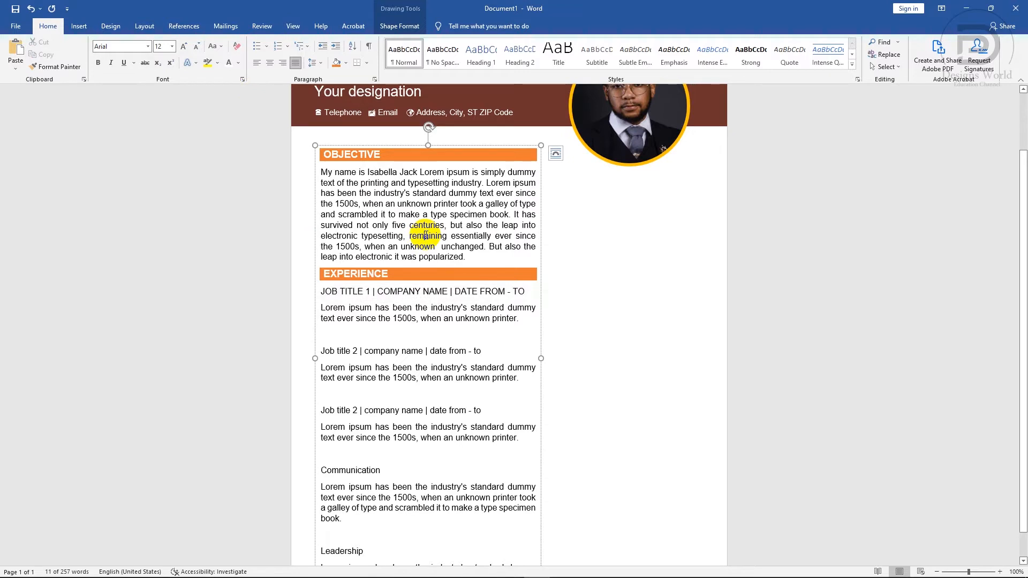
Set the paragraph under OBJECTIVE to font size 11 and make the content text box slightly narrower from its right side.
left_click_drag(465, 259, 296, 174)
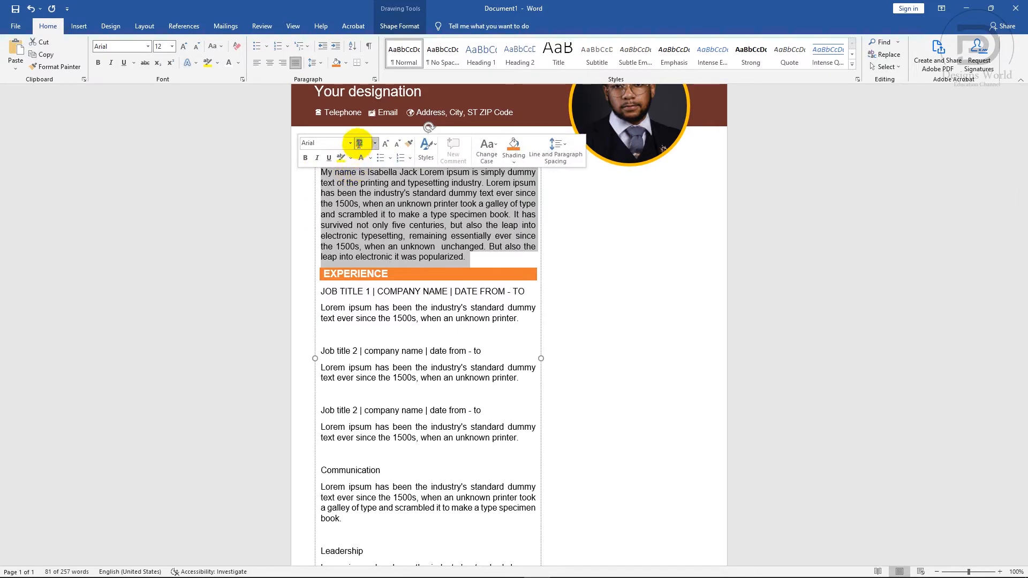
type("11")
key("Return")
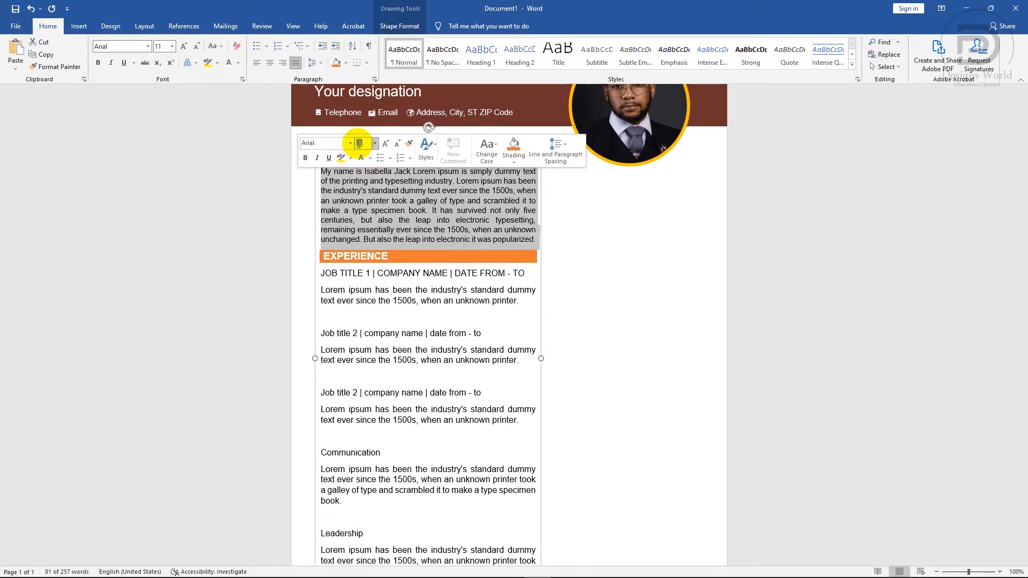
left_click(454, 225)
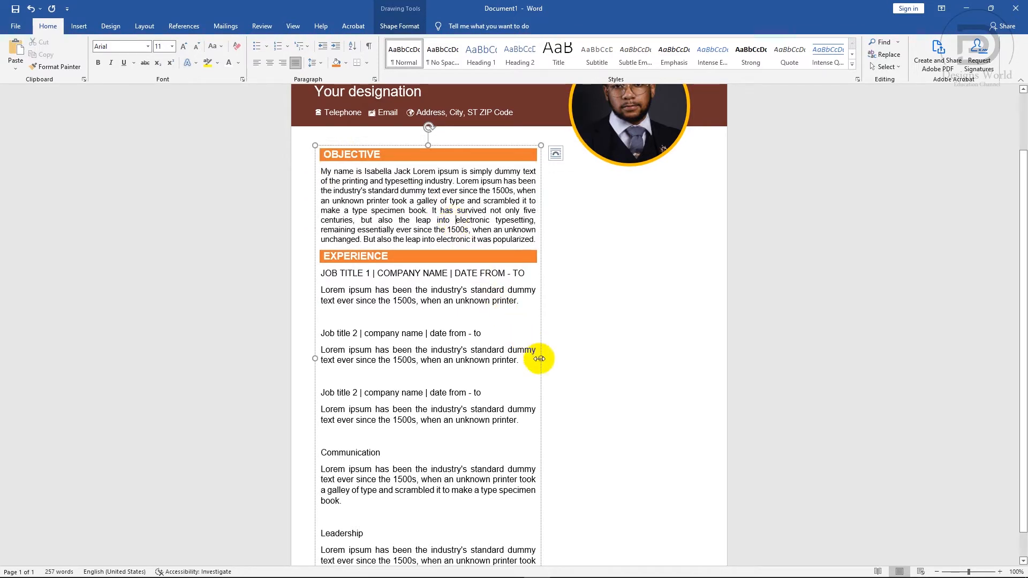
left_click_drag(539, 359, 526, 357)
scroll(460, 318, "down", 1)
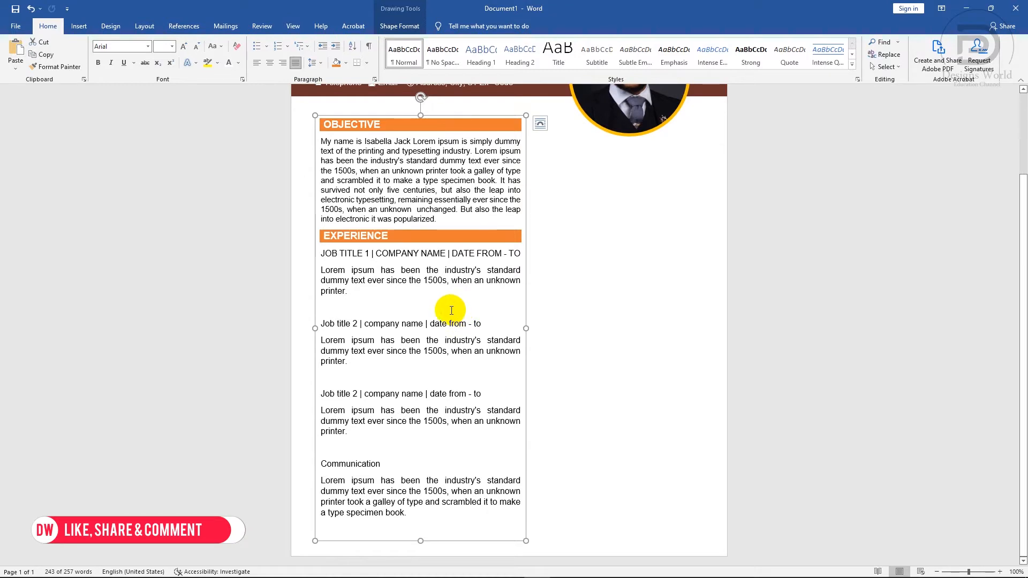
Set the description under JOB TITLE 1 to font size 11 and remove the blank line below it.
left_click_drag(360, 291, 305, 270)
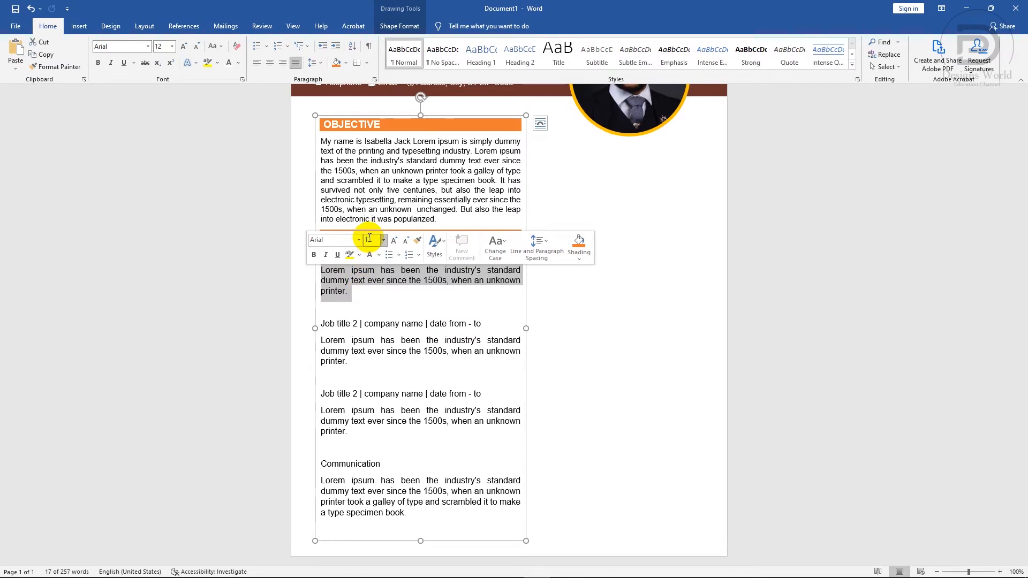
key("Return")
left_click(412, 289)
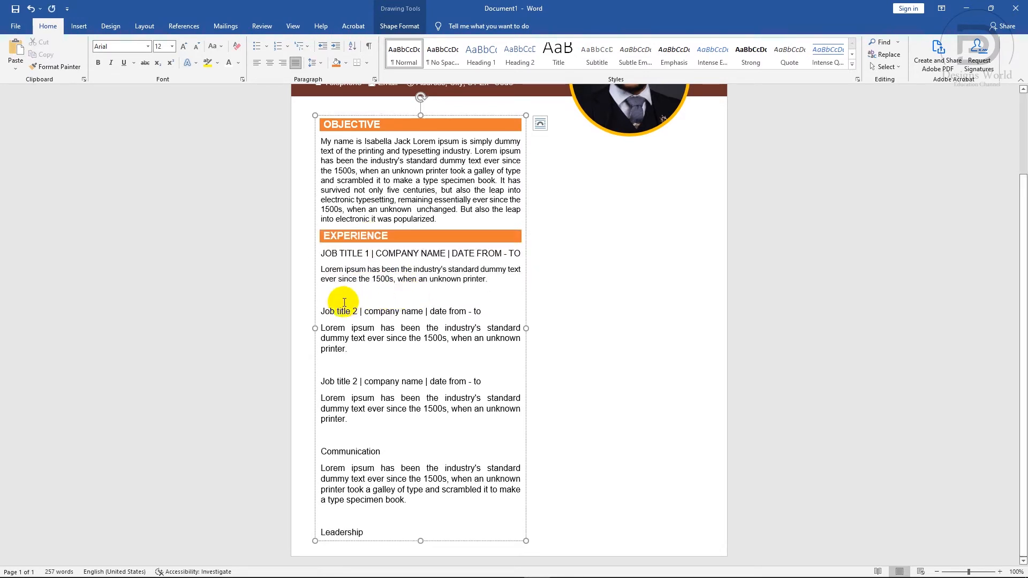
left_click(320, 310)
key("BackSpace")
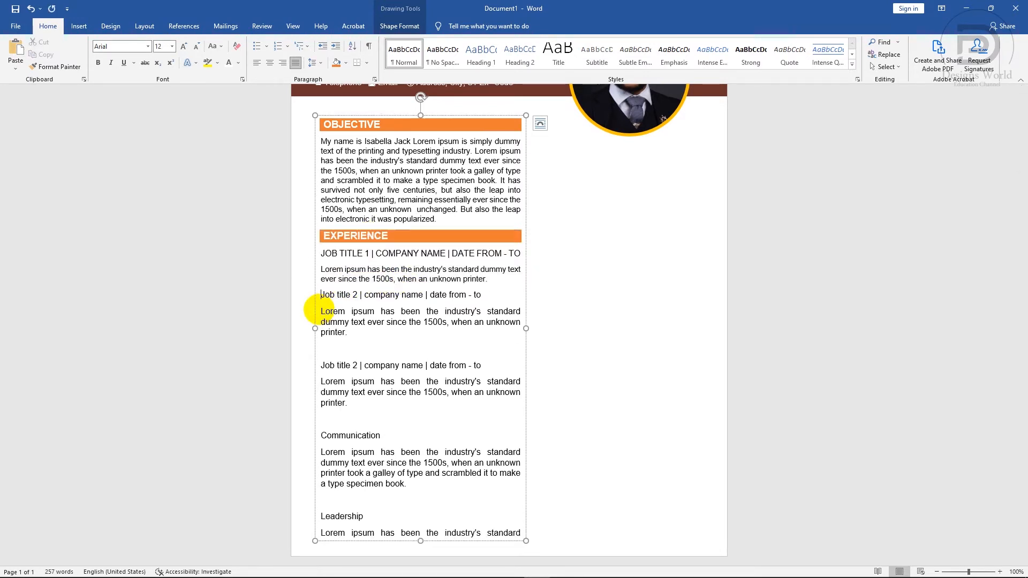
Convert the second job title line under EXPERIENCE to uppercase.
left_click_drag(477, 295, 322, 295)
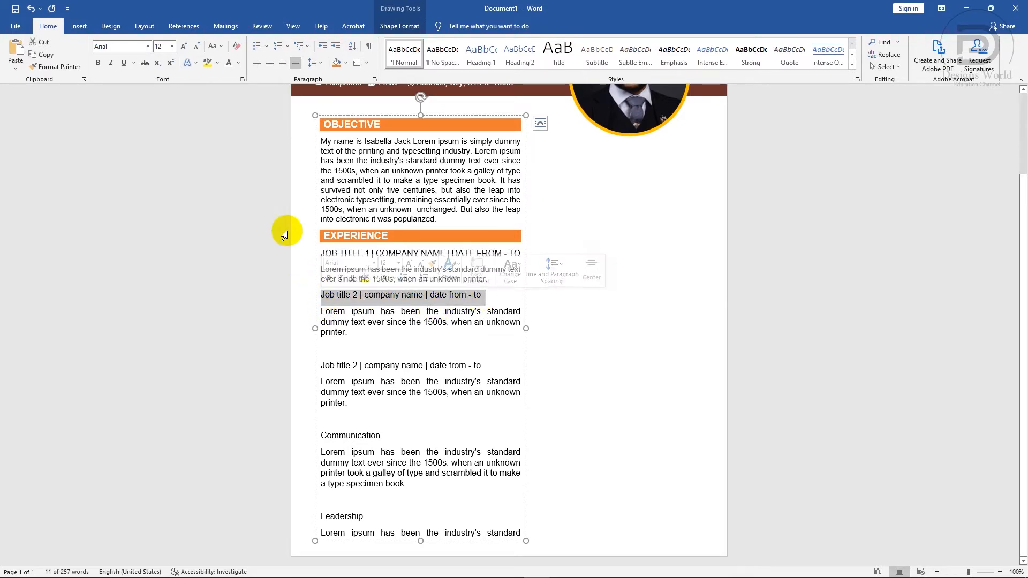
left_click(217, 48)
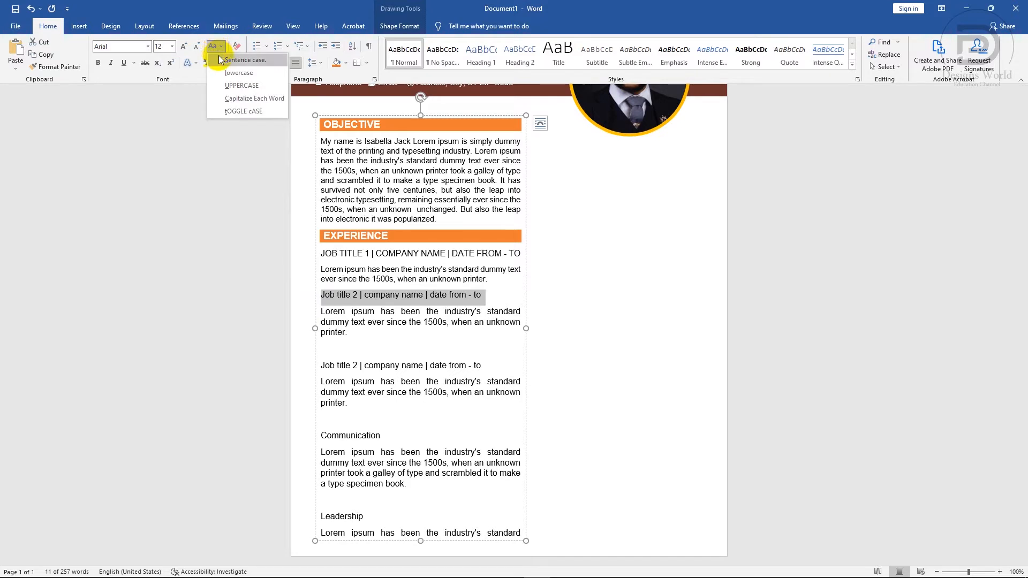
left_click(228, 86)
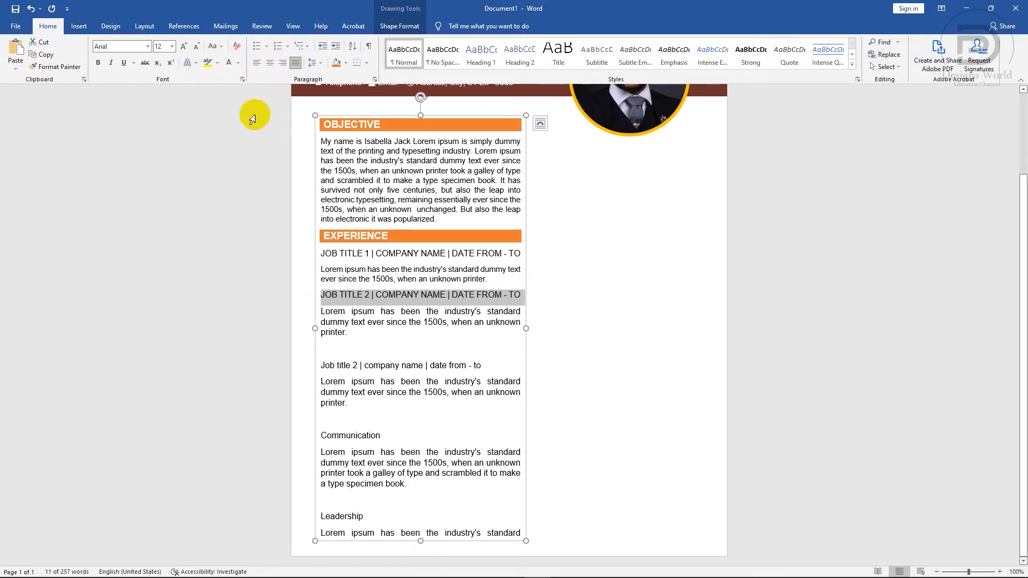
left_click(403, 318)
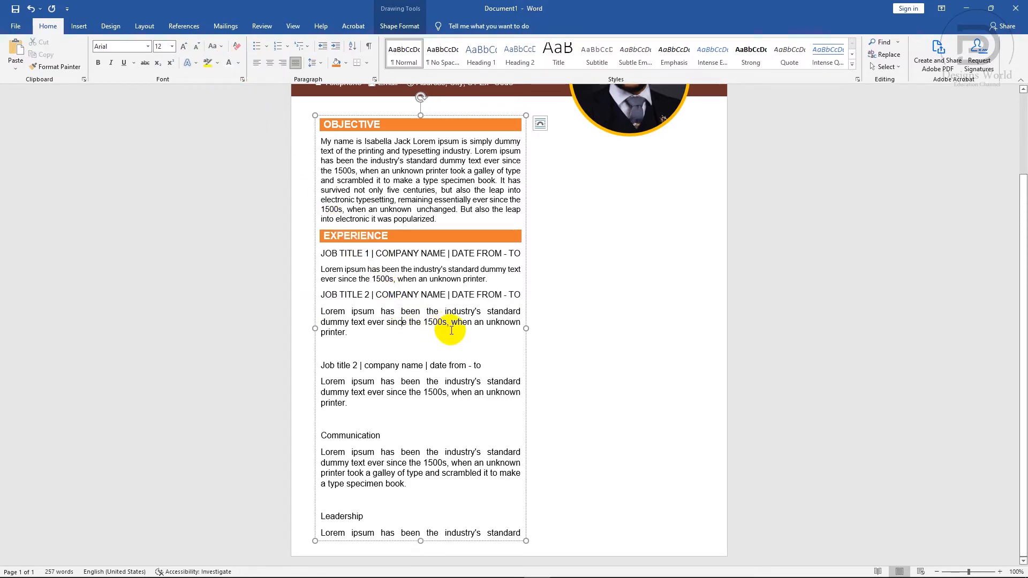
Remove the blank line above the third job title line and convert that line to uppercase.
left_click(320, 365)
key("BackSpace")
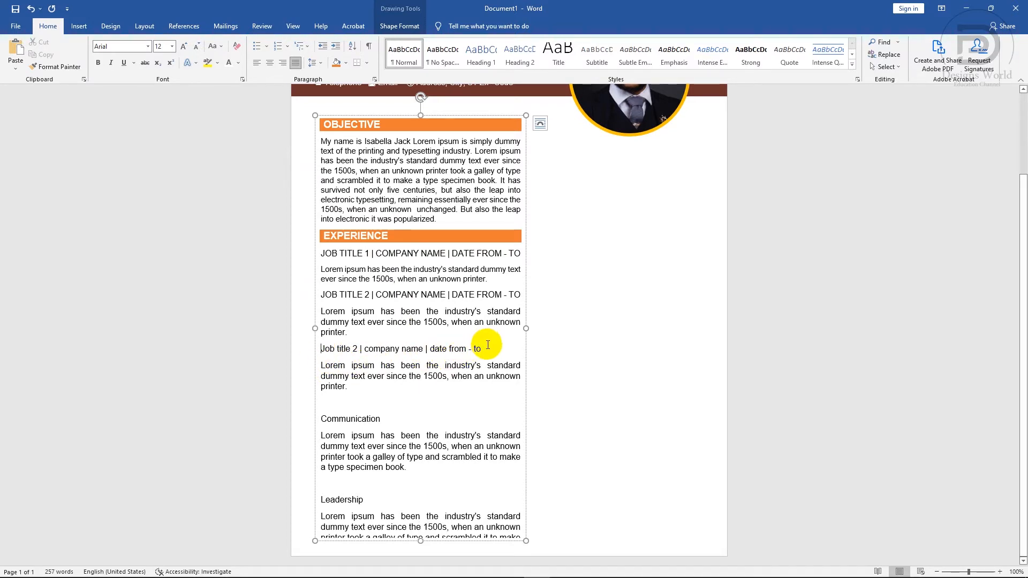
left_click_drag(485, 346, 305, 348)
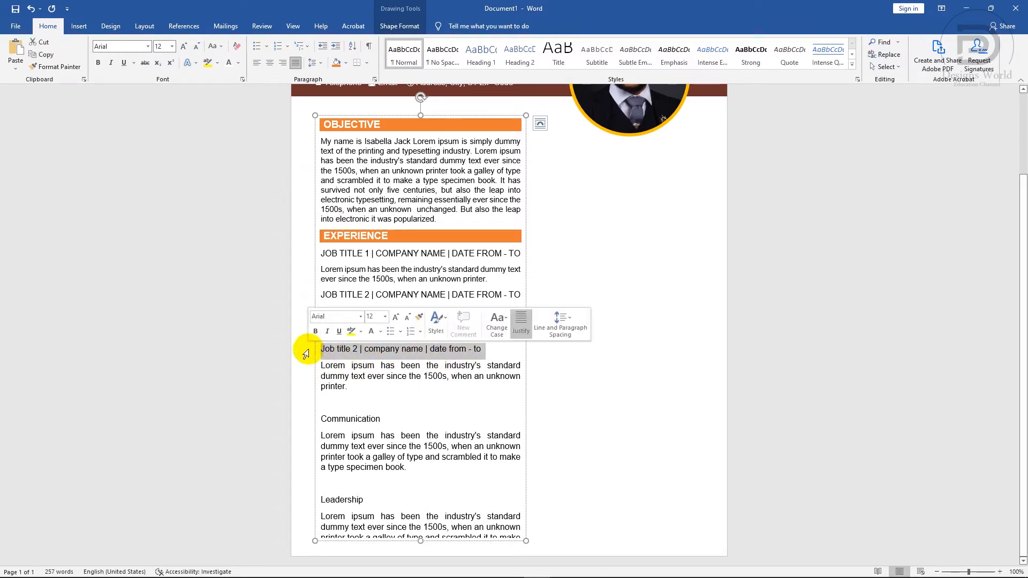
left_click(216, 46)
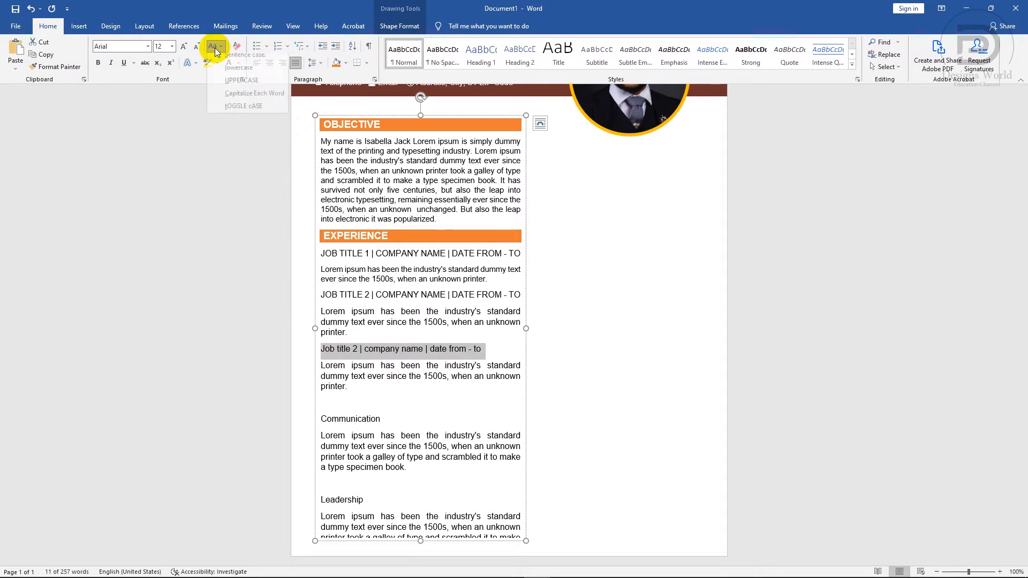
left_click(236, 85)
Set the description under the second job title line to font size 11.
left_click_drag(336, 328, 319, 315)
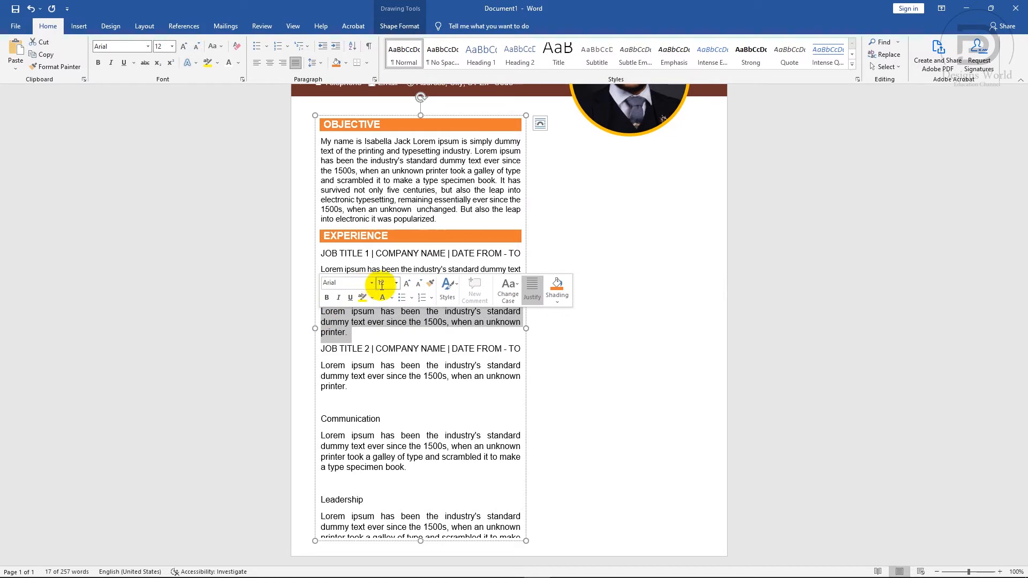
left_click(382, 284)
type("11")
key("Return")
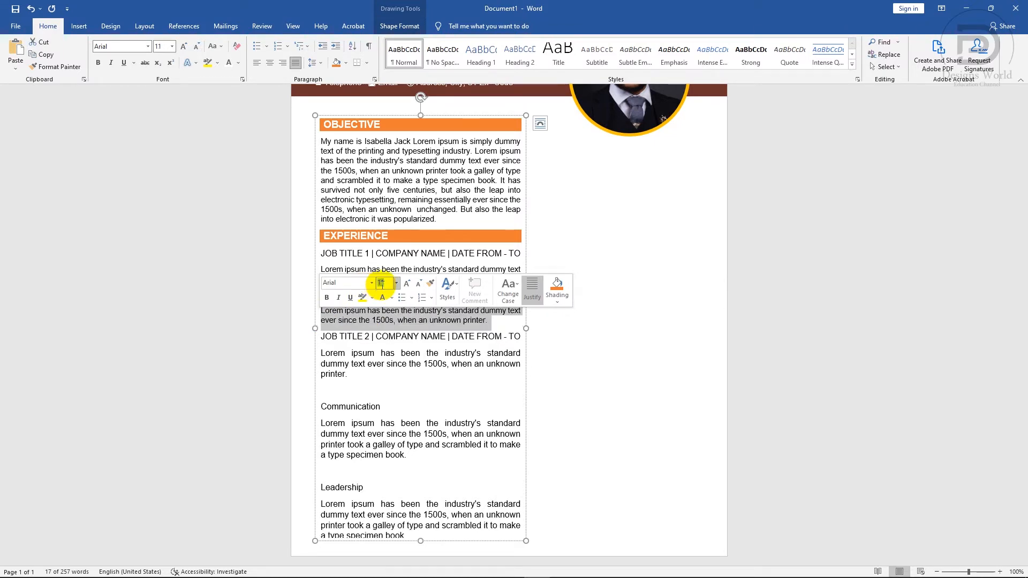
left_click(409, 323)
Set the description under the third job title line to font size 11.
left_click_drag(356, 374, 316, 355)
left_click(386, 325)
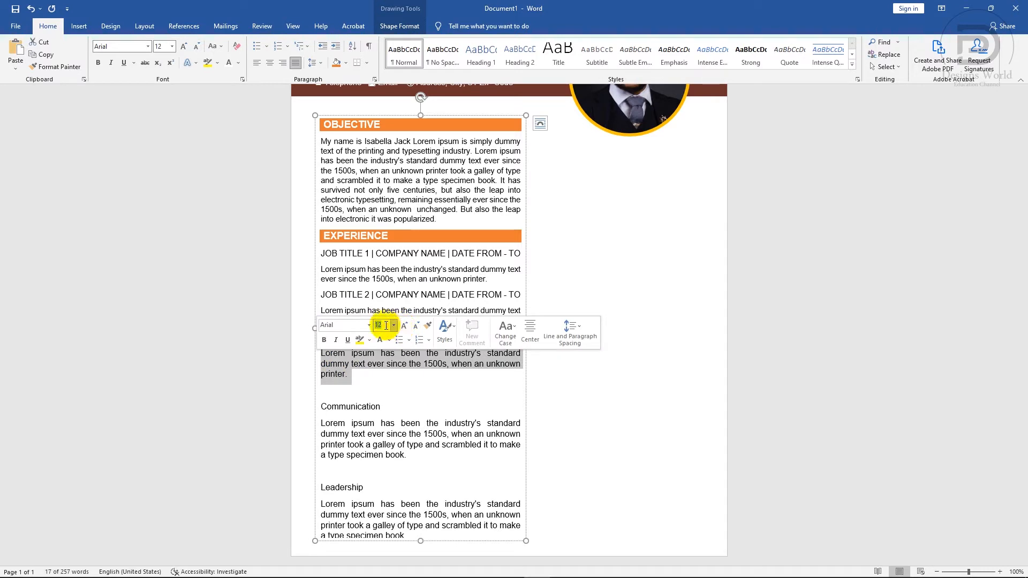
type("11")
key("Return")
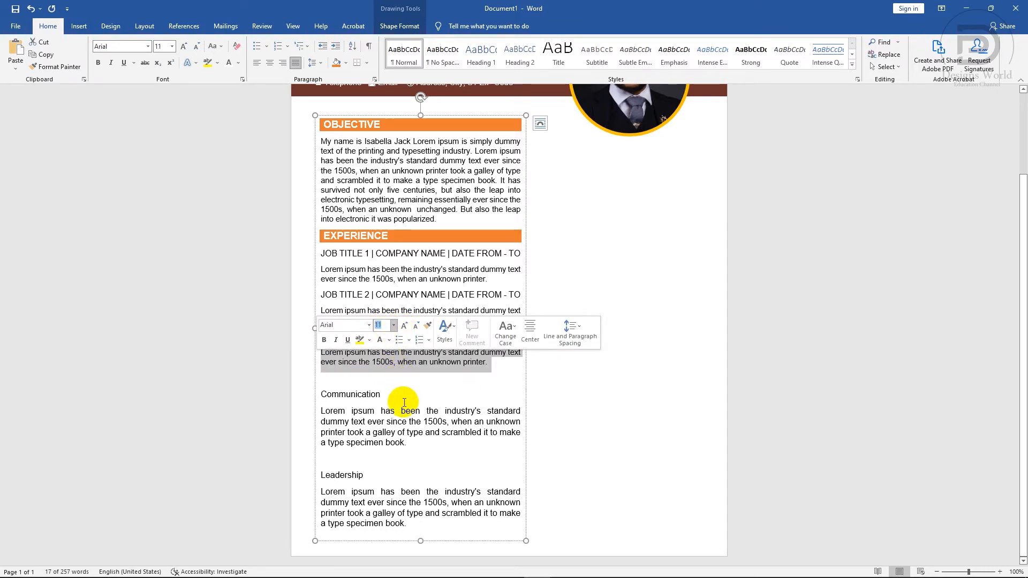
left_click(404, 402)
Remove the blank line above the Communication heading and make the heading bold at size 14.
left_click(321, 393)
key("BackSpace")
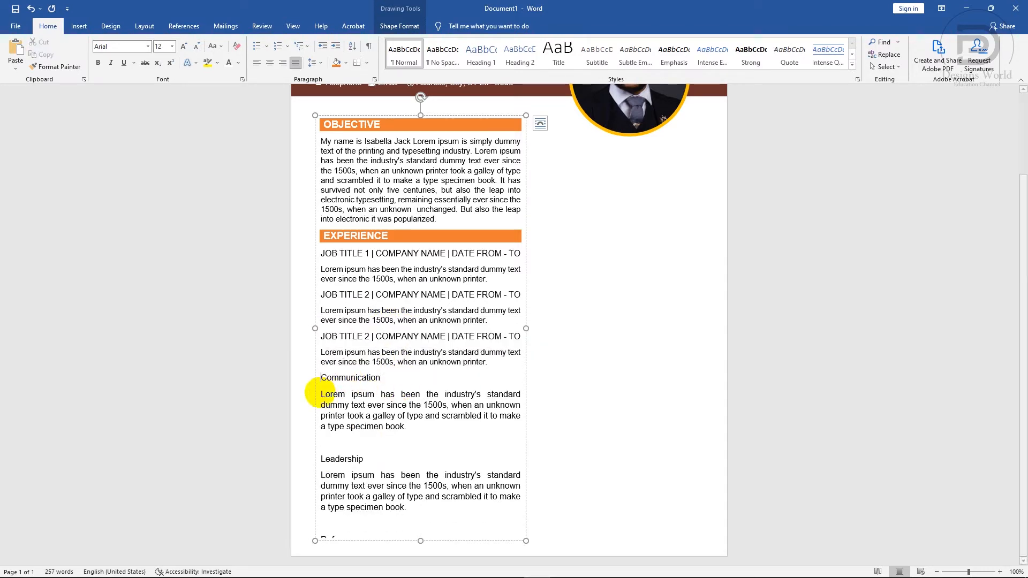
left_click_drag(384, 378, 323, 375)
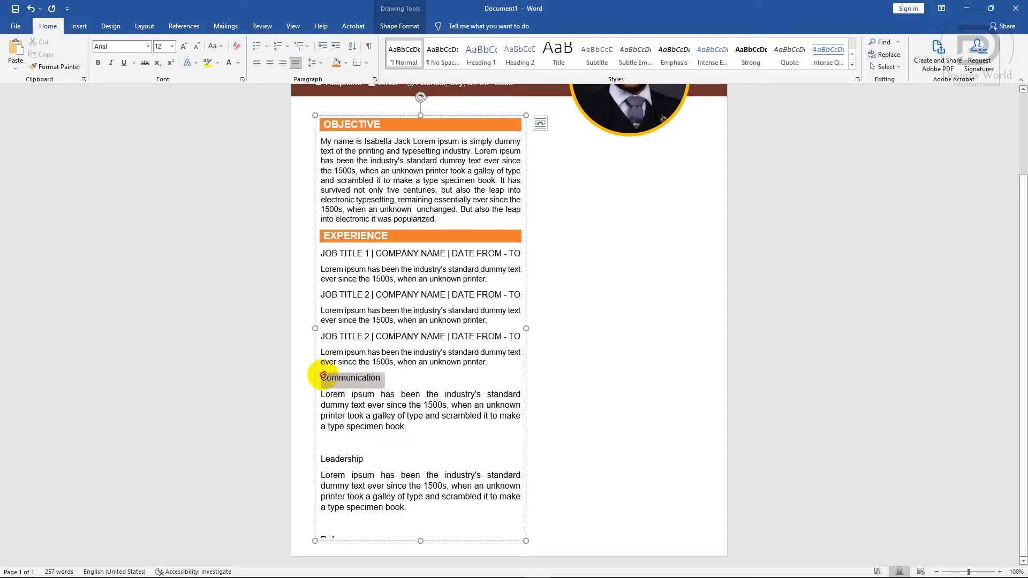
left_click(325, 358)
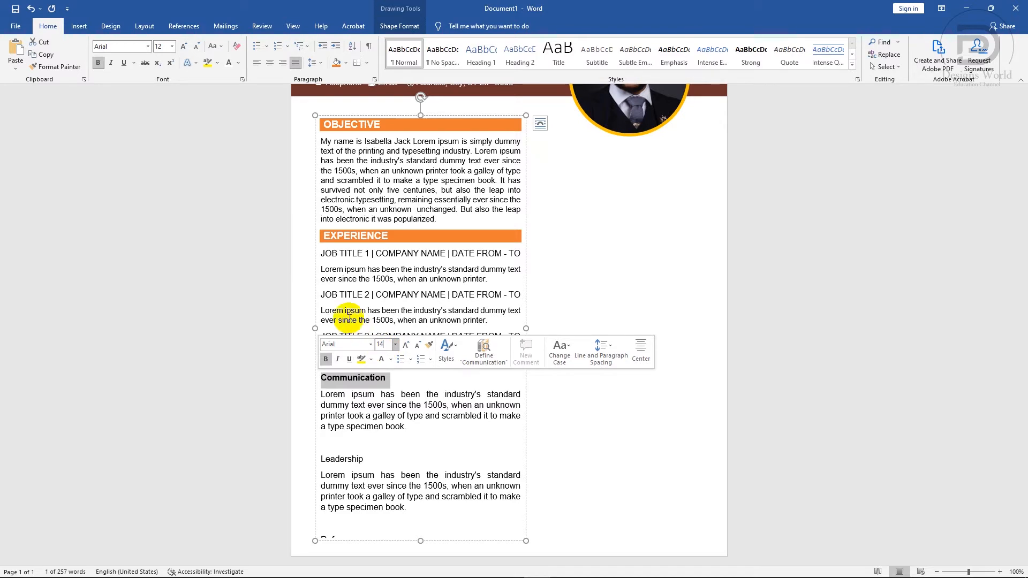
type("14")
key("Return")
Format the Communication heading in uppercase with orange paragraph shading, white text and a leading space.
left_click(224, 47)
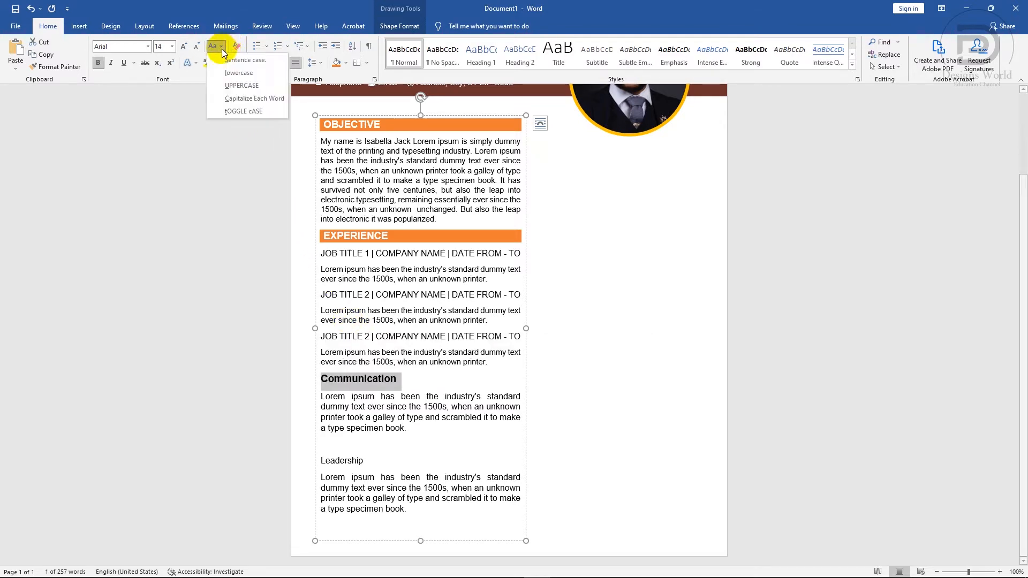
left_click(234, 87)
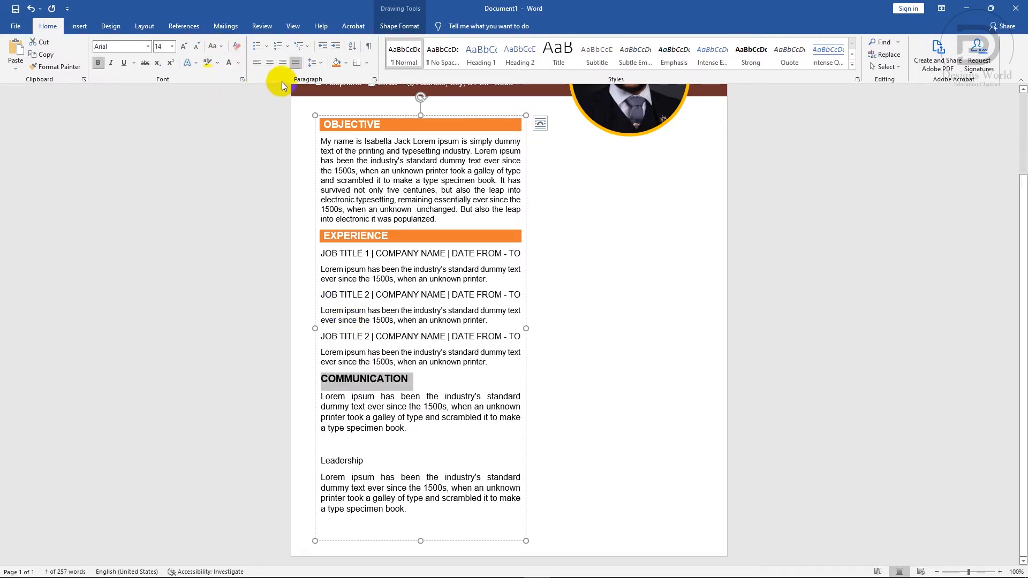
left_click(334, 67)
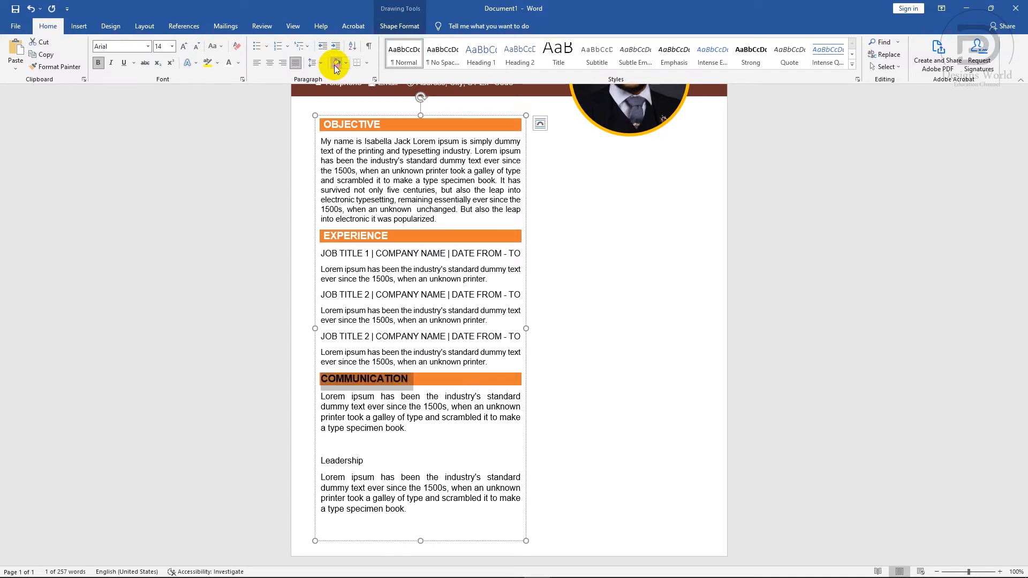
left_click(229, 66)
key("Left")
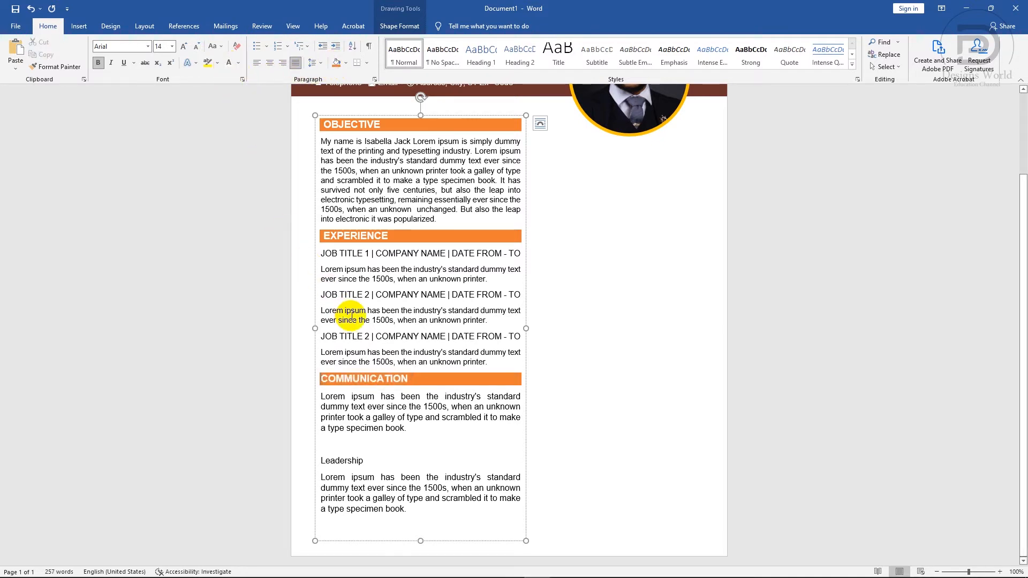
Remove the blank line above the Leadership heading and make the heading bold at size 14.
left_click(405, 428)
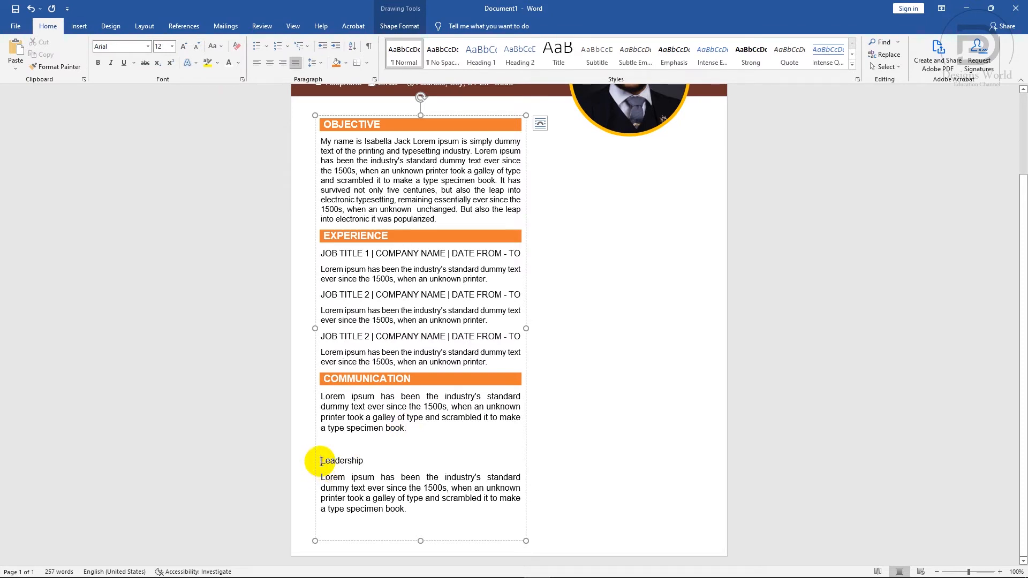
key("BackSpace")
left_click_drag(369, 444, 316, 448)
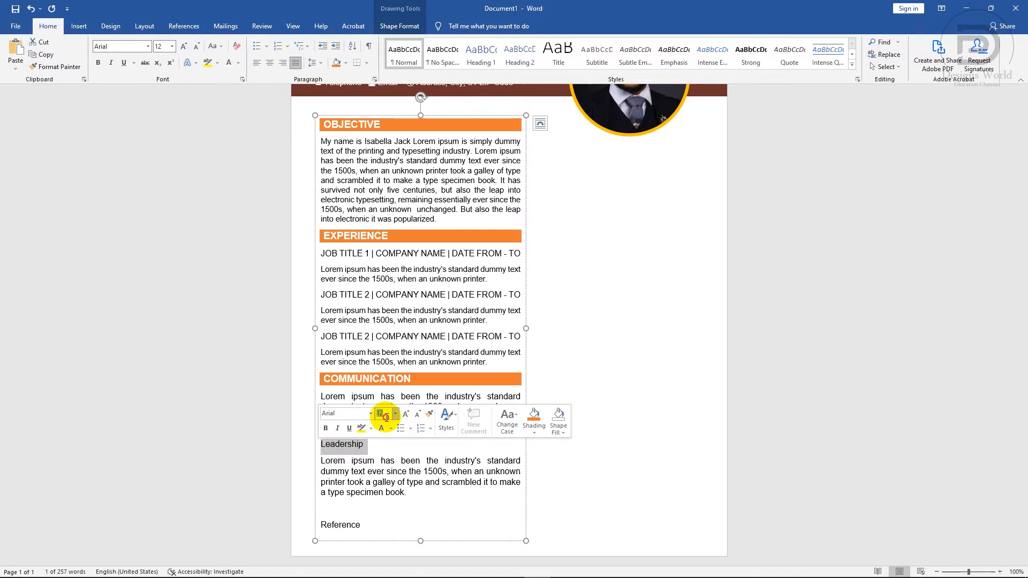
type("14")
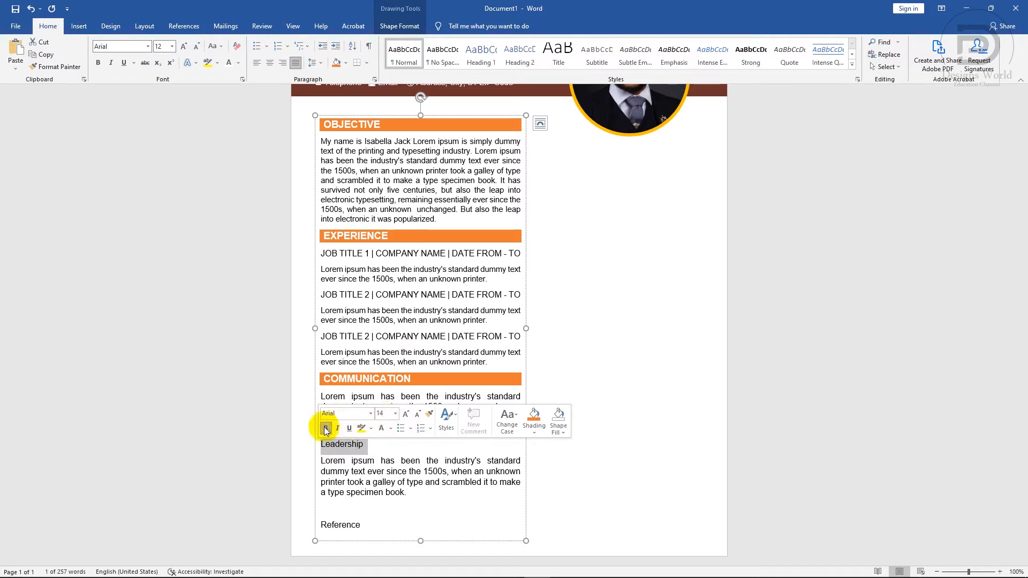
left_click(326, 430)
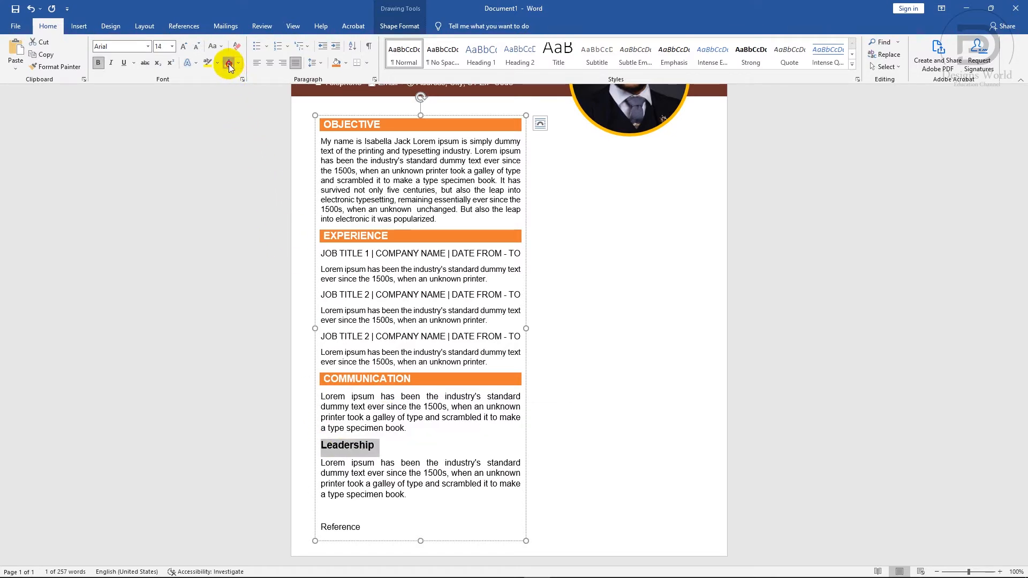
Give the Leadership heading orange paragraph shading, white text and a leading space.
left_click(333, 64)
left_click(341, 136)
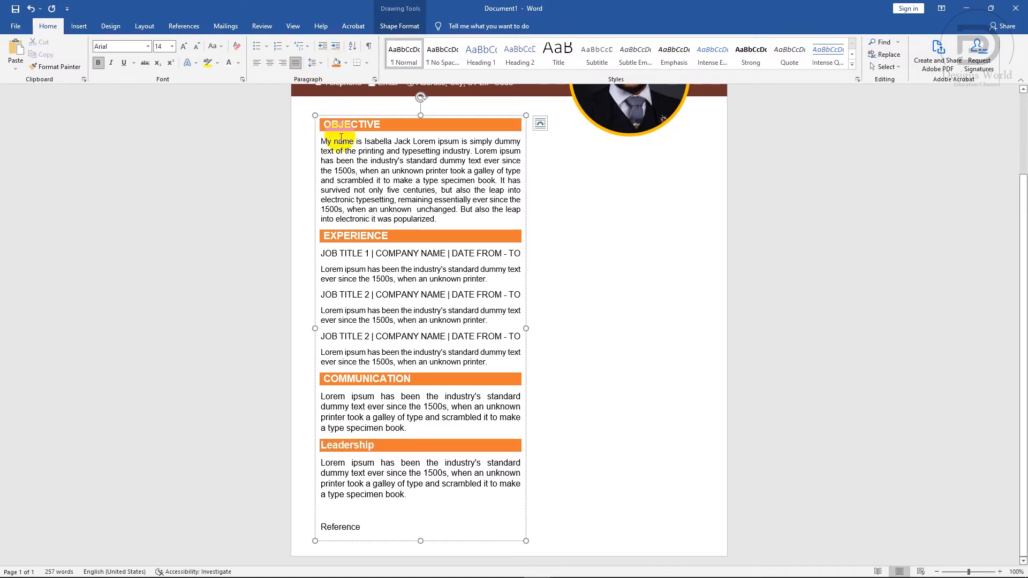
Set the description paragraph under the Communication heading to font size 11.
left_click_drag(408, 429, 305, 401)
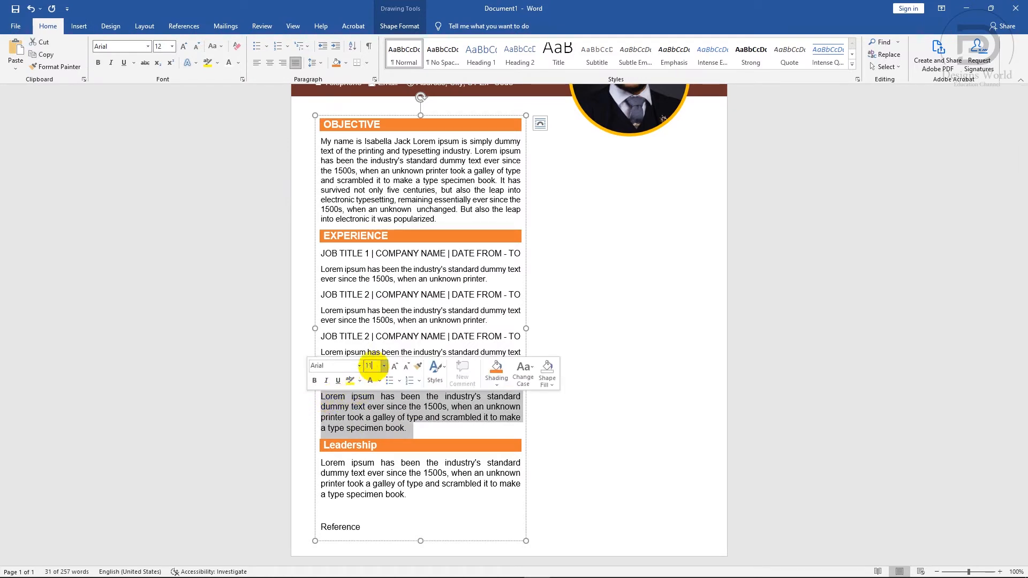
left_click(373, 366)
type("11")
key("Return")
left_click(402, 415)
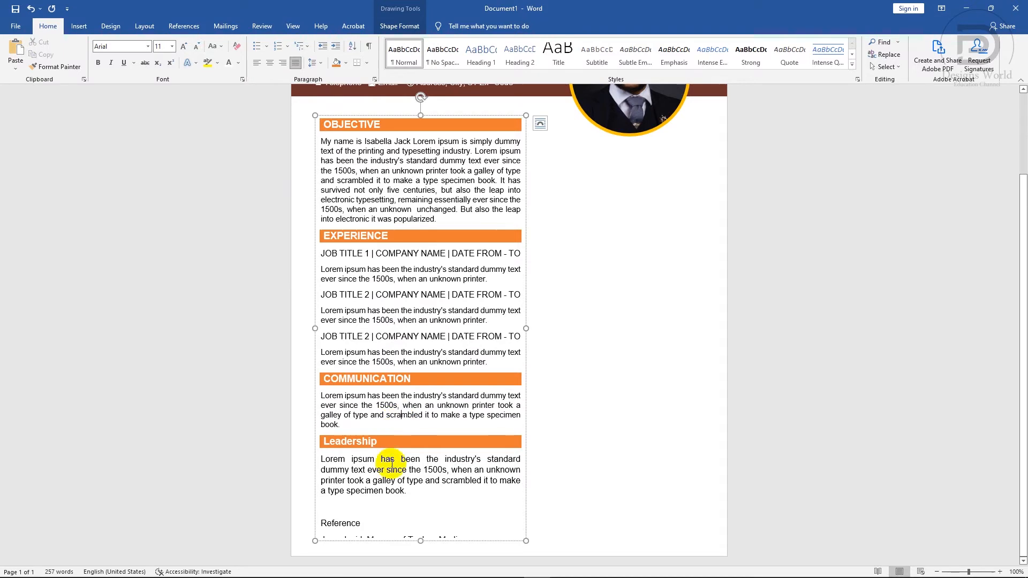
Remove the blank line above the Reference heading and set the Leadership description to font size 11.
left_click(321, 522)
key("BackSpace")
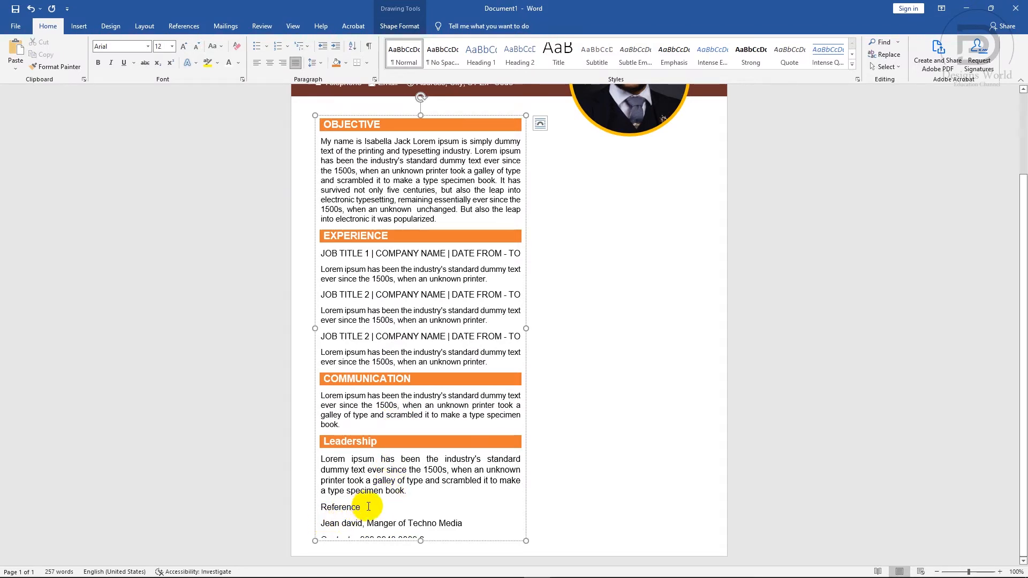
left_click_drag(409, 491, 320, 459)
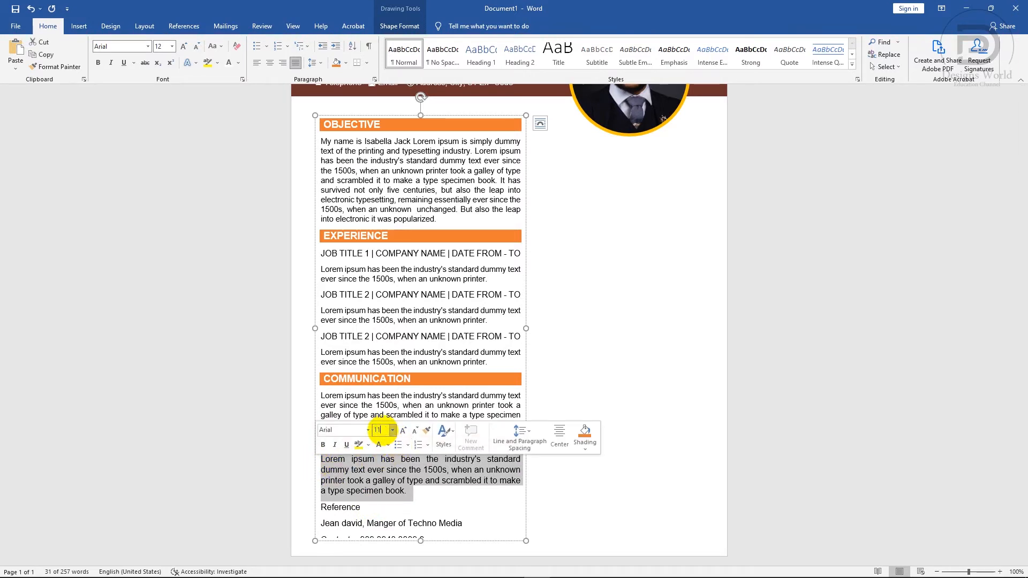
key("Return")
left_click(386, 482)
Make the Reference heading bold at size 14.
left_click_drag(361, 503, 320, 504)
left_click(326, 484)
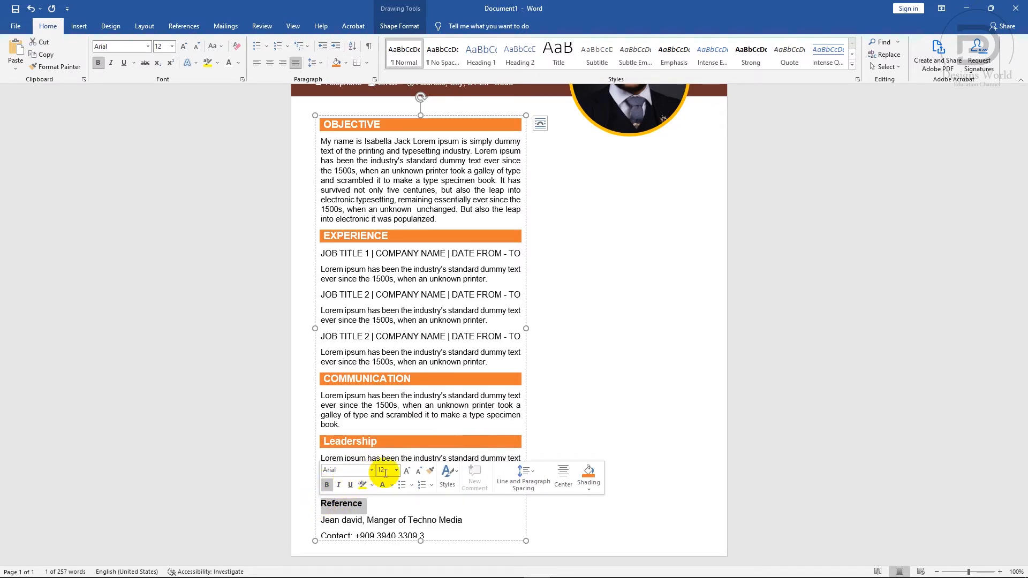
key("Return")
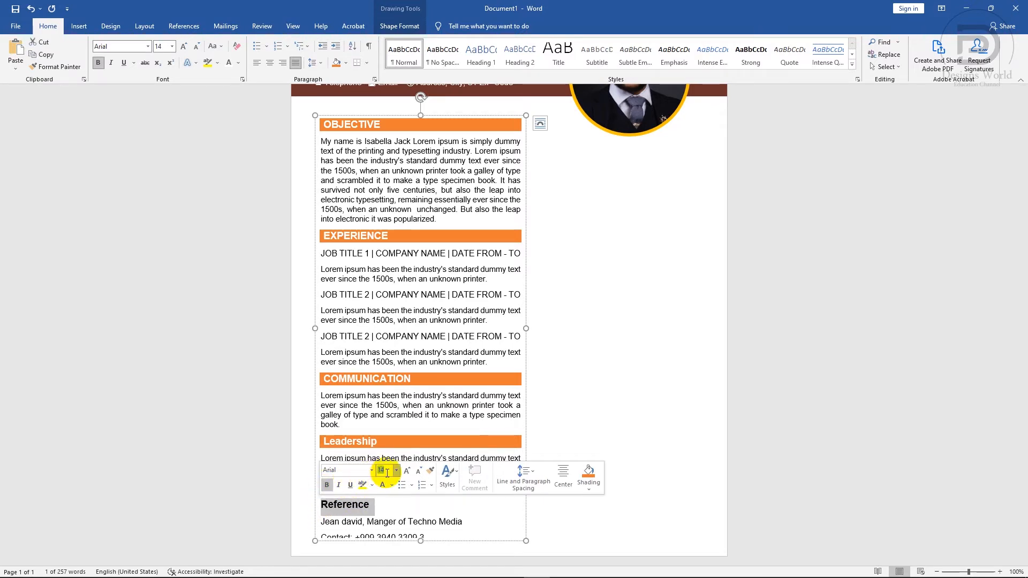
Format the Reference heading in uppercase with white text, orange paragraph shading and a leading space.
left_click(220, 49)
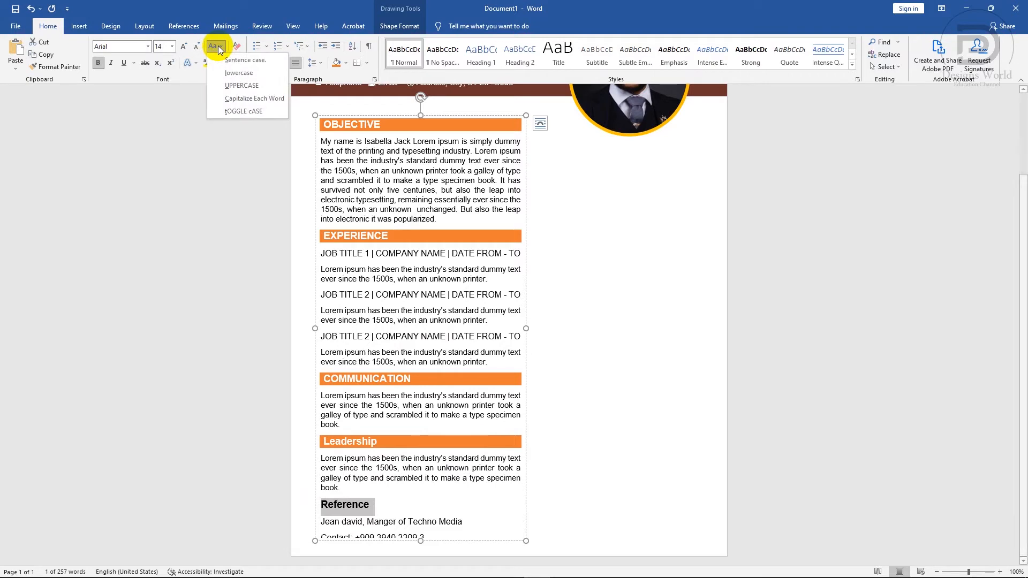
left_click(232, 83)
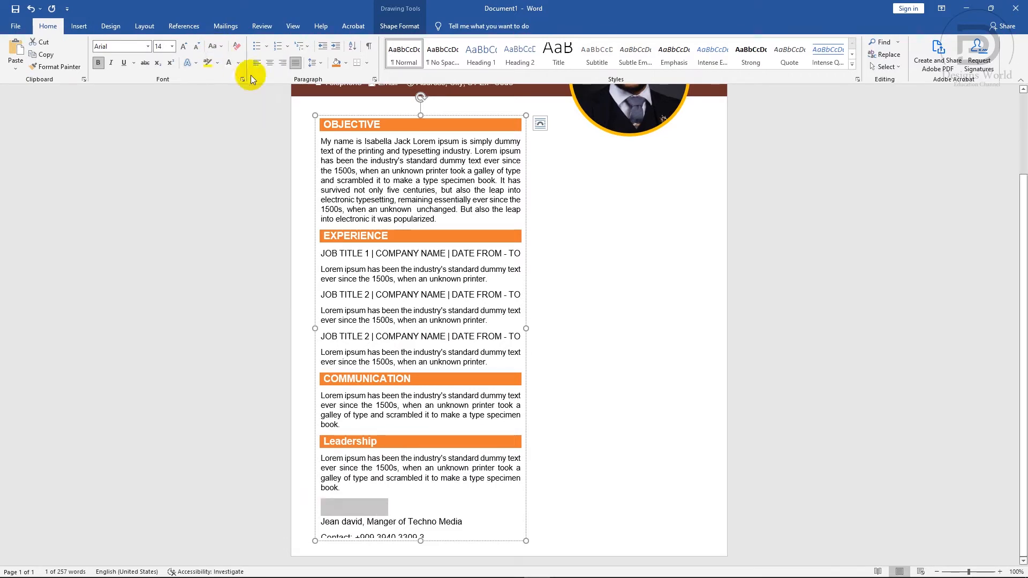
left_click(334, 64)
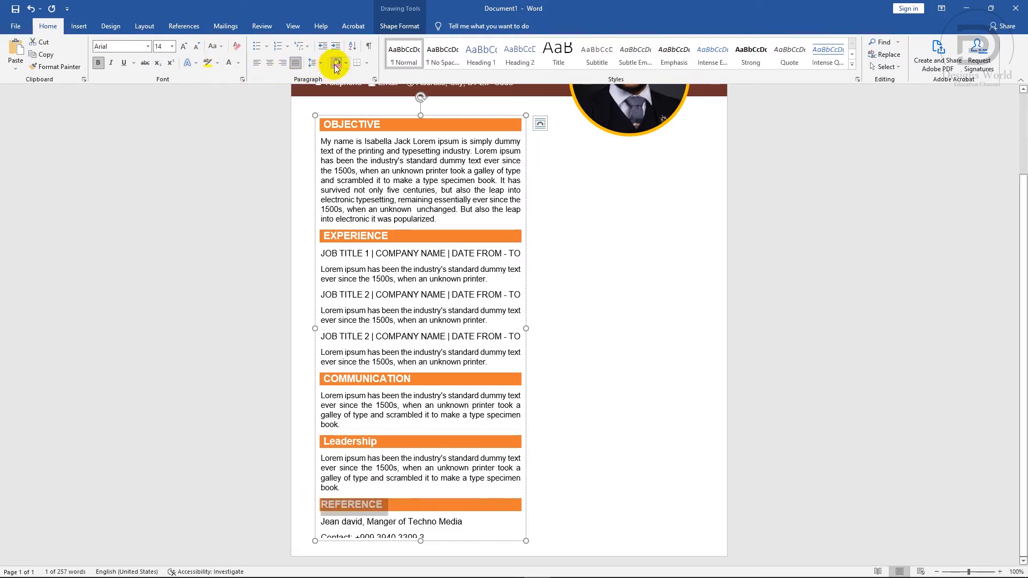
left_click(356, 171)
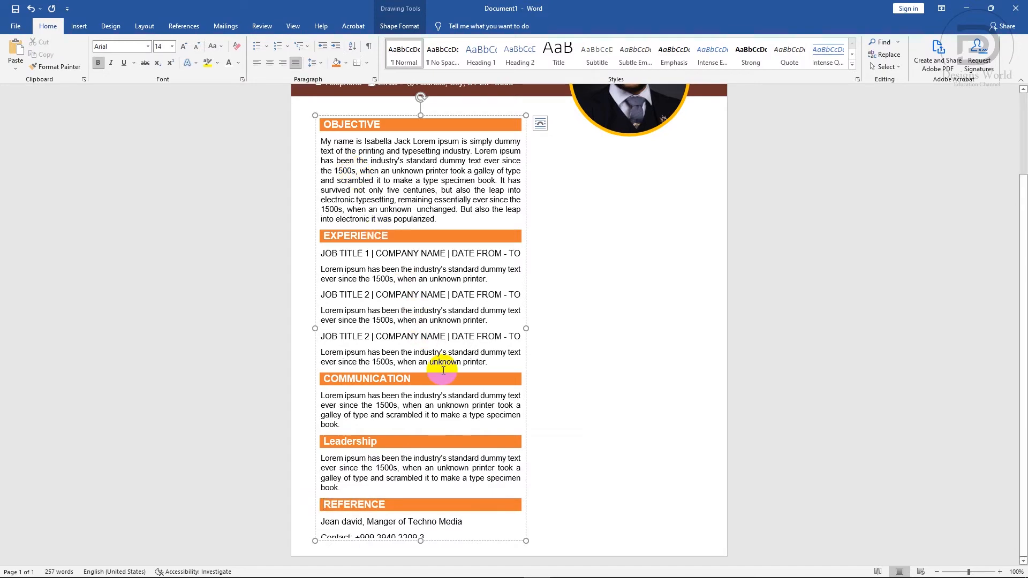
Remove the space after paragraph for the two contact lines under the Reference heading.
scroll(429, 364, "down", 1, "ctrl")
left_click(426, 513)
left_click_drag(428, 542, 340, 528)
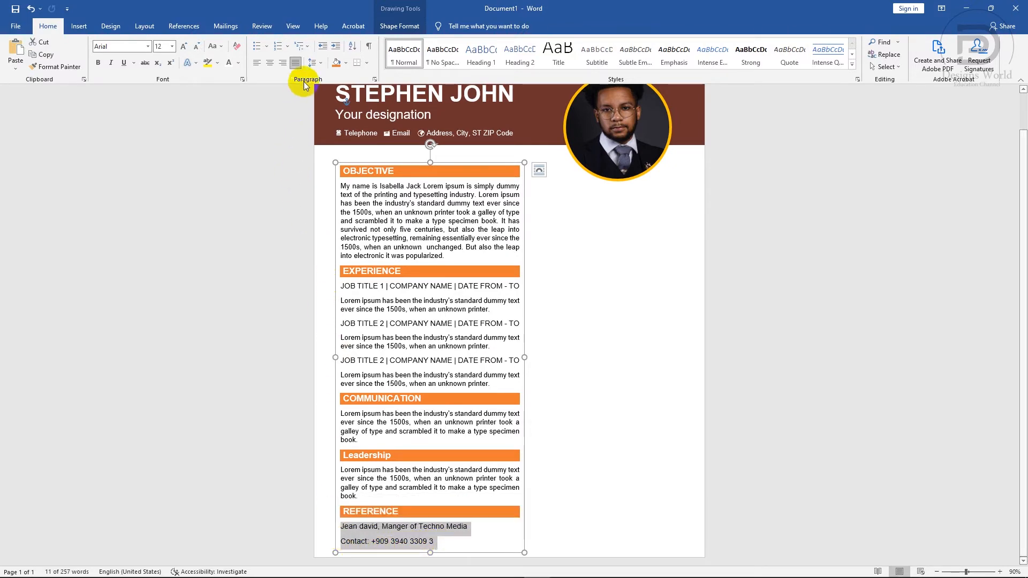
left_click(311, 63)
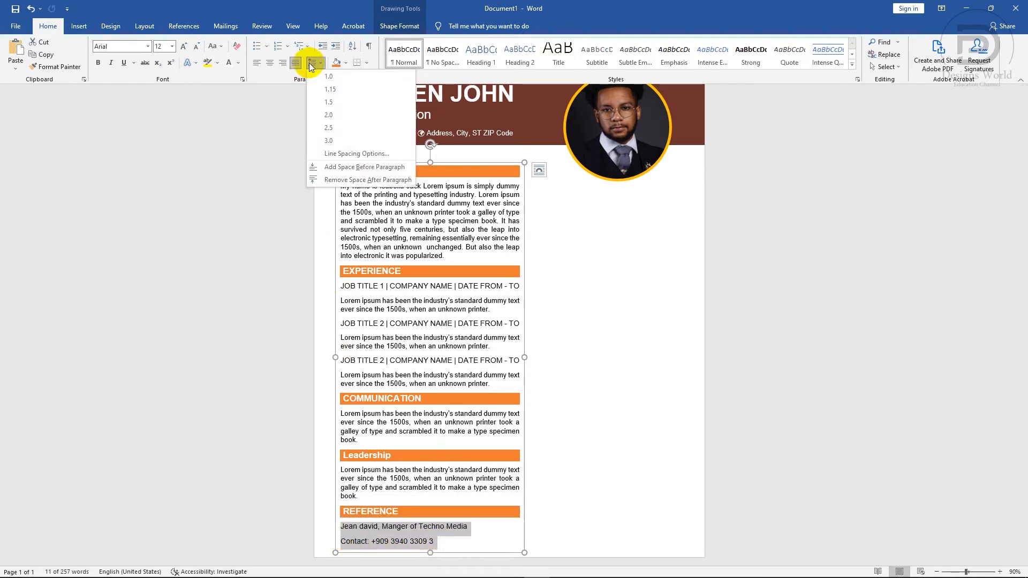
left_click(337, 179)
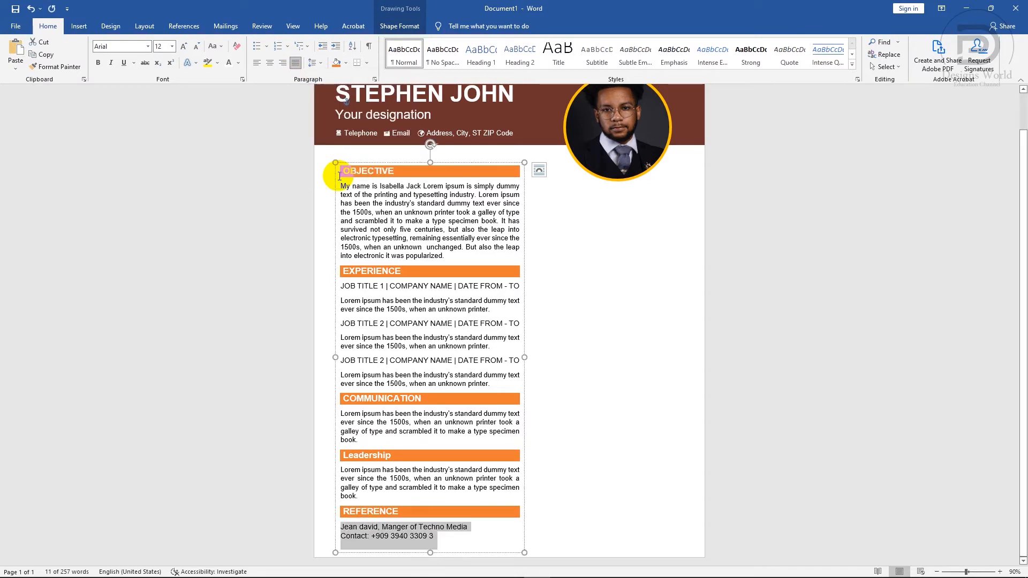
left_click(450, 535)
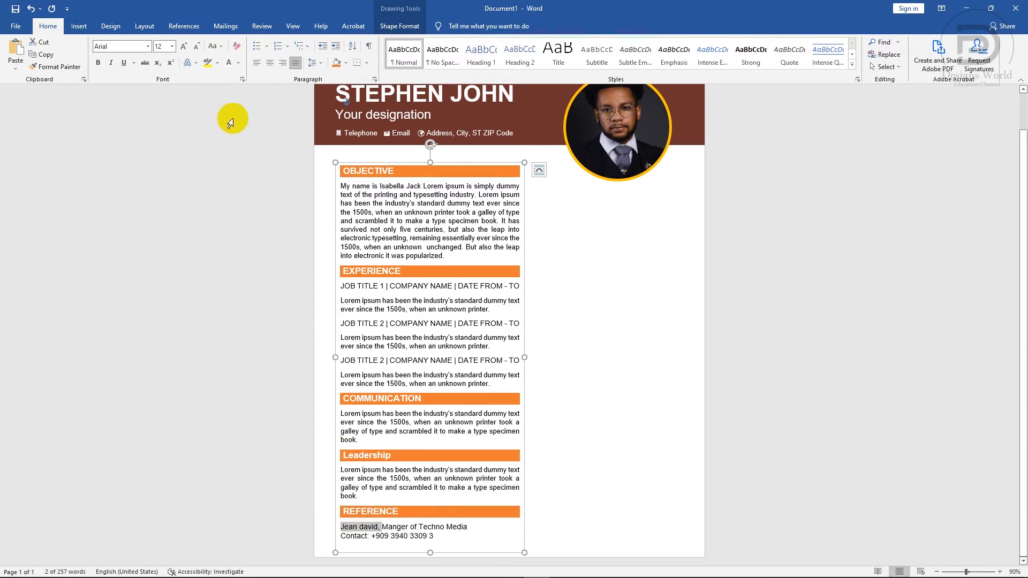
Change the referee's name under the Reference heading to uppercase.
left_click(219, 46)
left_click(238, 85)
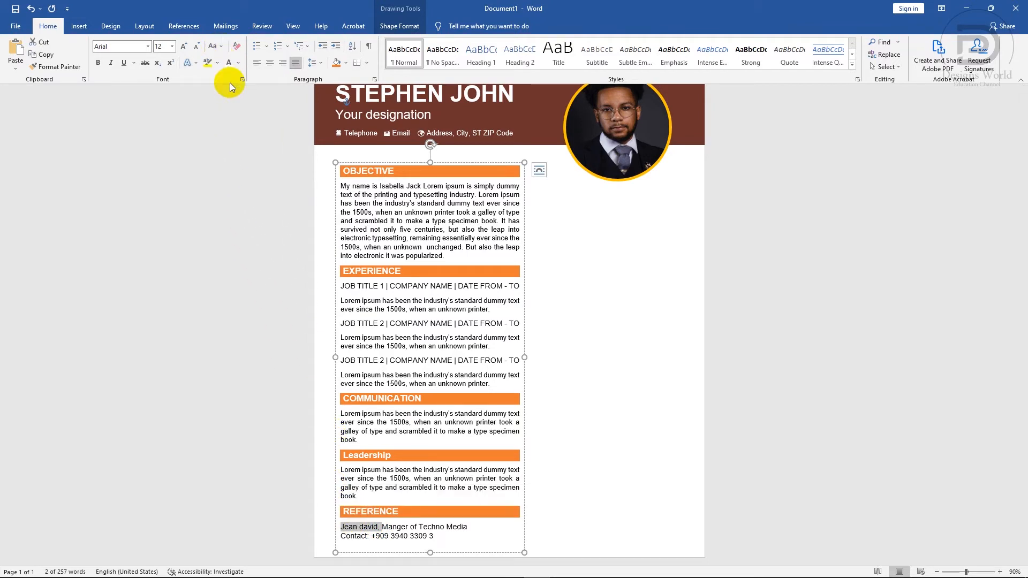
left_click(430, 536)
Shorten the content text box at its lower edge to fit the text and nudge it up slightly toward the header band.
left_click_drag(430, 552, 431, 550)
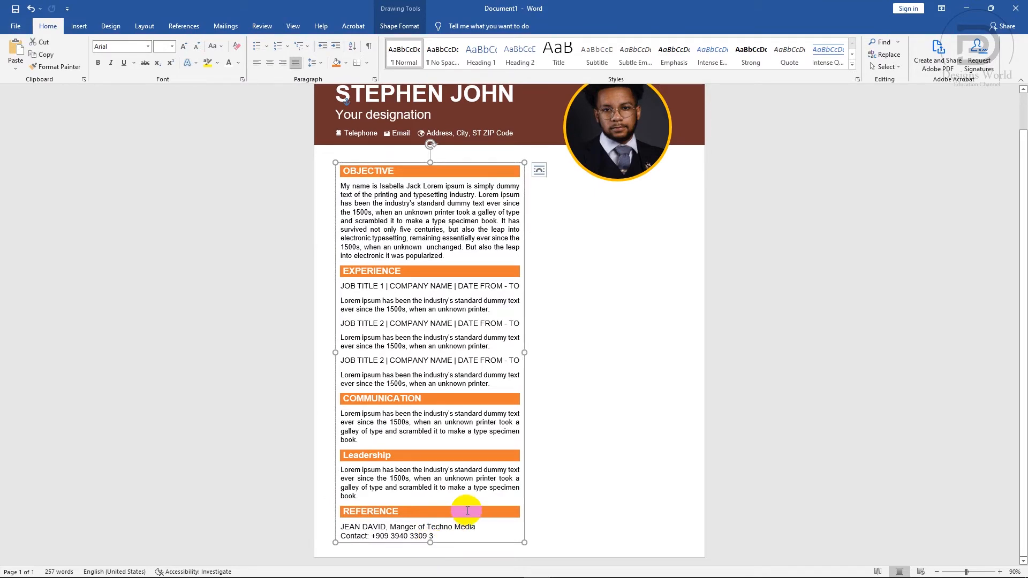
scroll(471, 508, "down", 2, "ctrl")
key("Up")
key("Up")
key("Up")
key("Up")
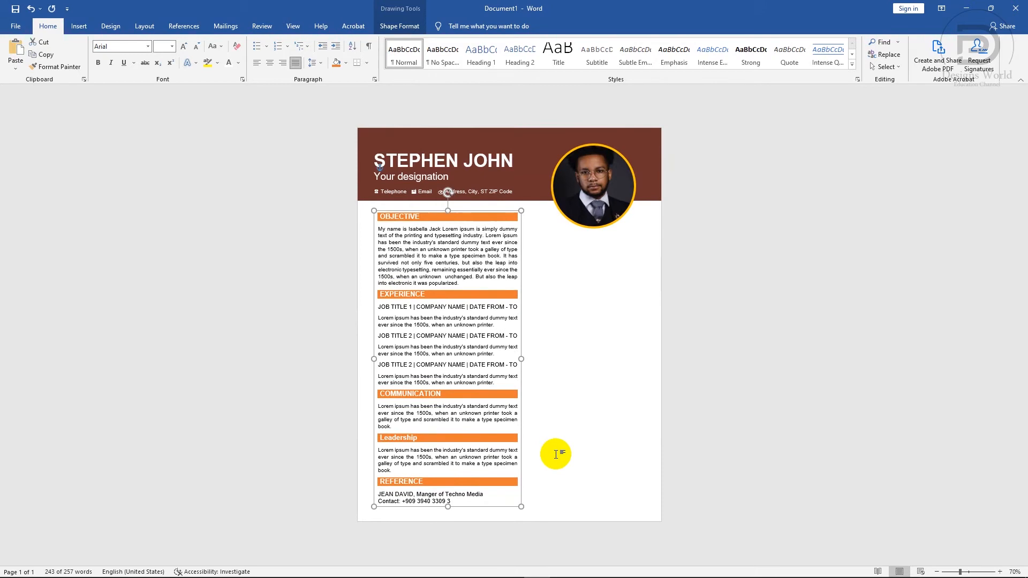
key("Up")
key("Up")
key("Up")
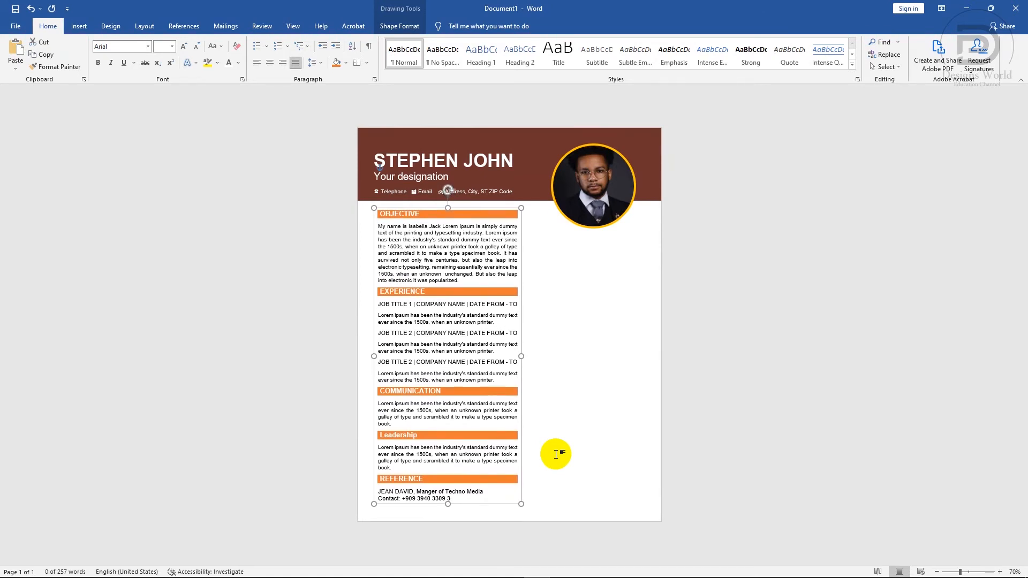
left_click(571, 446)
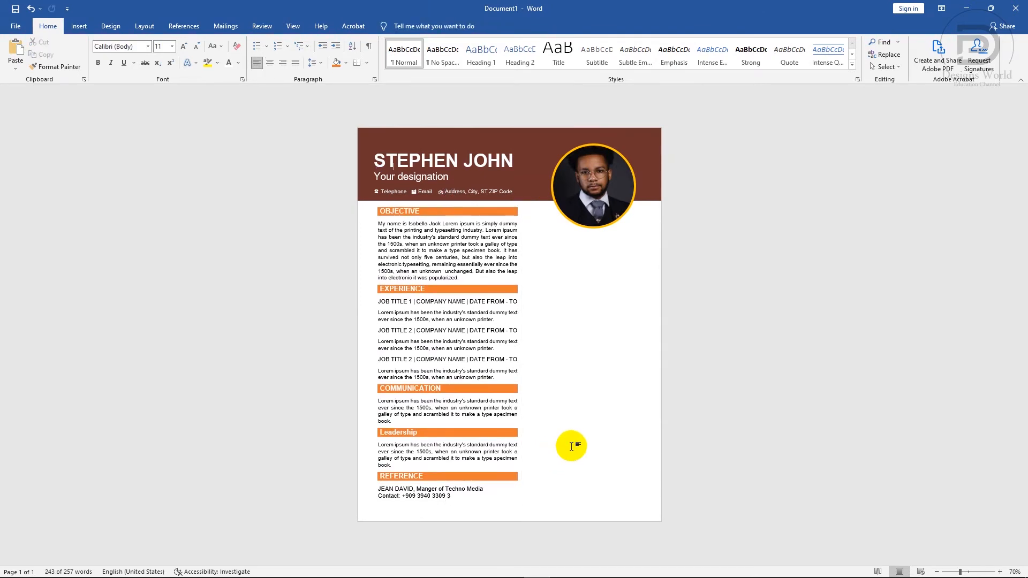
Change the Leadership heading to uppercase.
scroll(571, 444, "up", 1, "ctrl")
left_click_drag(408, 451, 363, 453)
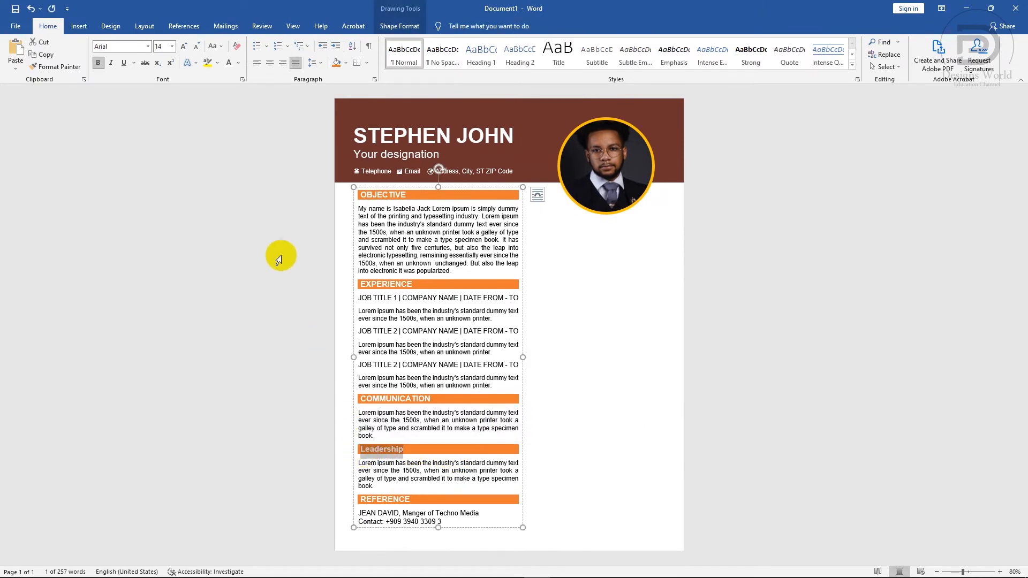
left_click(216, 50)
left_click(225, 85)
left_click(593, 464)
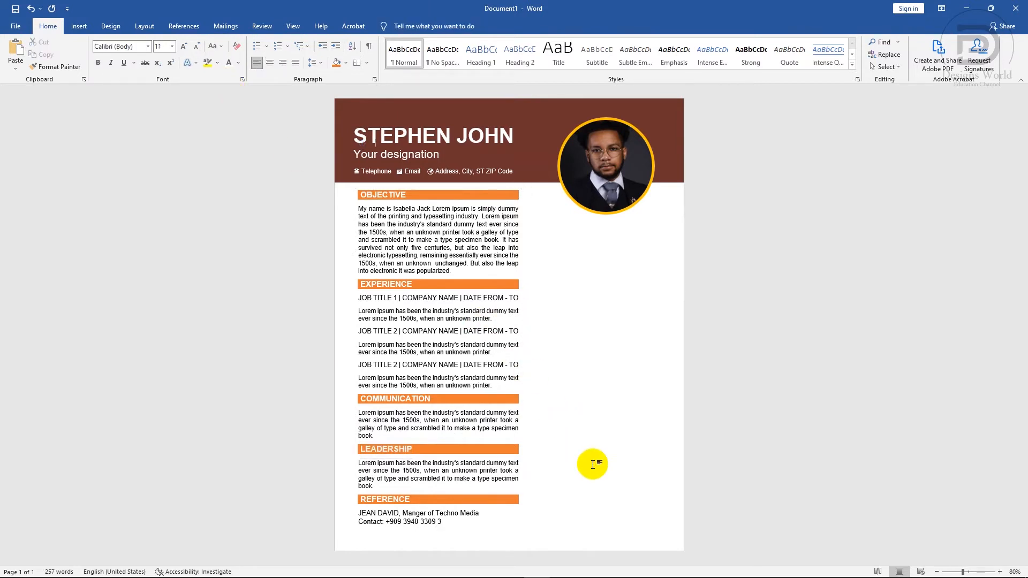
Draw a text box about 7.6" high and 3.12" wide below the photo, beside the existing content column.
left_click(80, 26)
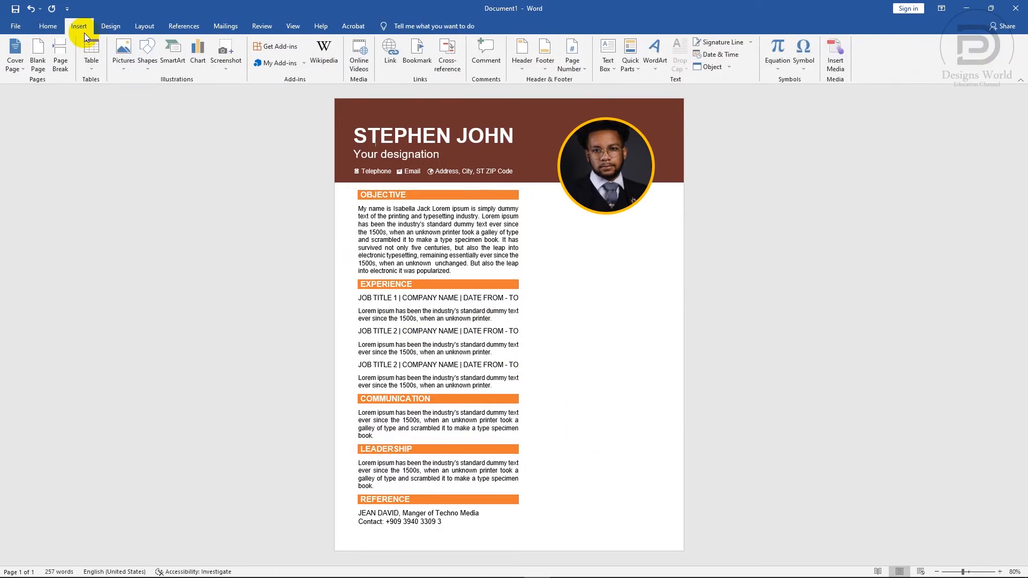
left_click(608, 68)
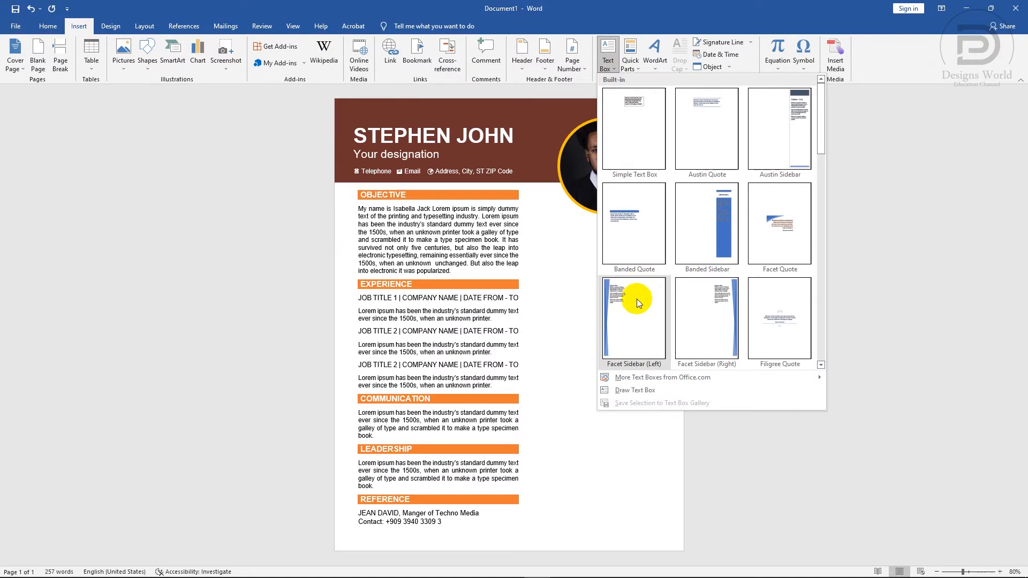
left_click(630, 390)
mouse_move(538, 215)
left_mouse_down()
mouse_move(637, 409)
mouse_move(666, 528)
left_mouse_up()
Copy the Education through Awards text from the resume content file in Notepad and paste it into the new text box in Word.
mouse_move(538, 568)
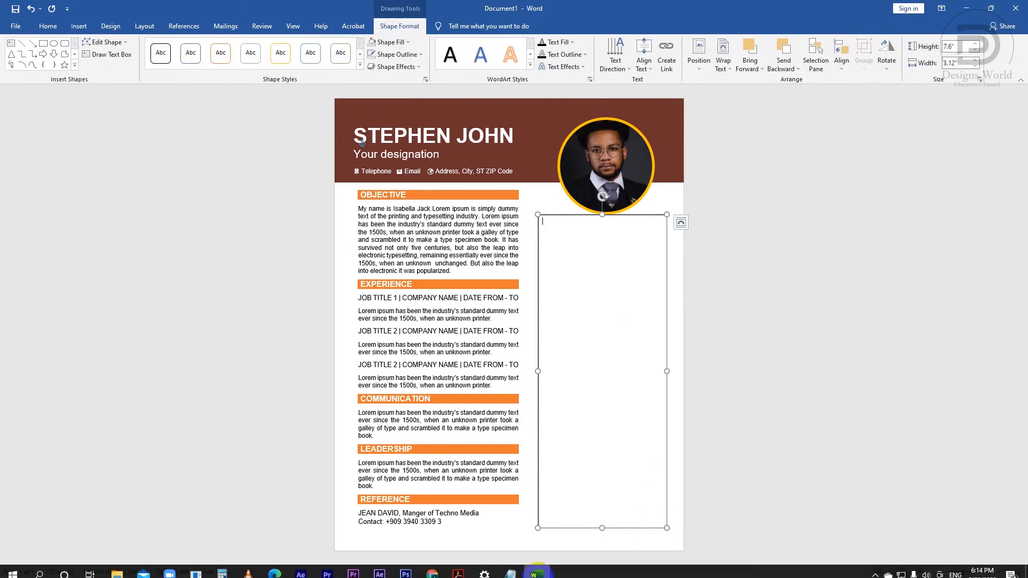
left_click(518, 569)
scroll(298, 59, "down", 9)
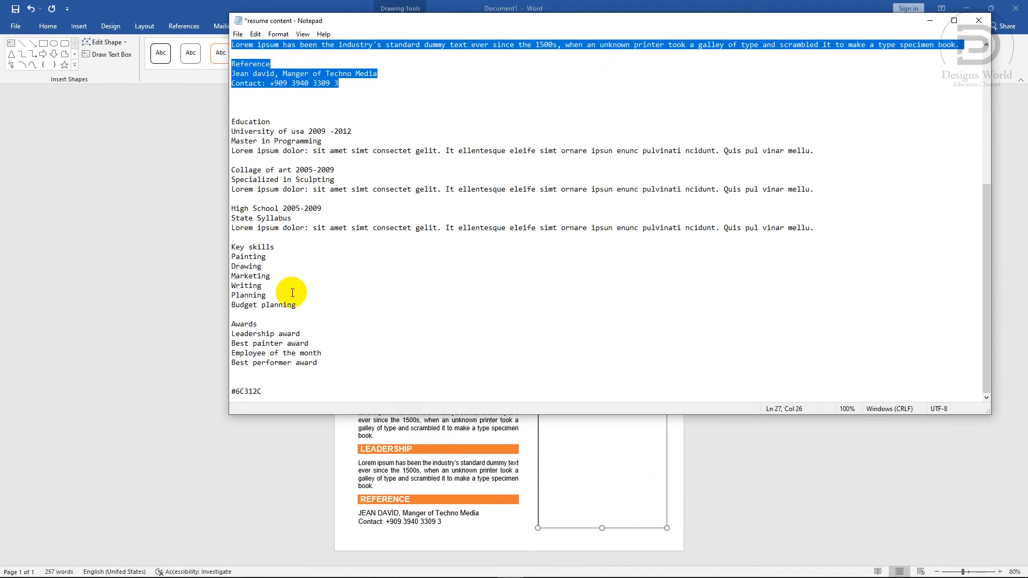
left_click_drag(232, 124, 353, 370)
key("ctrl+c")
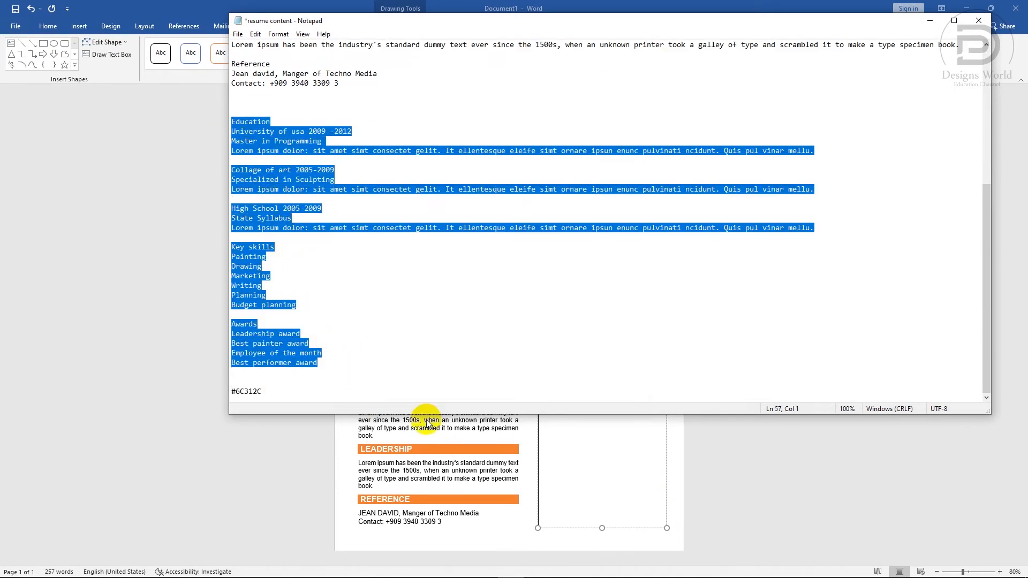
left_click(554, 439)
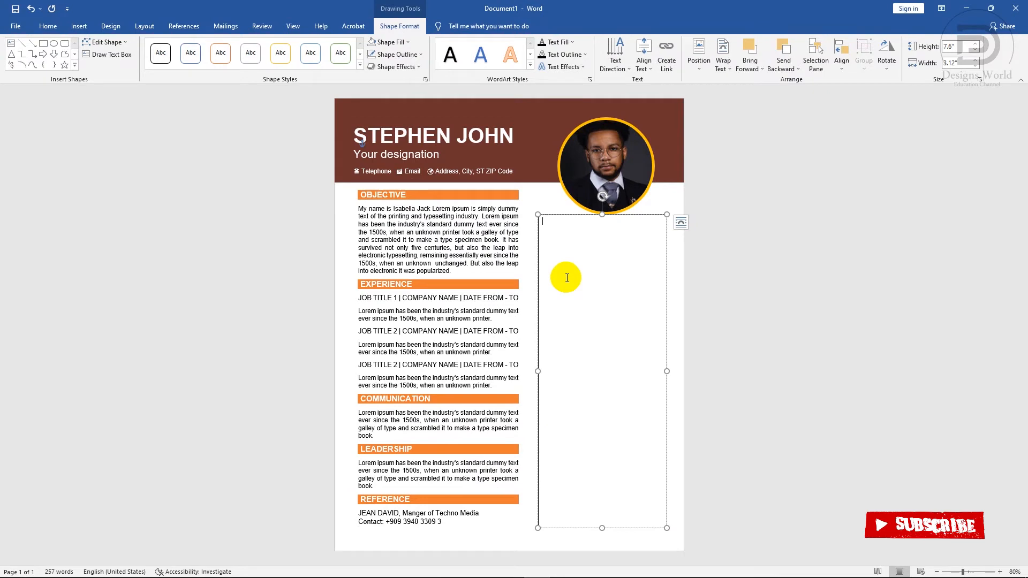
key("ctrl+v")
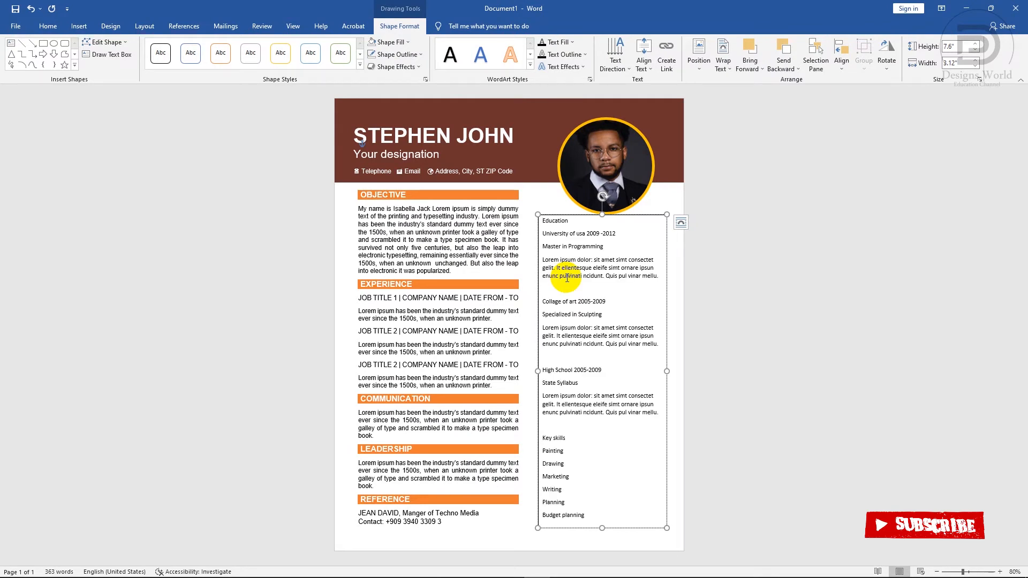
Set all text in the new text box to Arial size 12 and remove the space after its paragraphs.
key("ctrl+a")
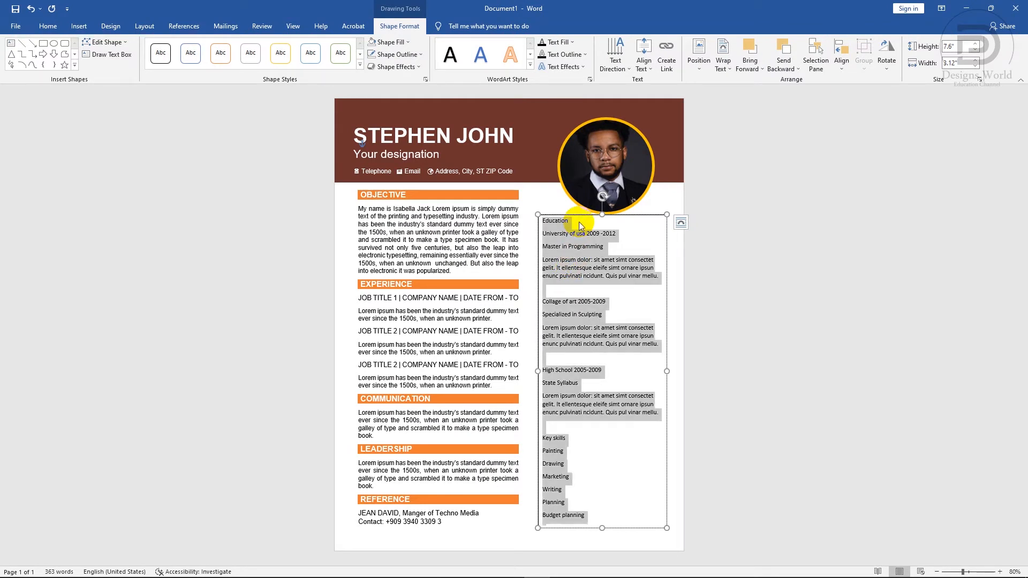
left_click(47, 26)
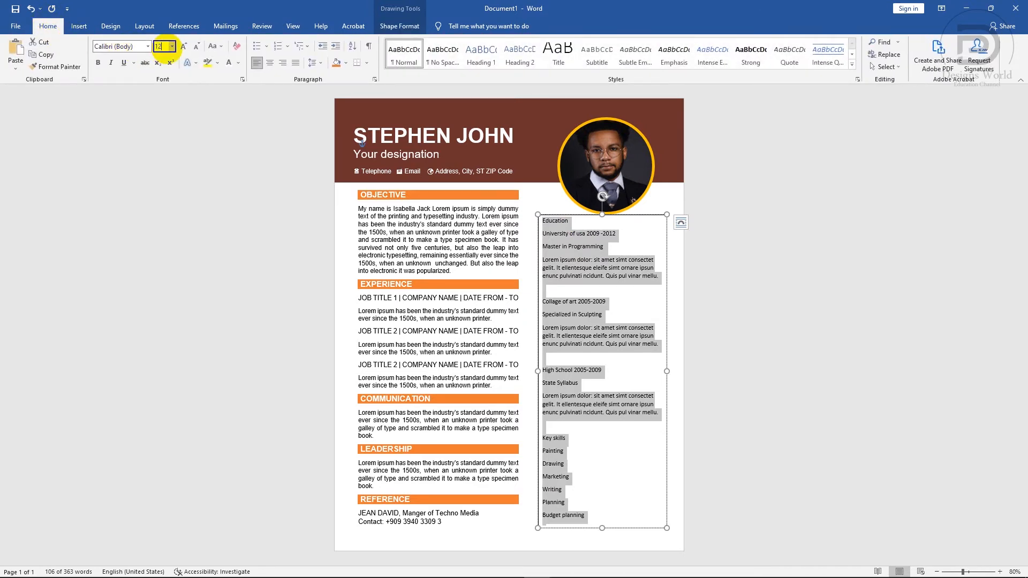
key("Return")
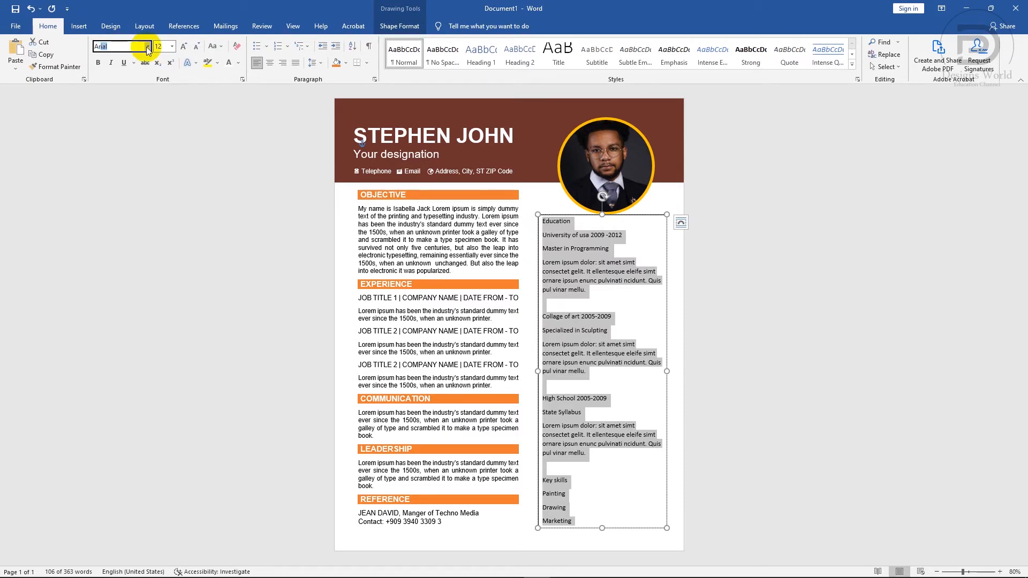
key("Return")
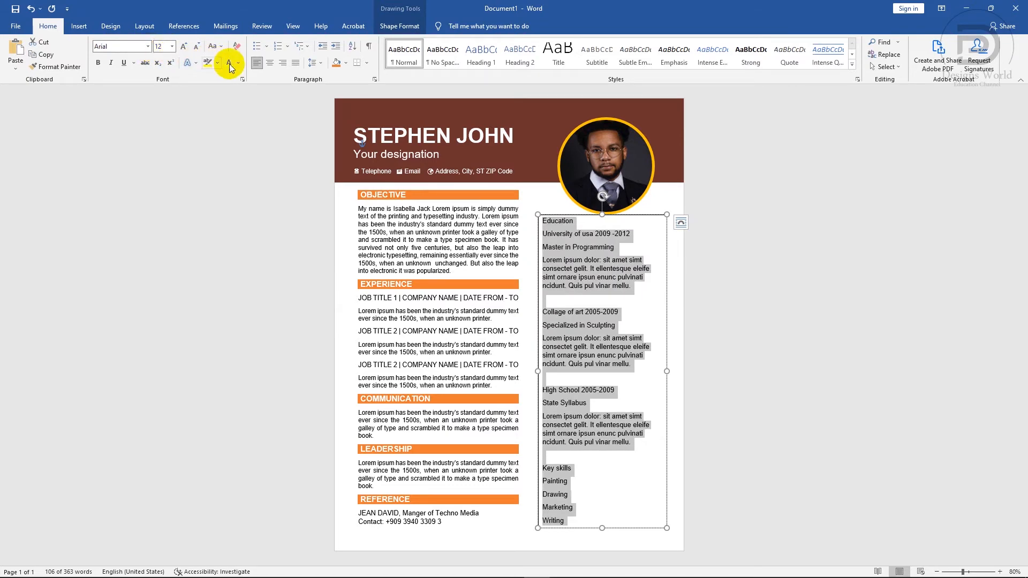
left_click(312, 64)
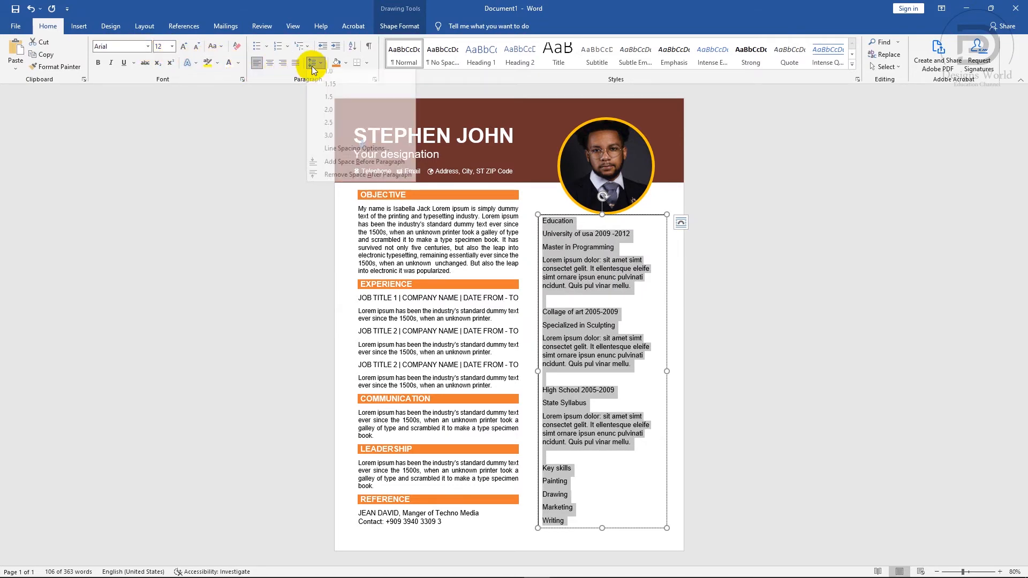
left_click(341, 174)
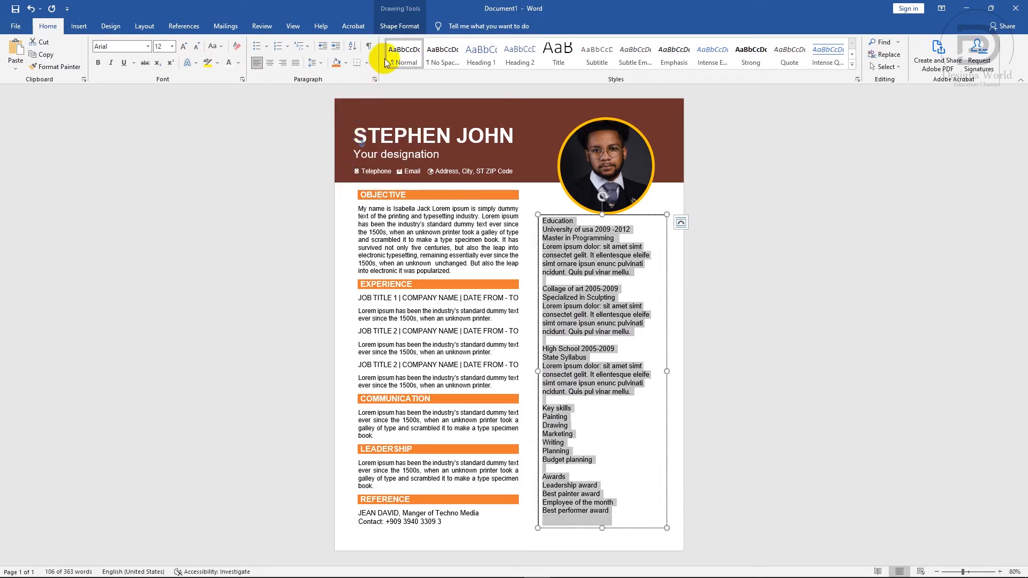
Remove the fill and the outline from the text box containing the Education, Key skills and Awards text.
left_click(388, 30)
left_click(383, 42)
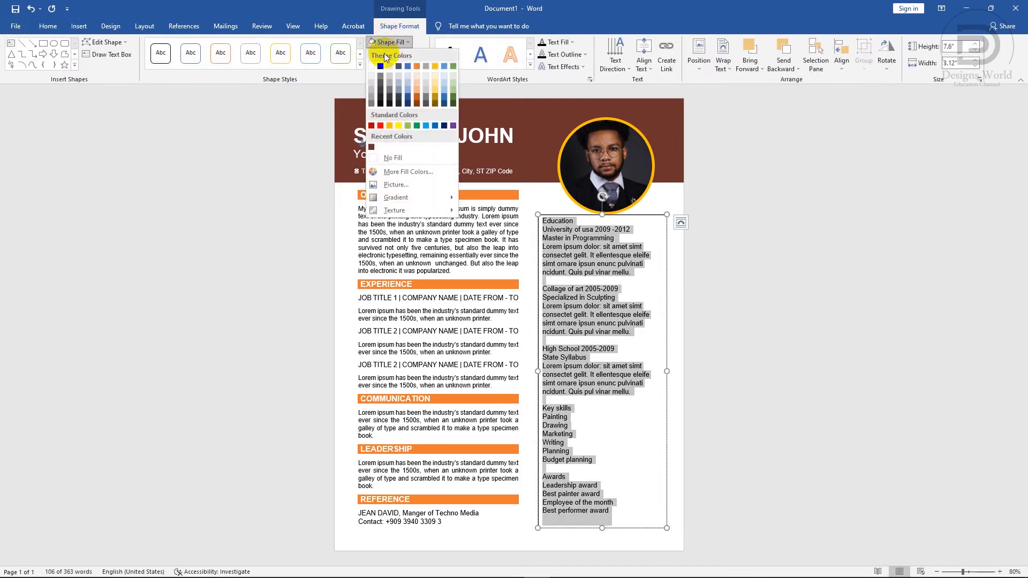
left_click(398, 157)
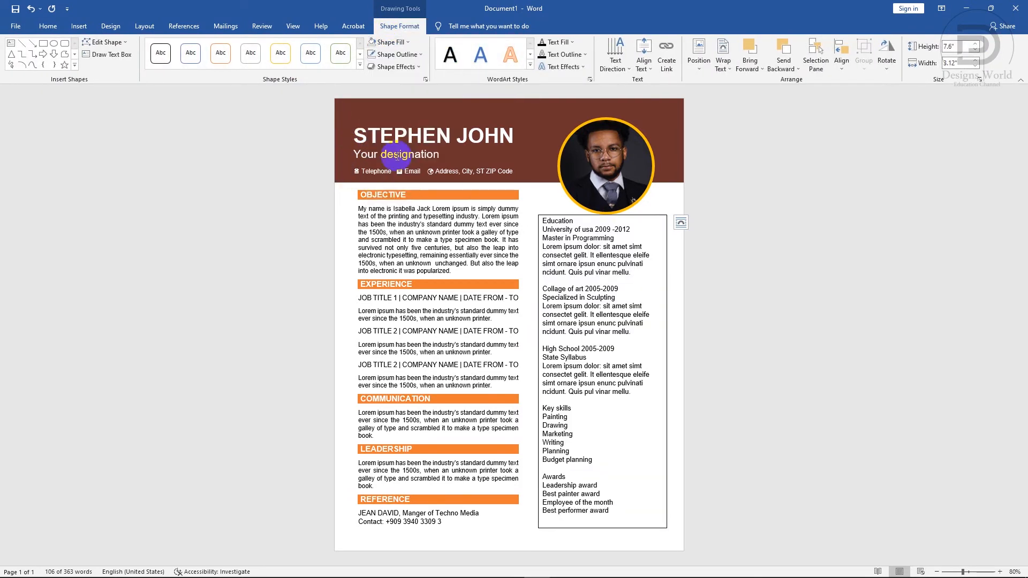
left_click(389, 55)
left_click(401, 172)
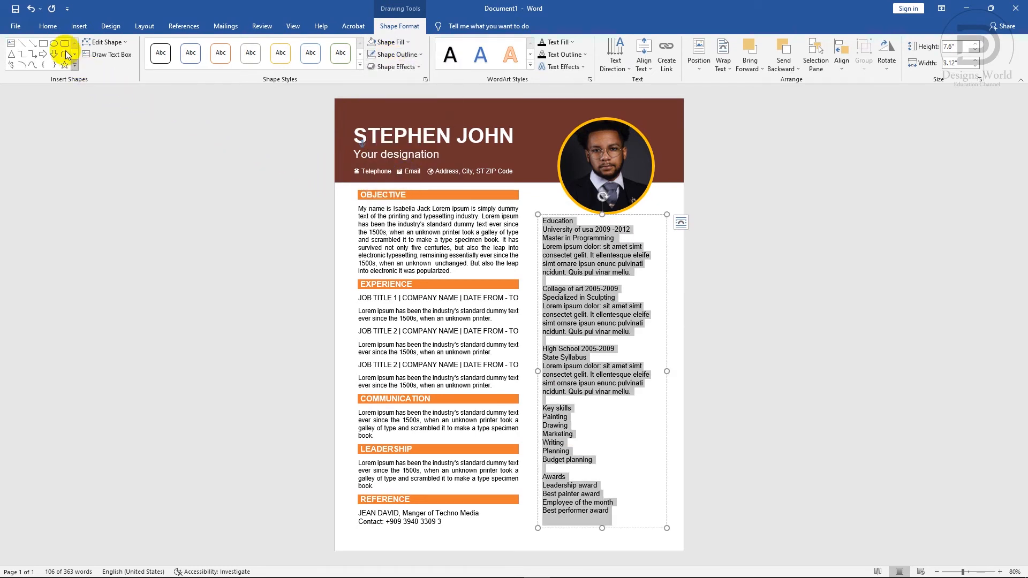
Justify all text in the text box below the photo.
left_click(48, 28)
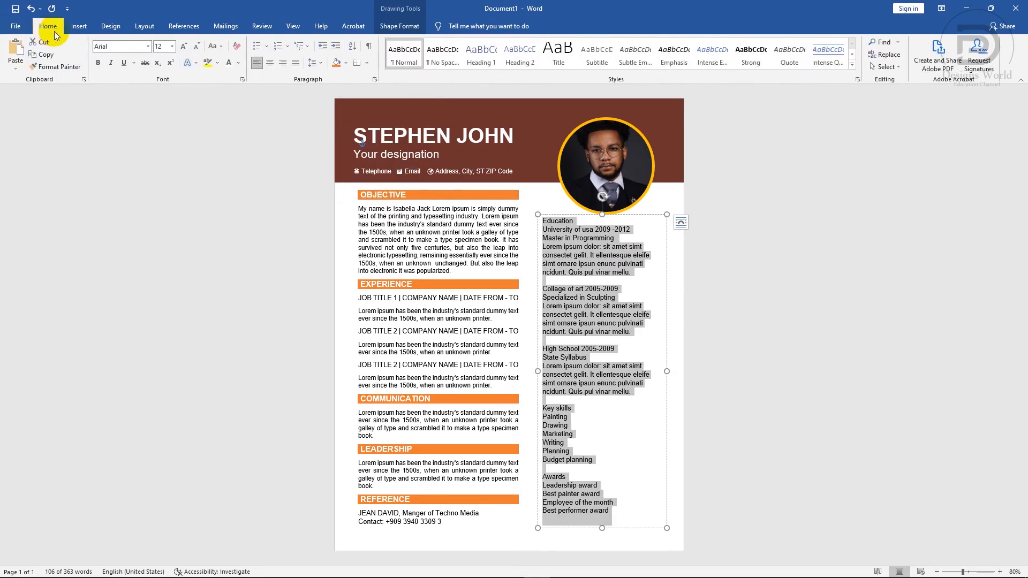
left_click(295, 63)
left_click(610, 281)
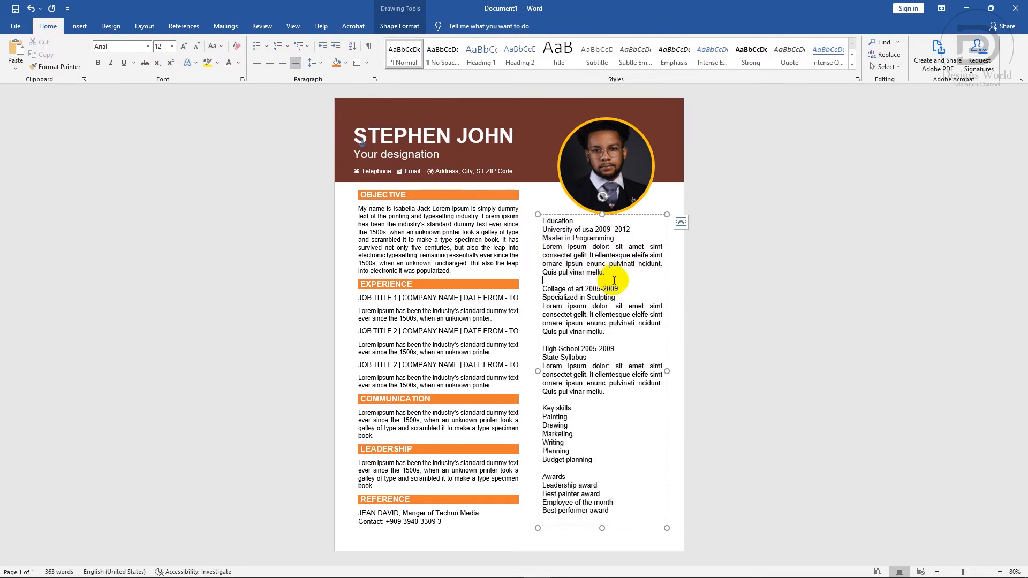
Format the Education heading as bold, size 14, uppercase white text with orange paragraph shading.
scroll(615, 280, "up", 2, "ctrl")
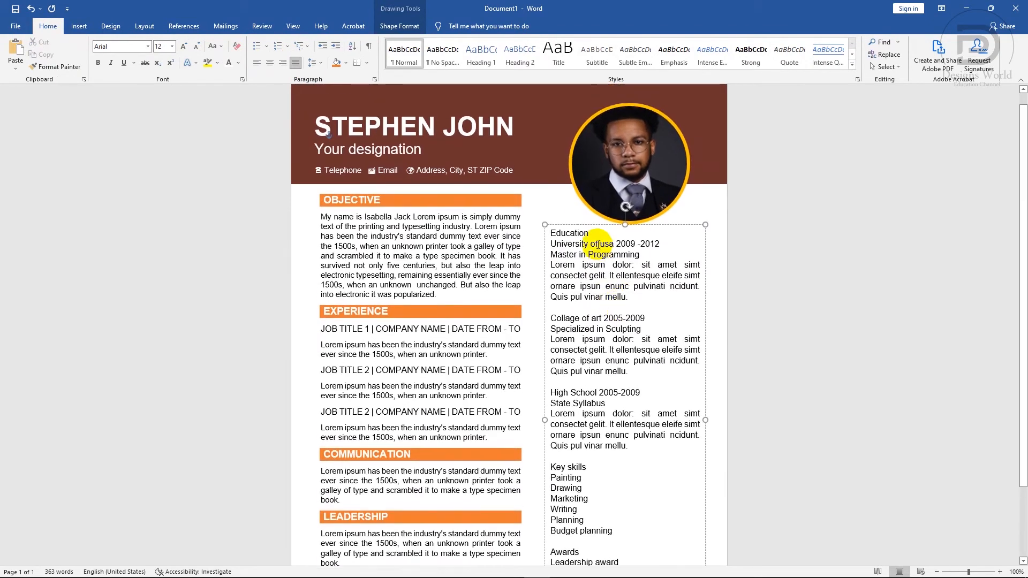
left_click_drag(589, 233, 553, 234)
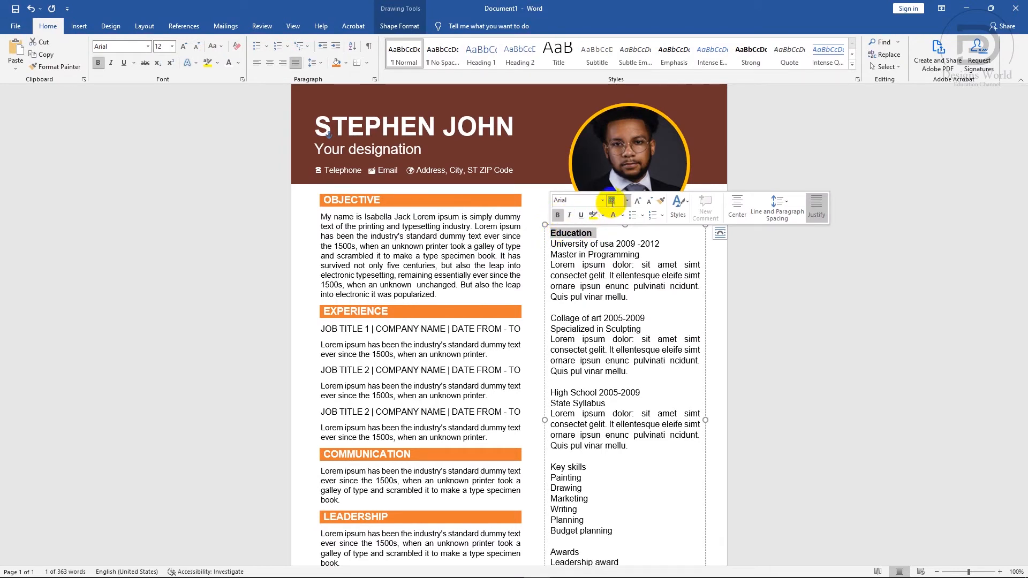
left_click(612, 201)
type("14")
key("Return")
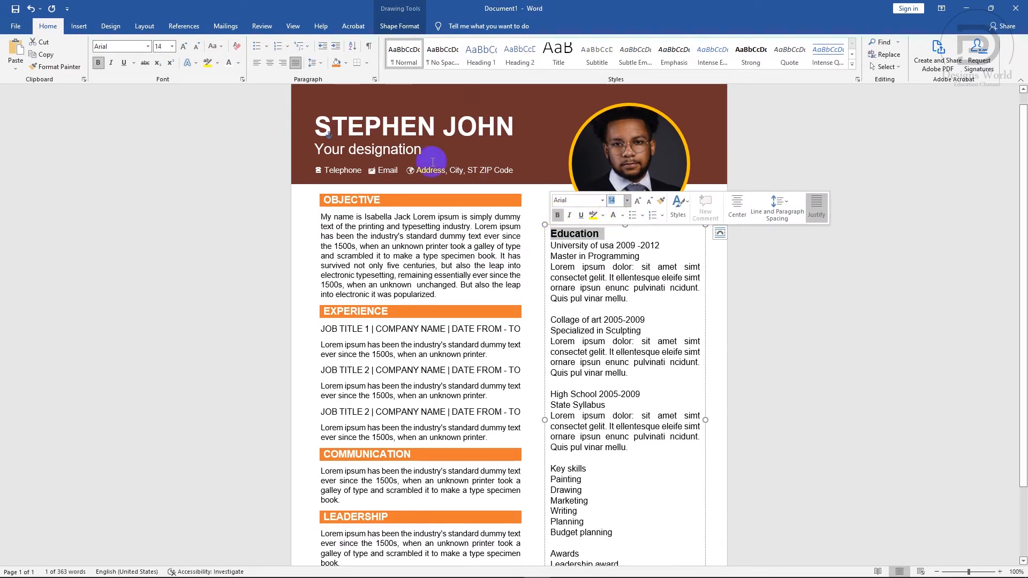
left_click(218, 52)
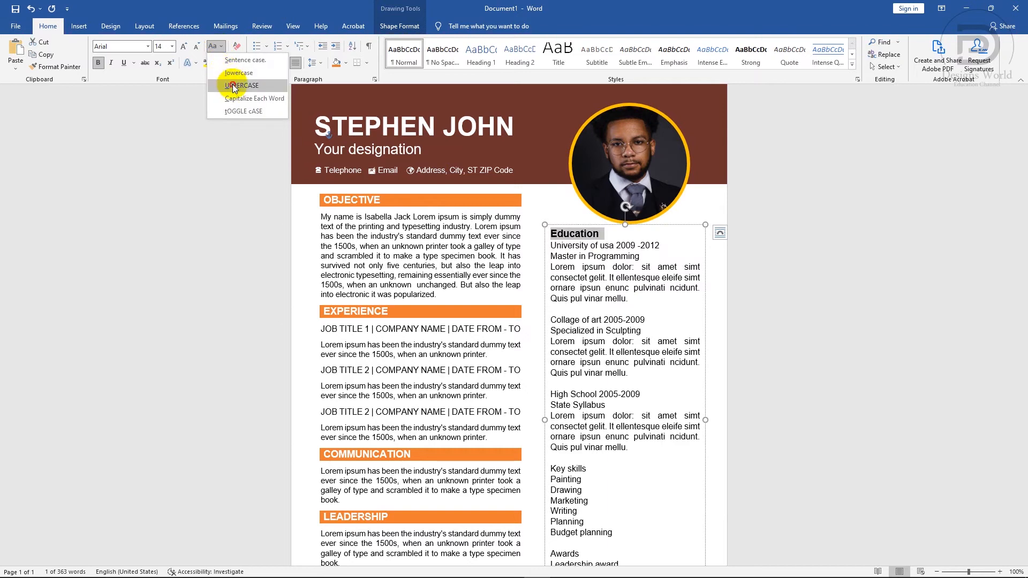
left_click(231, 85)
left_click(228, 63)
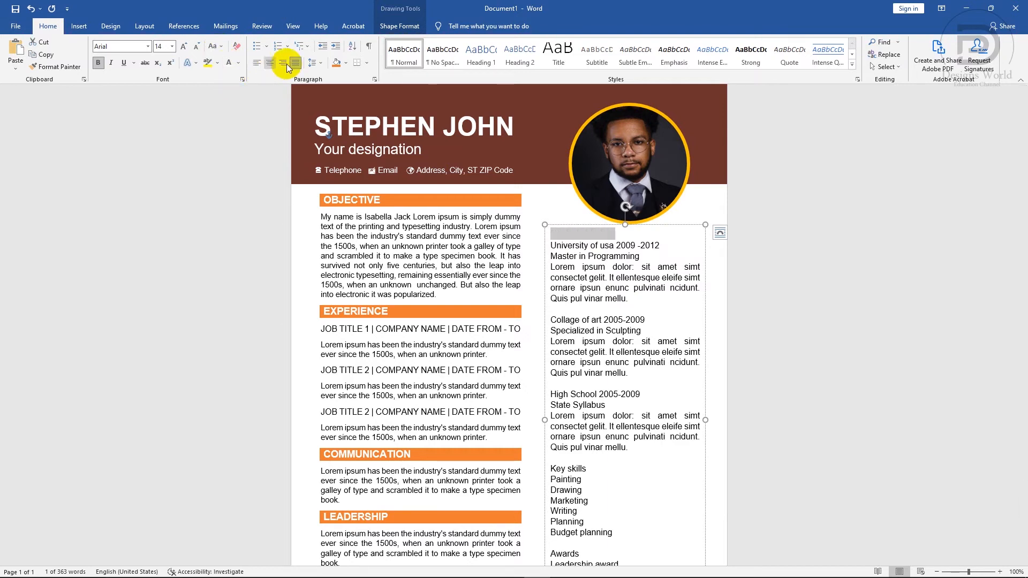
left_click(336, 63)
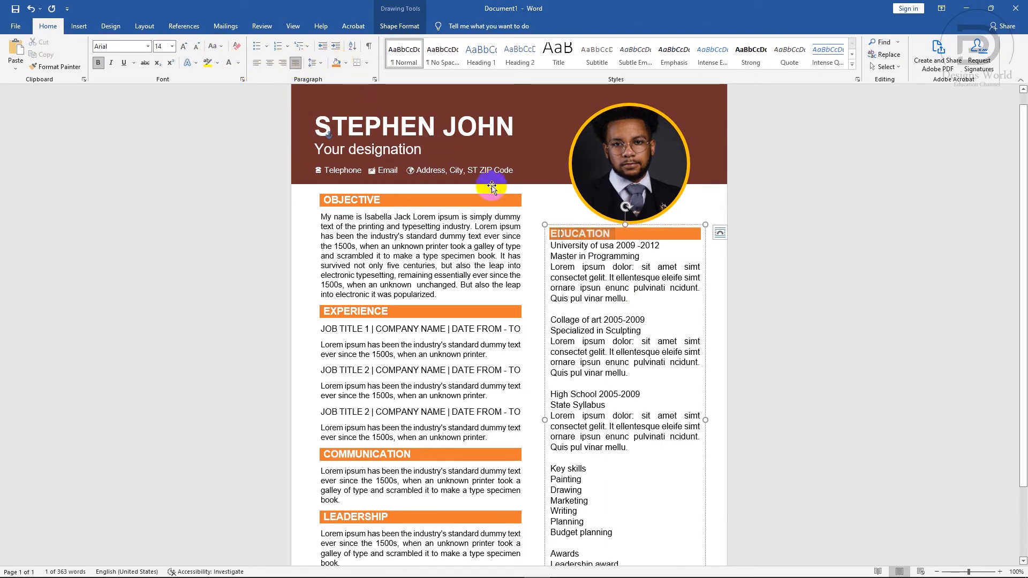
left_click(672, 247)
Change the University of usa 2009 -2012 line to uppercase and narrow the text box to about 2.74" wide.
left_click_drag(649, 245, 549, 248)
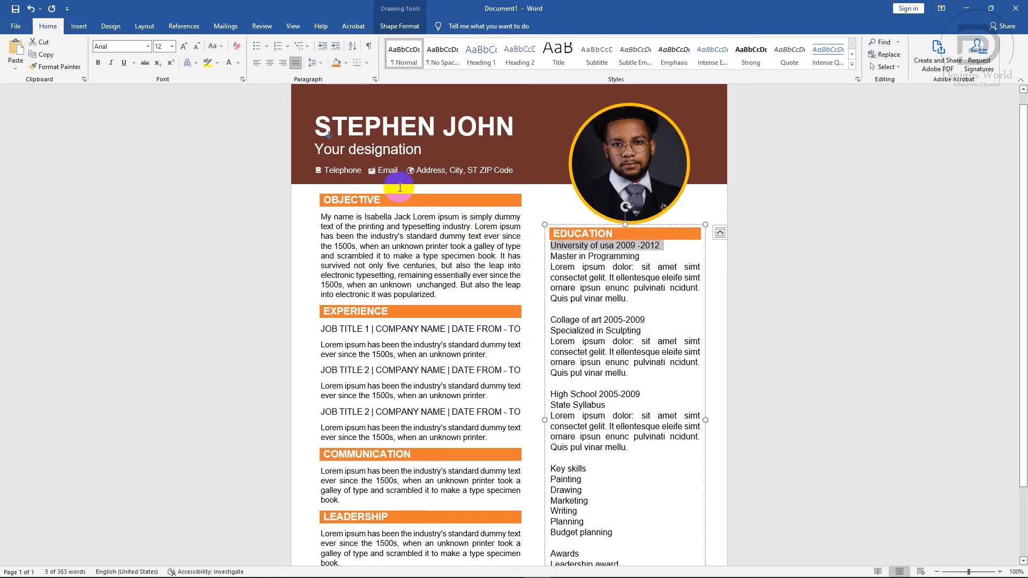
left_click(214, 46)
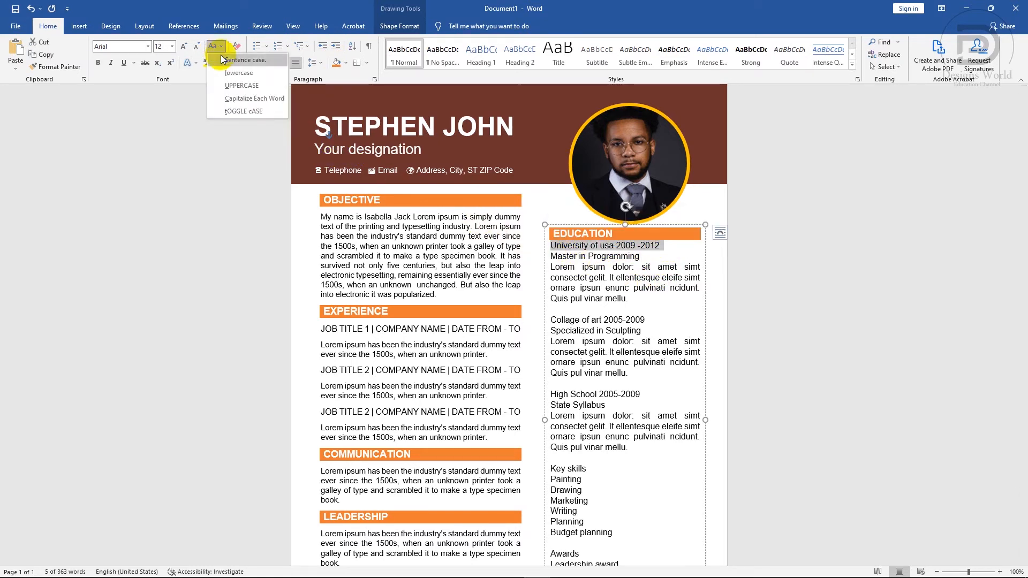
left_click(231, 86)
left_click(593, 333)
scroll(595, 338, "down", 1)
left_click_drag(707, 395, 685, 398)
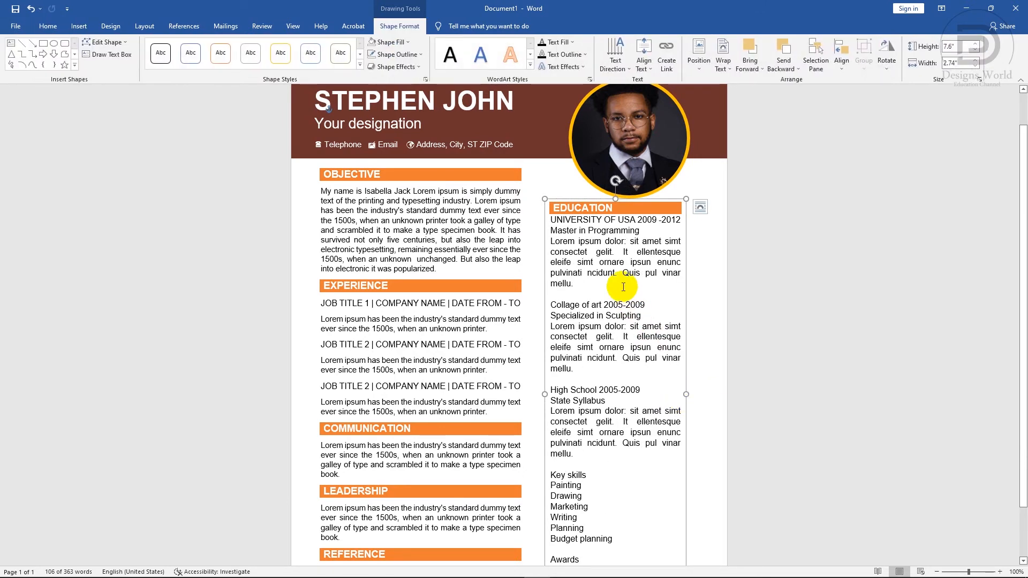
Bold the Master in Programming line and set the description paragraph below it to size 11.
left_click_drag(641, 230, 597, 229)
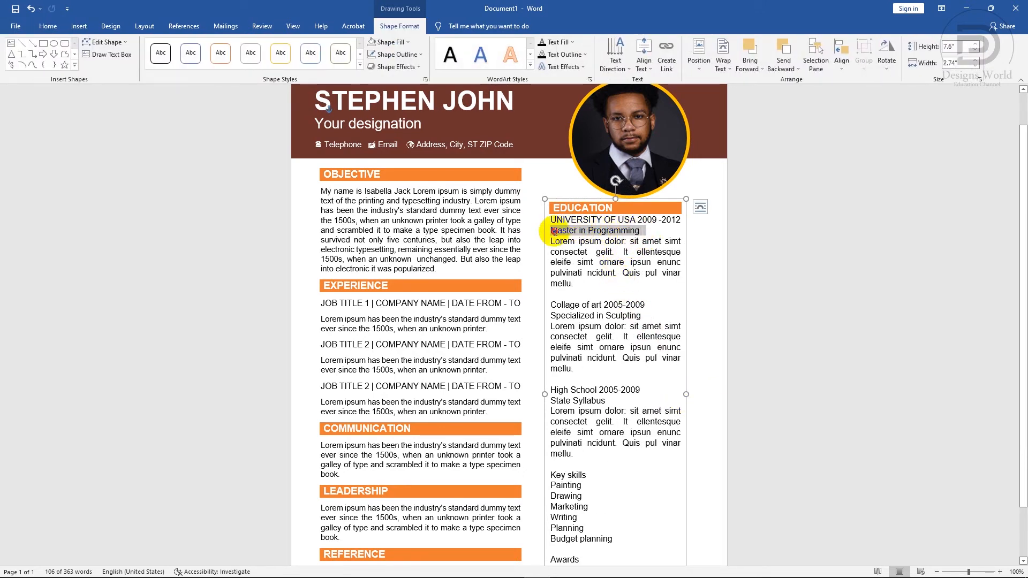
left_click(562, 216)
left_click_drag(589, 283, 547, 239)
left_click(602, 213)
type("11")
key("Return")
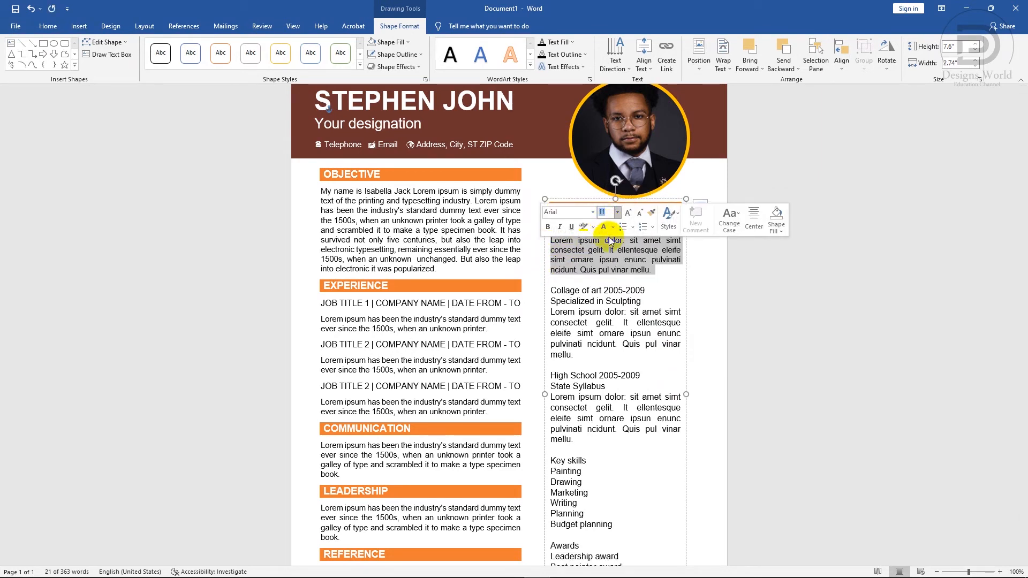
left_click(614, 249)
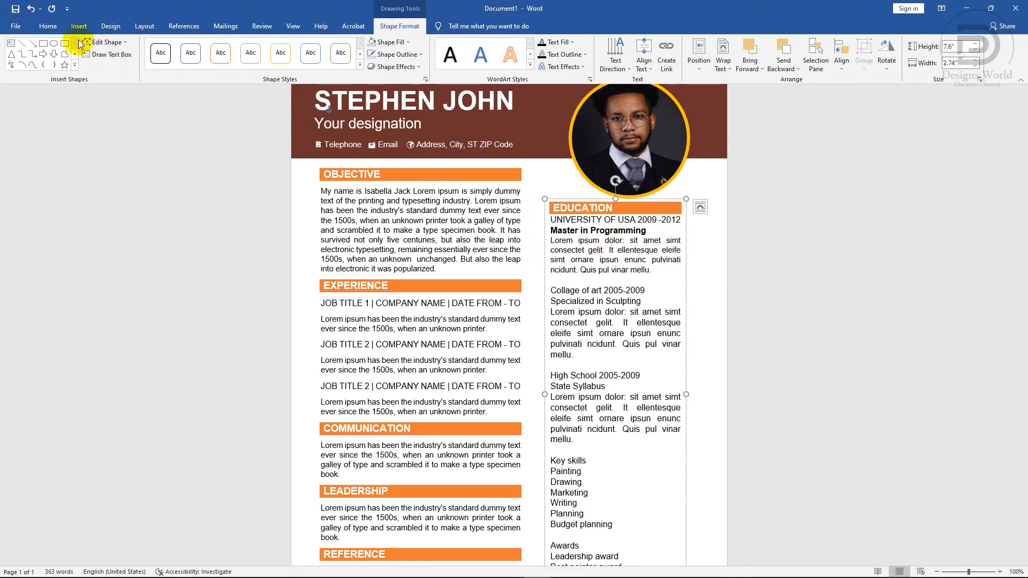
Add space after the Education heading paragraph.
left_click(49, 30)
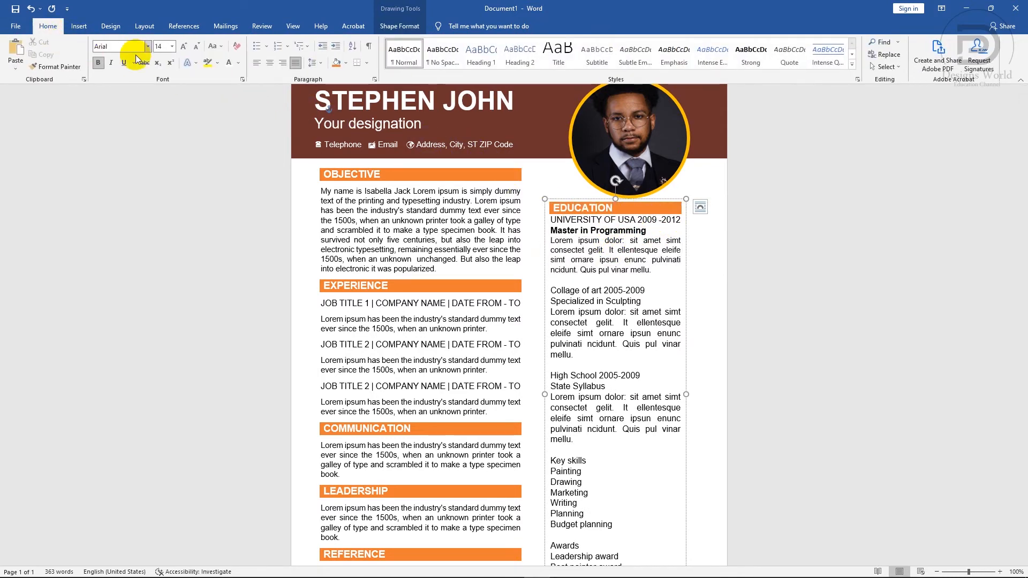
left_click(310, 63)
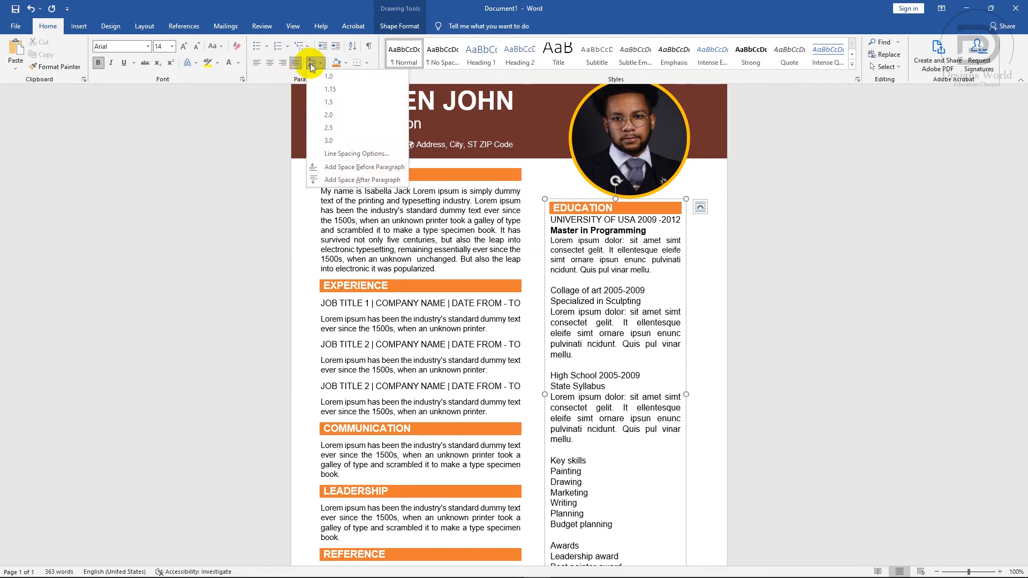
left_click(345, 180)
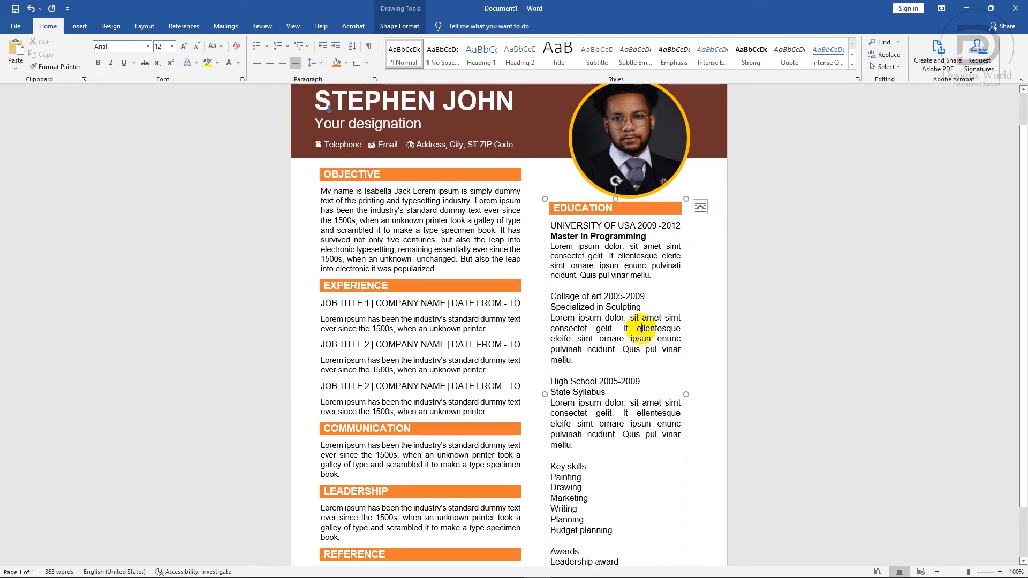
Change the Collage of art 2005-2009 line to uppercase and bold the Specialized in Sculpting line.
left_click_drag(647, 293, 546, 297)
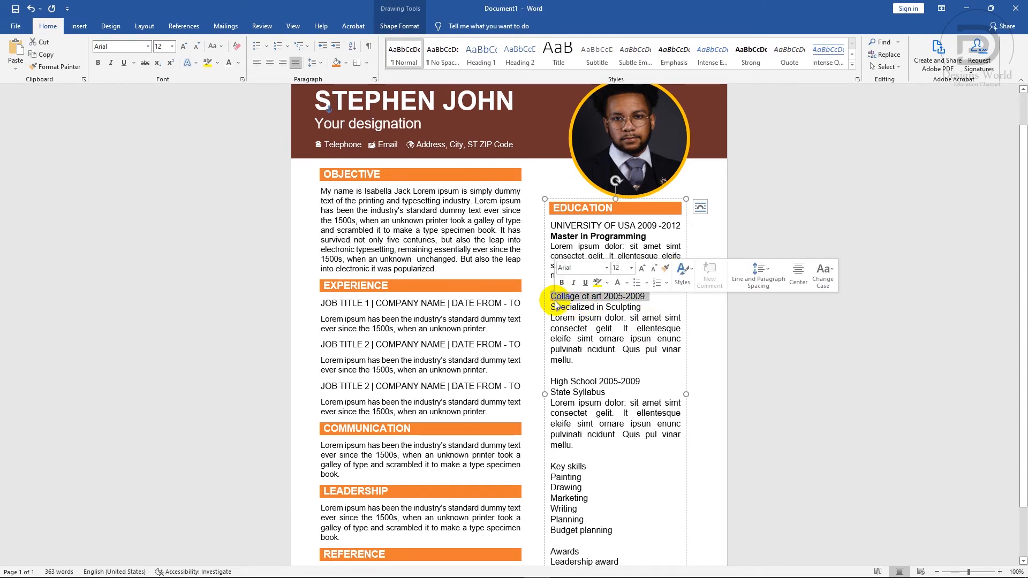
left_click(213, 46)
left_click(239, 86)
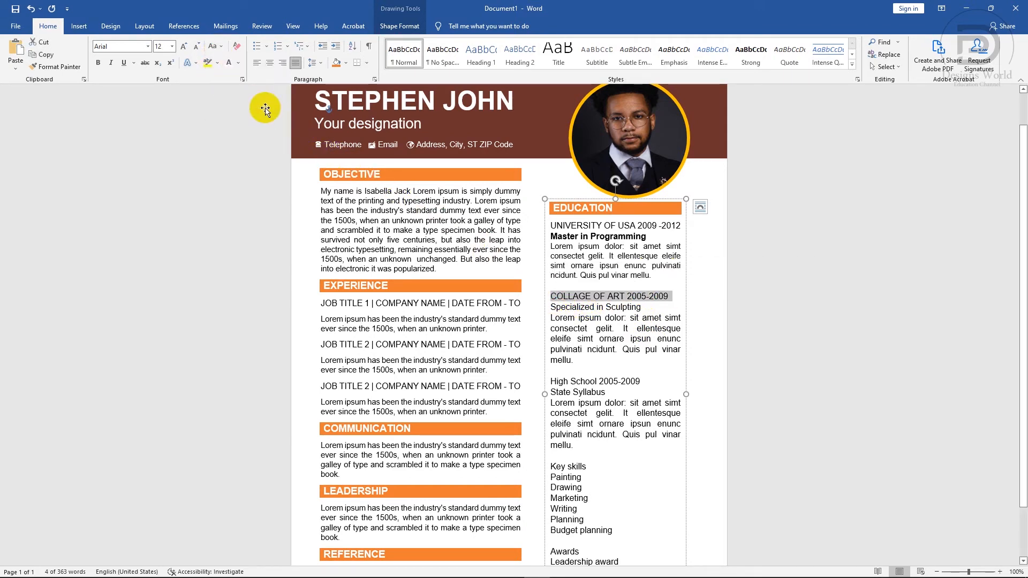
left_click(592, 298)
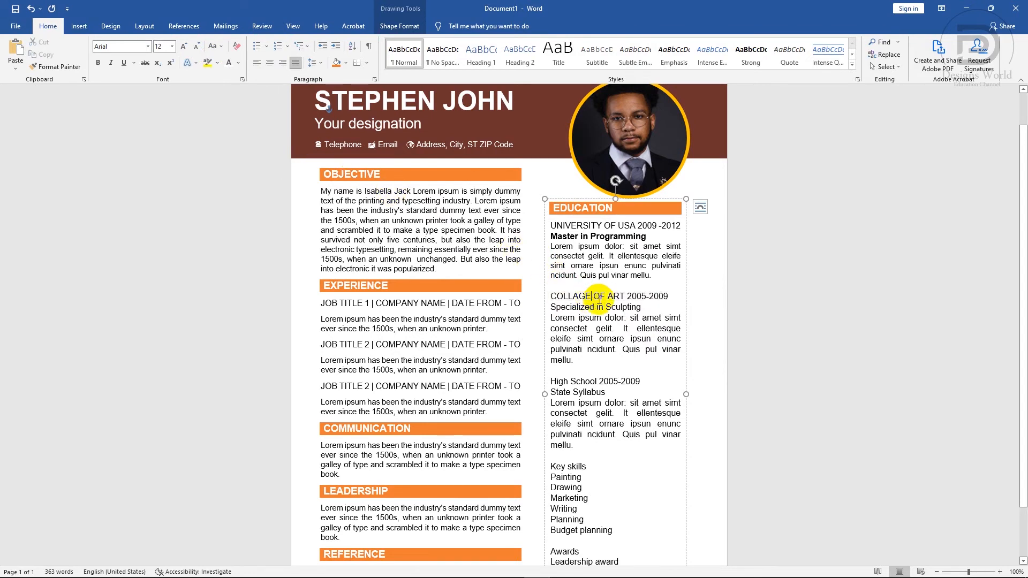
scroll(610, 295, "down", 2)
left_click_drag(641, 256, 551, 261)
left_click(556, 241)
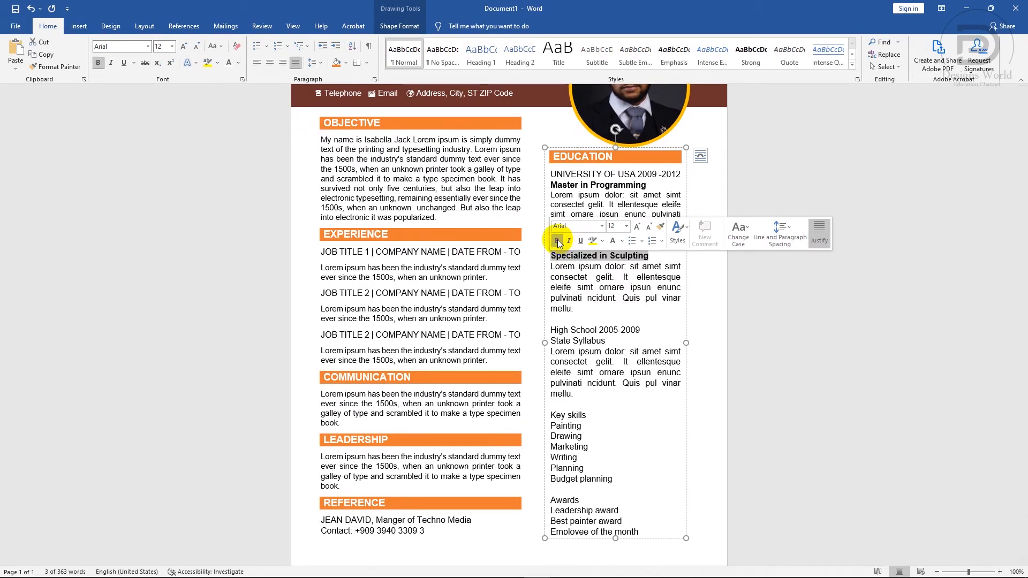
left_click(603, 277)
Set the description paragraph under Specialized in Sculpting to size 11.
scroll(611, 279, "down", 1)
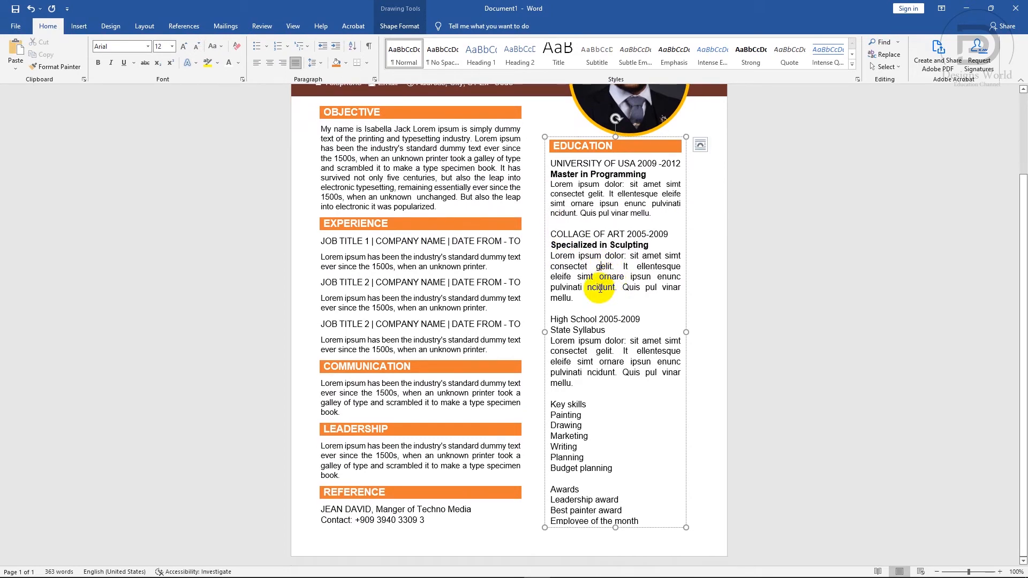
left_click_drag(590, 294, 530, 258)
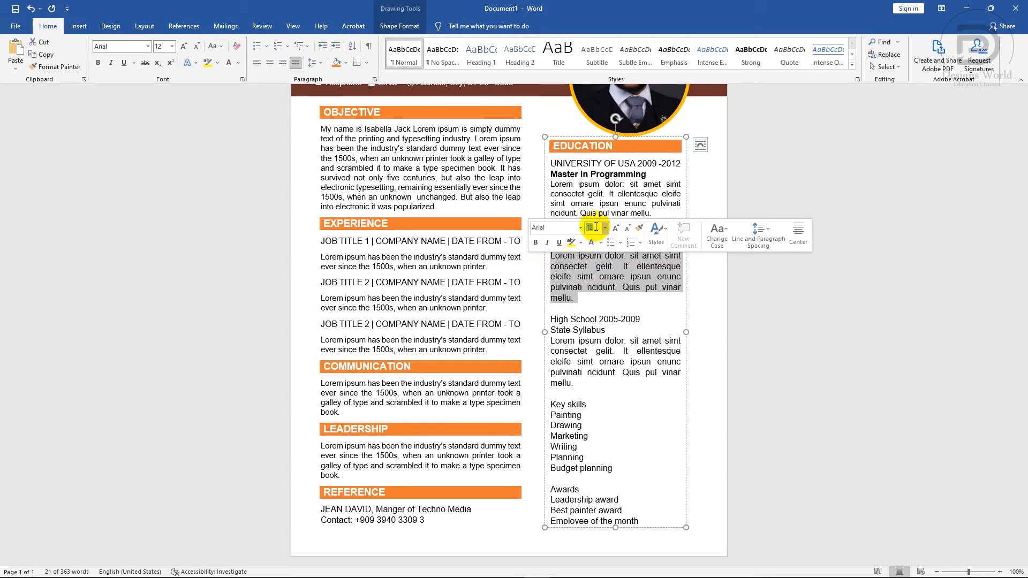
left_click(619, 296)
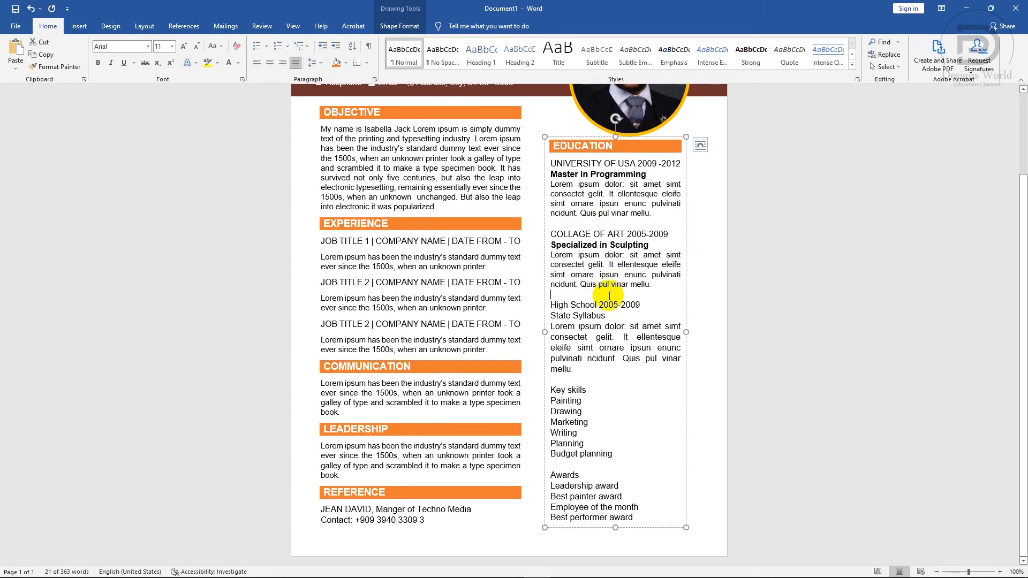
Change the High School 2005-2009 line to uppercase and bold the State Syllabus line.
left_click_drag(624, 302, 551, 305)
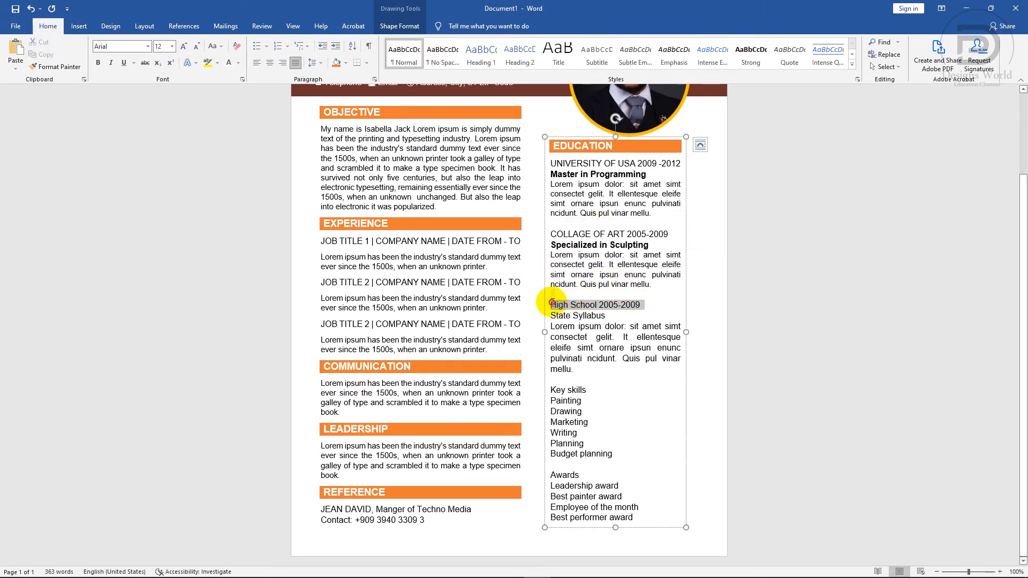
left_click(213, 46)
left_click(231, 87)
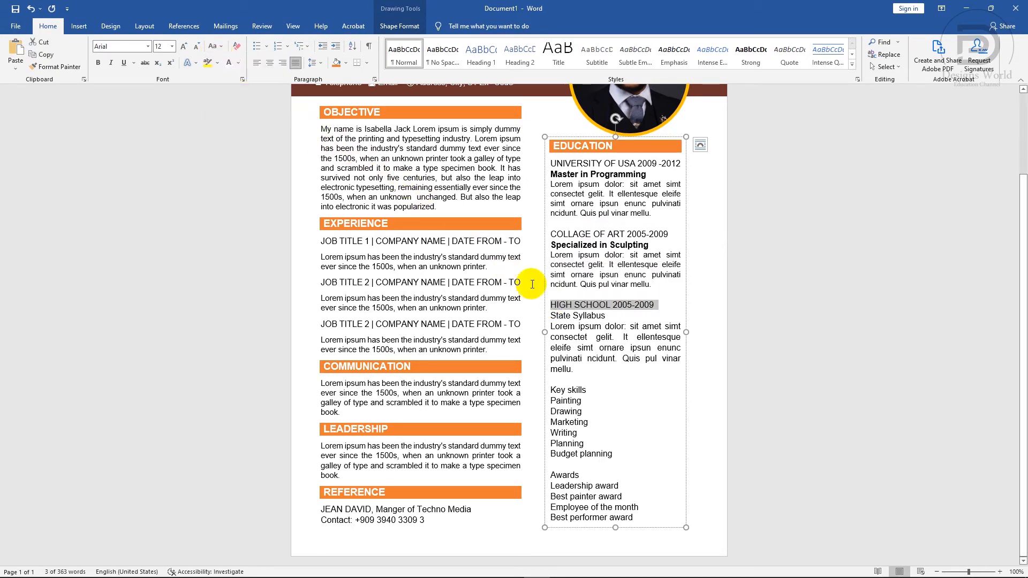
left_click_drag(610, 315, 554, 315)
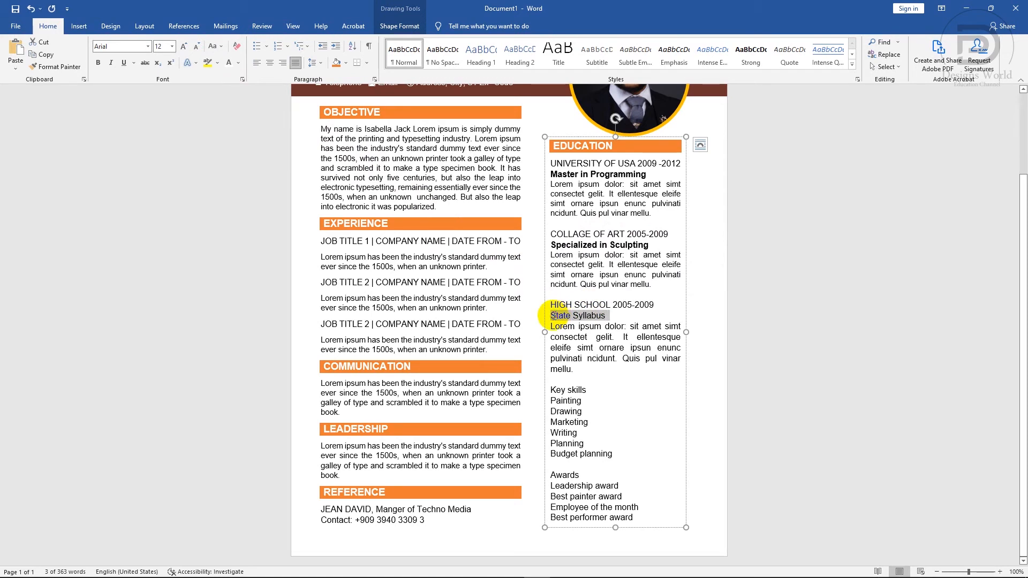
left_click(560, 299)
Set the description paragraph under State Syllabus to size 11.
left_click_drag(580, 371, 545, 328)
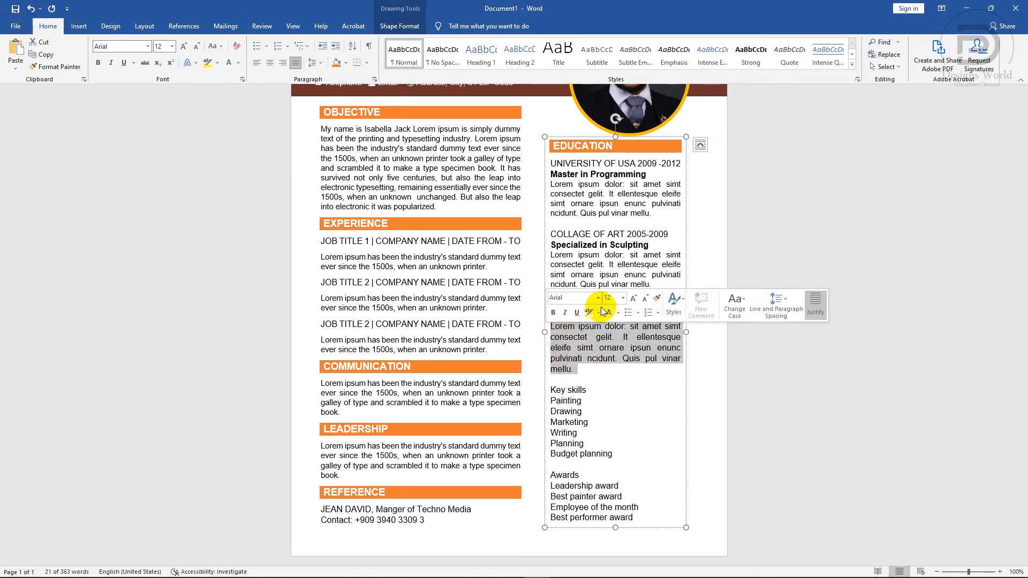
key("Return")
left_click(615, 348)
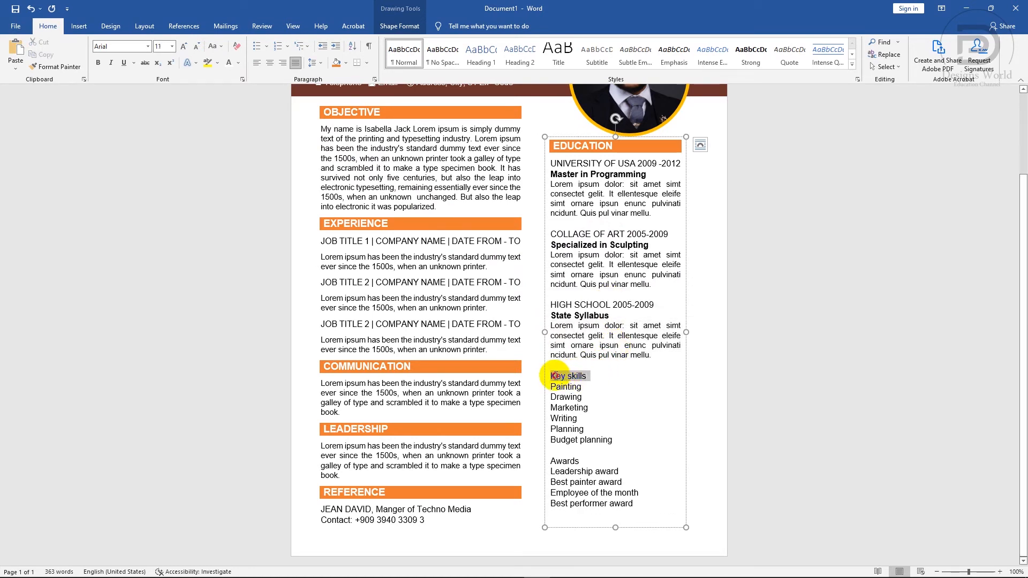
Make the Key skills heading bold and uppercase at size 14.
left_click(561, 357)
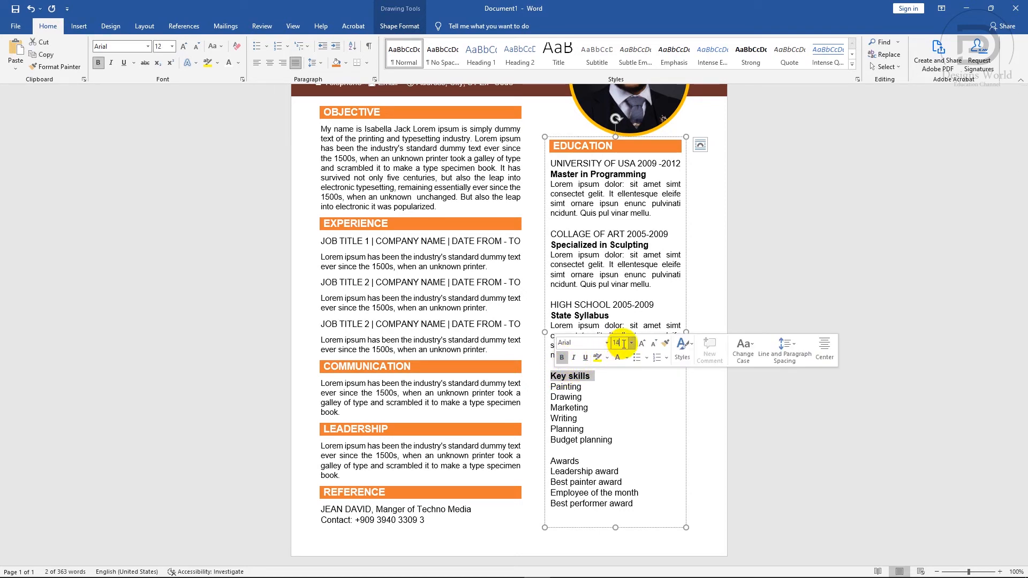
left_click(618, 343)
type("14")
key("Return")
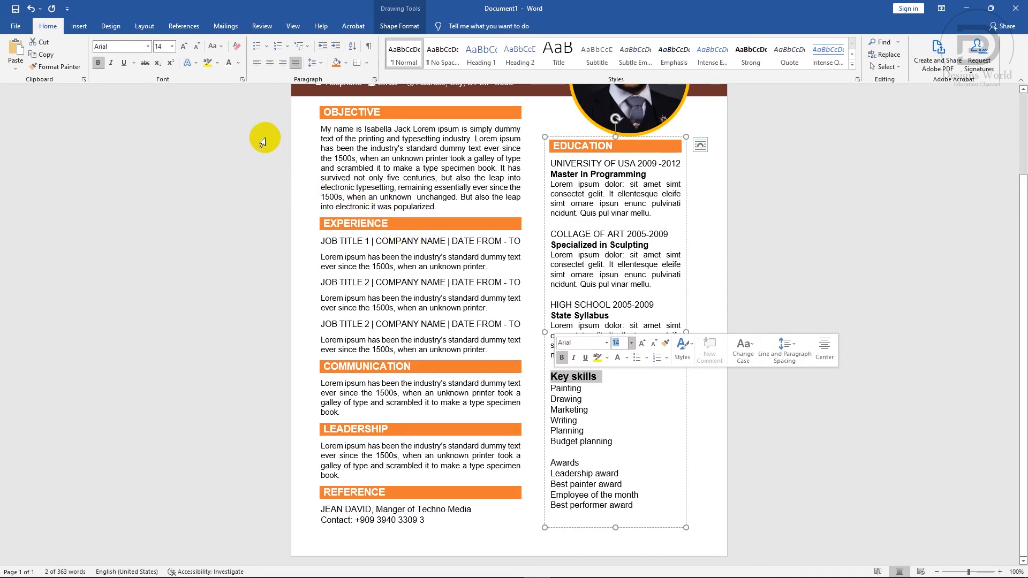
left_click(217, 46)
left_click(238, 95)
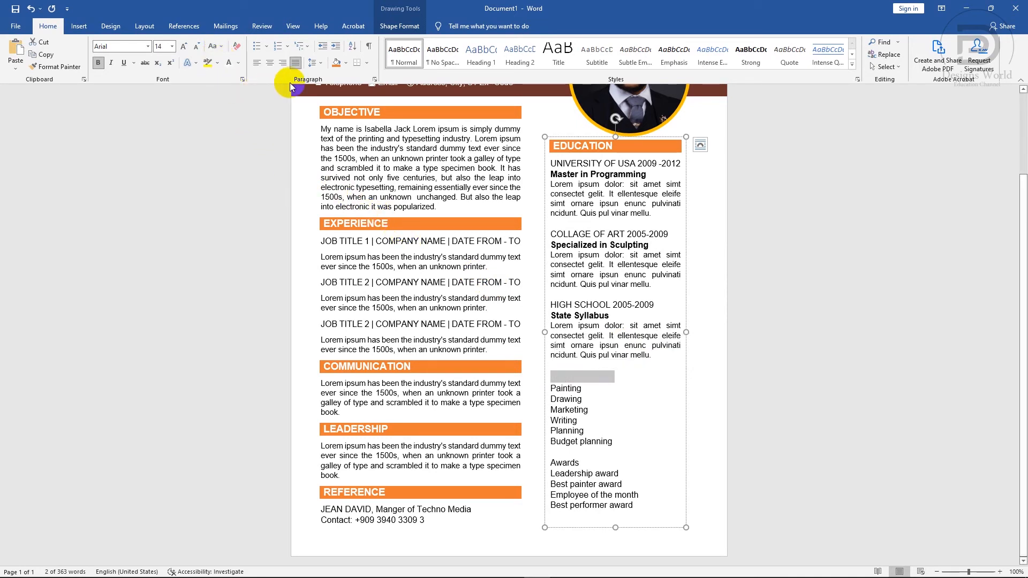
Apply orange shading to the KEY SKILLS heading and add space after its paragraph.
left_click(334, 65)
left_click(314, 63)
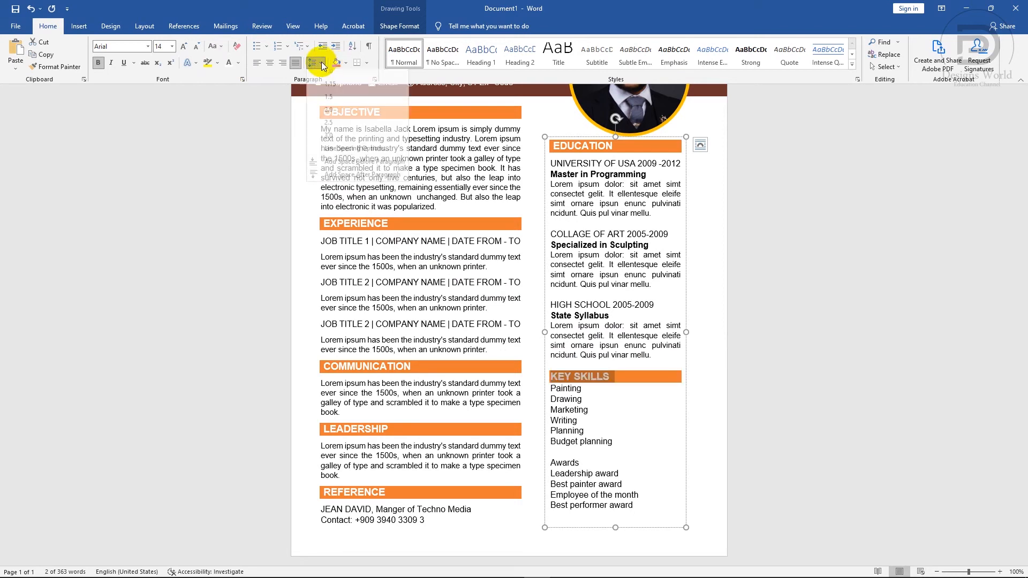
left_click(355, 179)
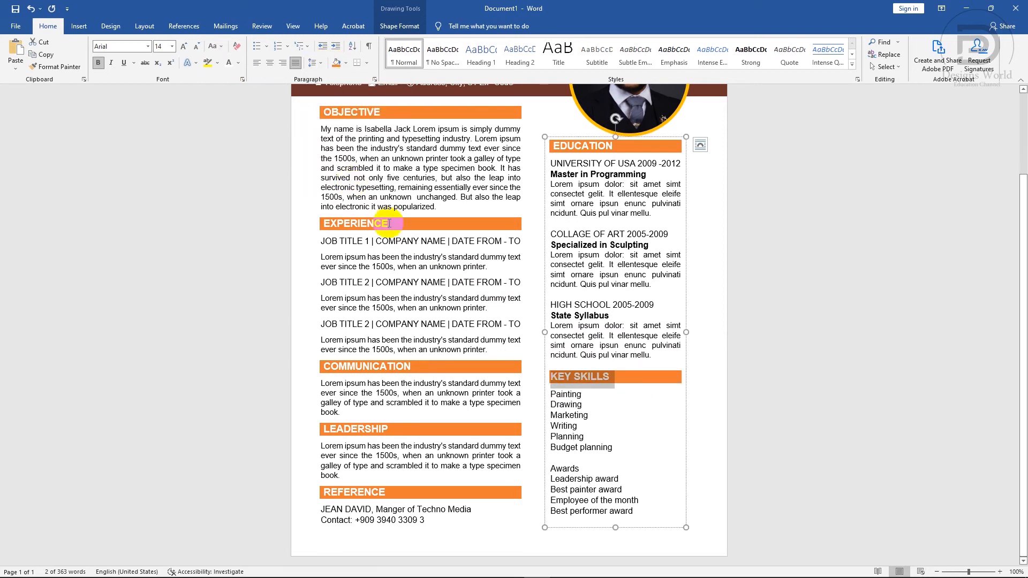
Format the skills from Painting to Budget planning as a list with solid round bullets.
mouse_move(617, 447)
left_mouse_down()
mouse_move(592, 450)
mouse_move(537, 397)
left_mouse_up()
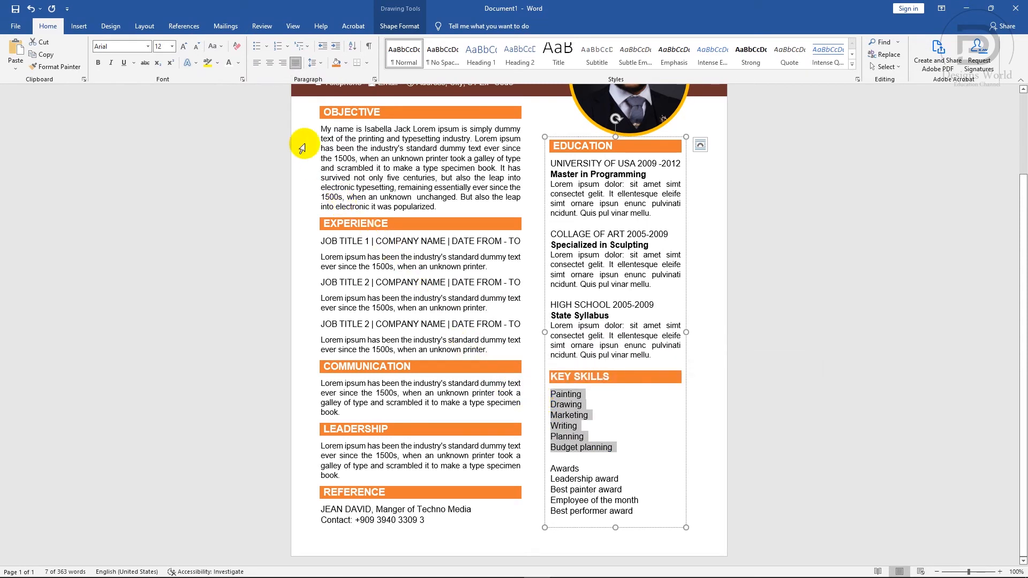
left_click(266, 46)
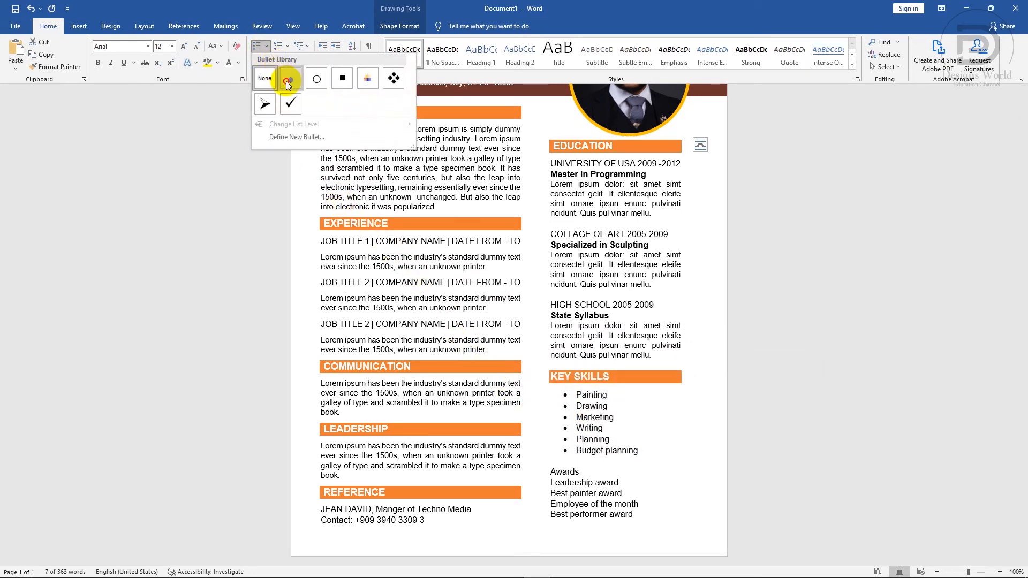
left_click(267, 69)
Make the Awards heading bold and uppercase at size 14.
left_click(609, 493)
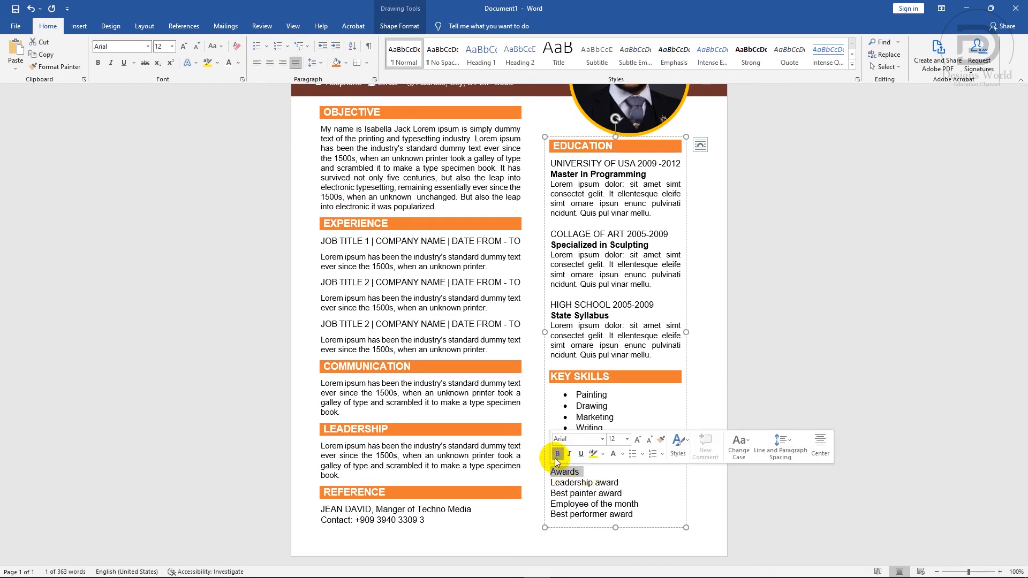
left_click(557, 454)
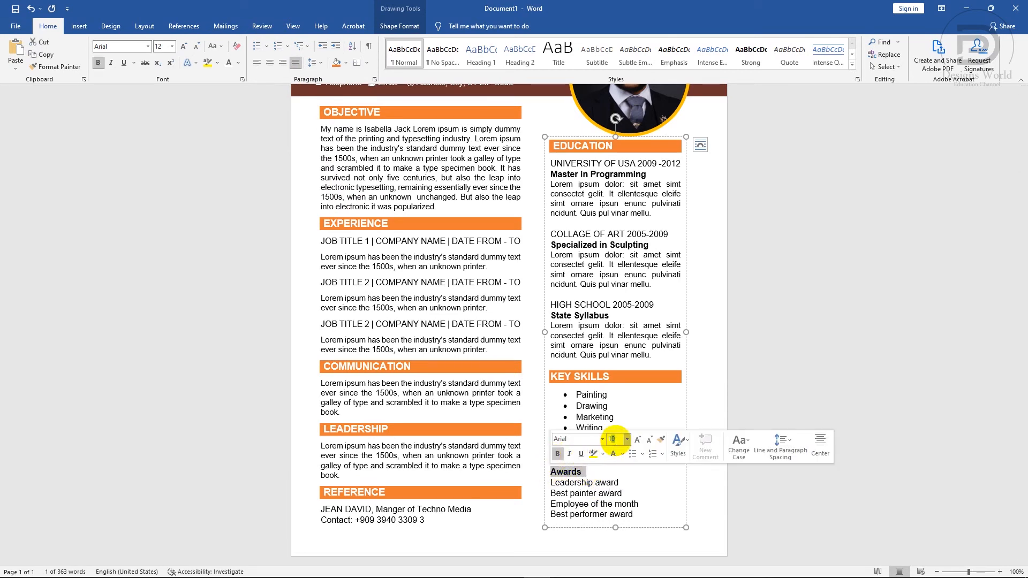
left_click(616, 440)
type("14")
key("Return")
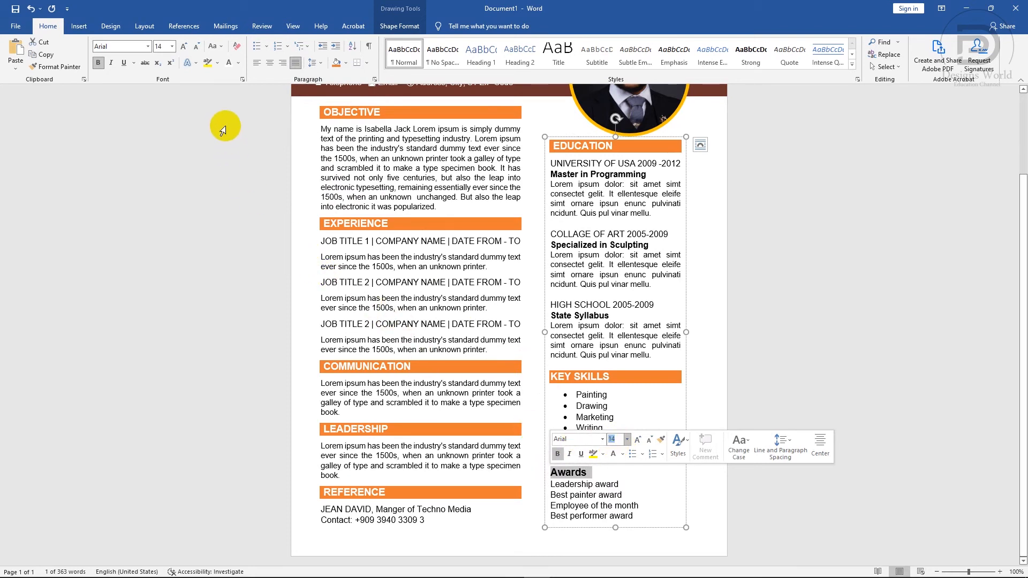
left_click(215, 47)
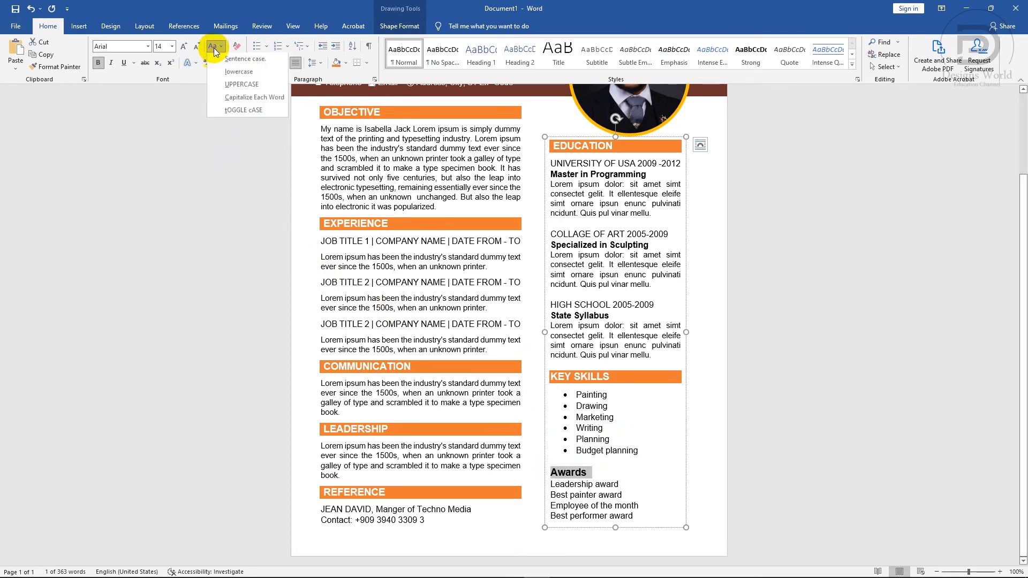
left_click(231, 85)
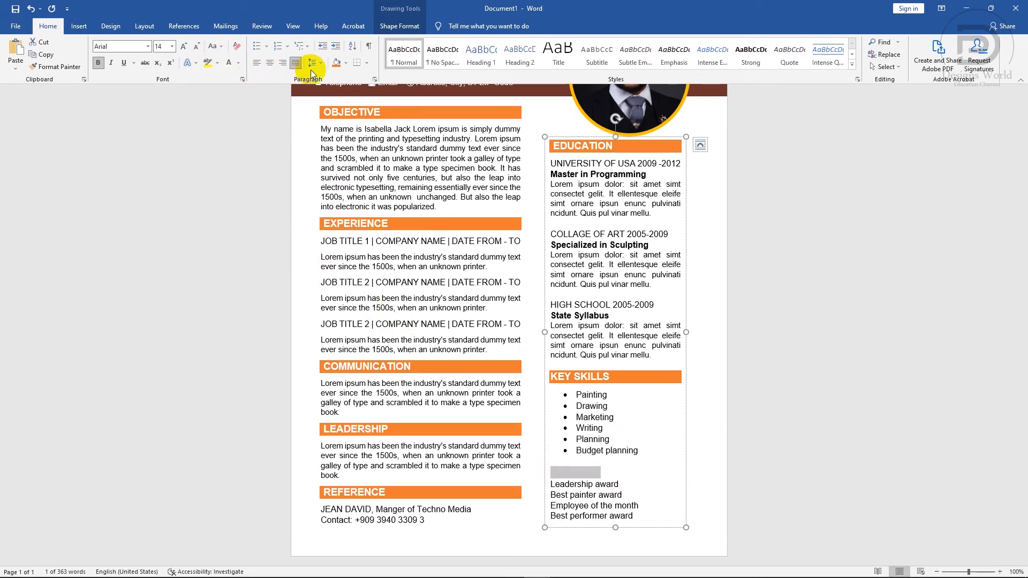
Apply orange shading to the AWARDS heading and add space after its paragraph.
left_click(336, 63)
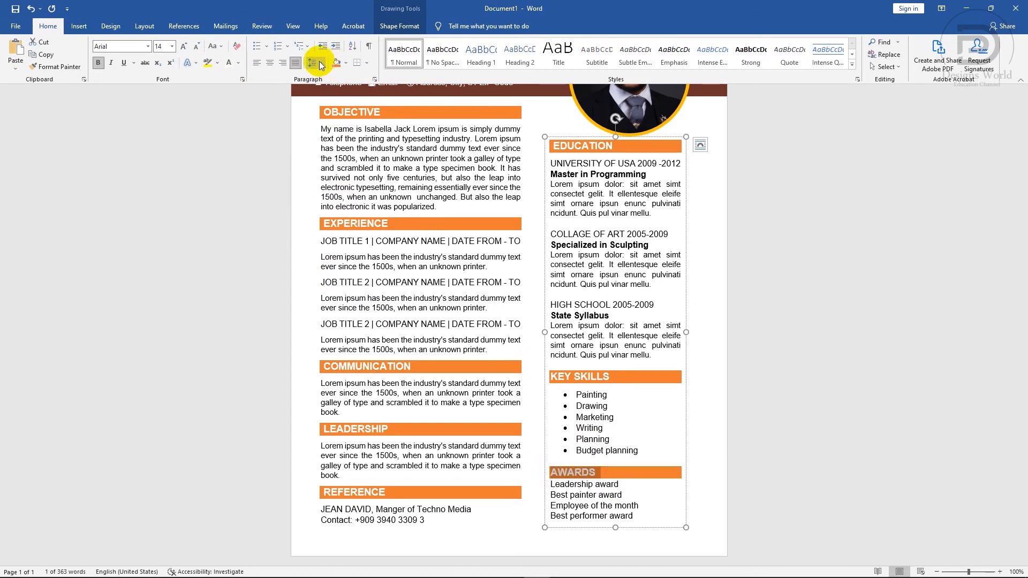
left_click(320, 64)
left_click(341, 184)
Insert a leading space before the AWARDS and KEY SKILLS heading texts.
left_click(637, 526)
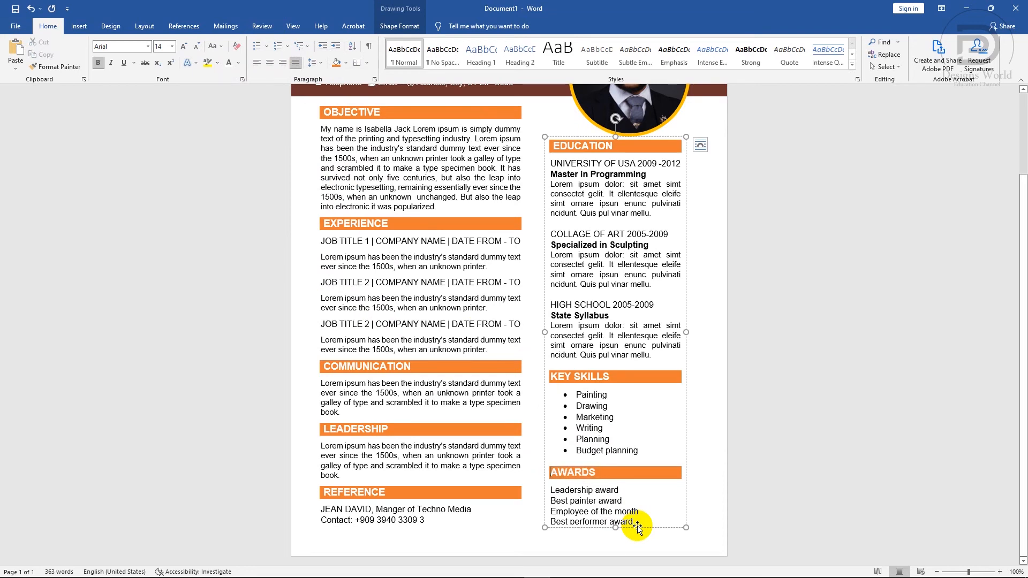
left_click(551, 373)
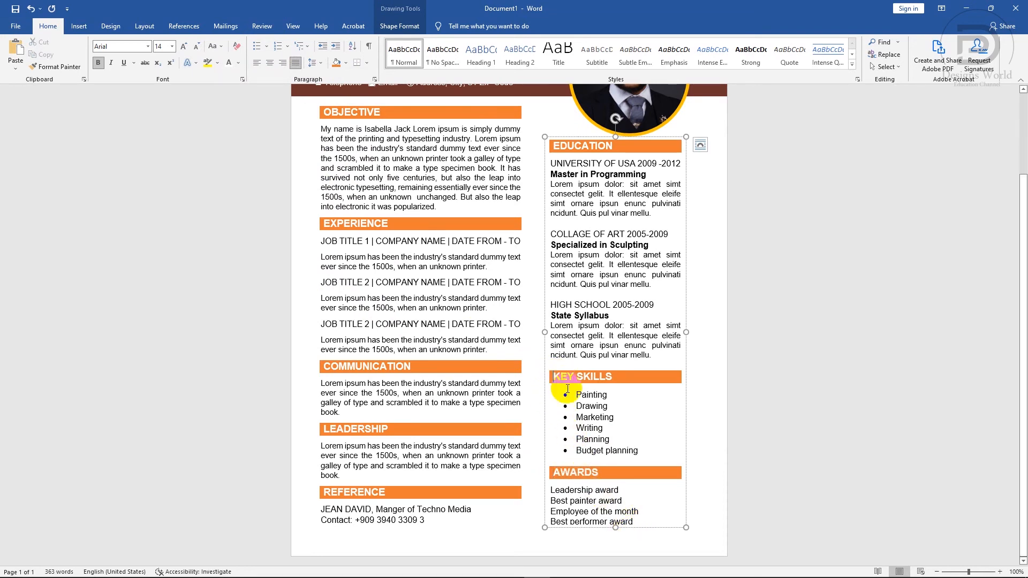
Extend the education text box downward and format the four awards as a list with solid round bullets.
mouse_move(615, 527)
left_mouse_down()
mouse_move(616, 538)
mouse_move(615, 521)
mouse_move(551, 492)
left_mouse_up()
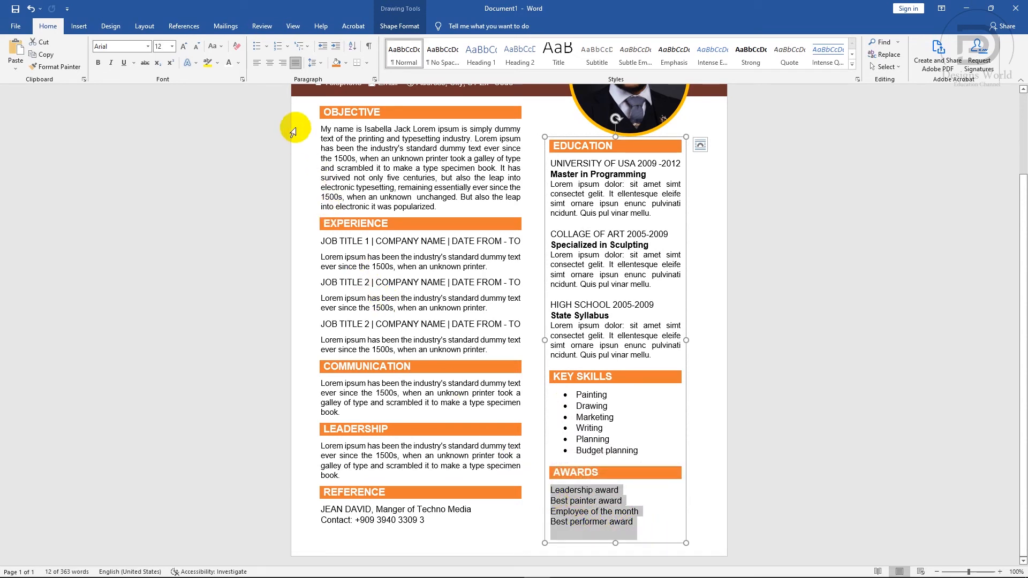
left_click(266, 46)
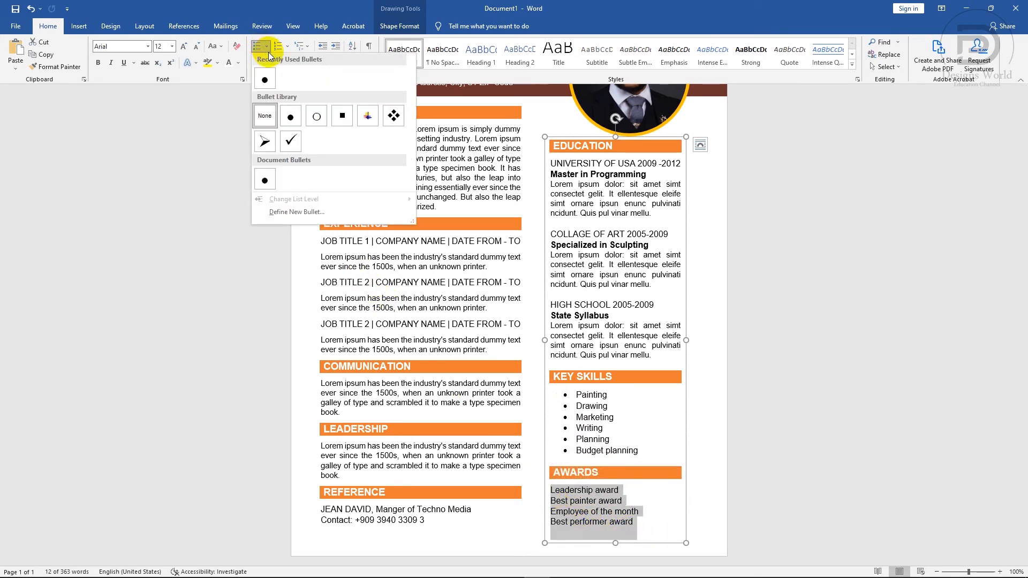
left_click(287, 115)
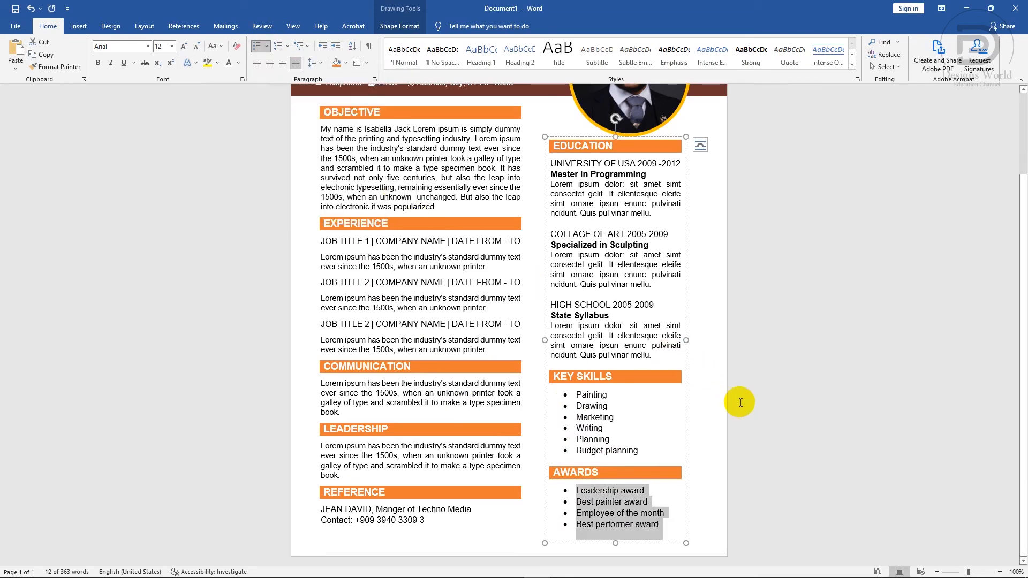
left_click(740, 400)
Draw a rectangle about 9.13" high and 4.14" wide over the education column, from the header band's lower edge to the page bottom.
scroll(740, 400, "down", 2)
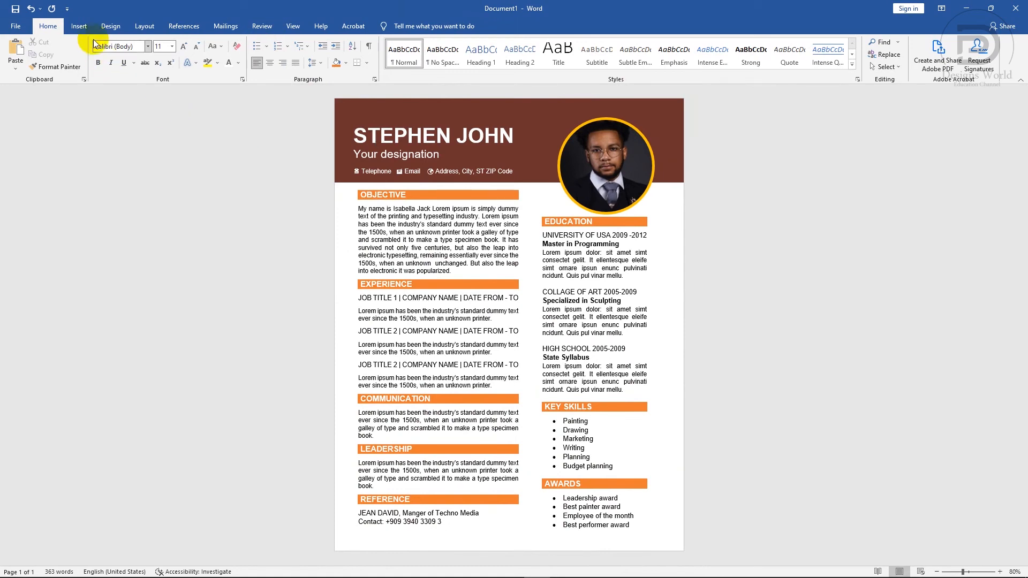
left_click(80, 25)
left_click(155, 60)
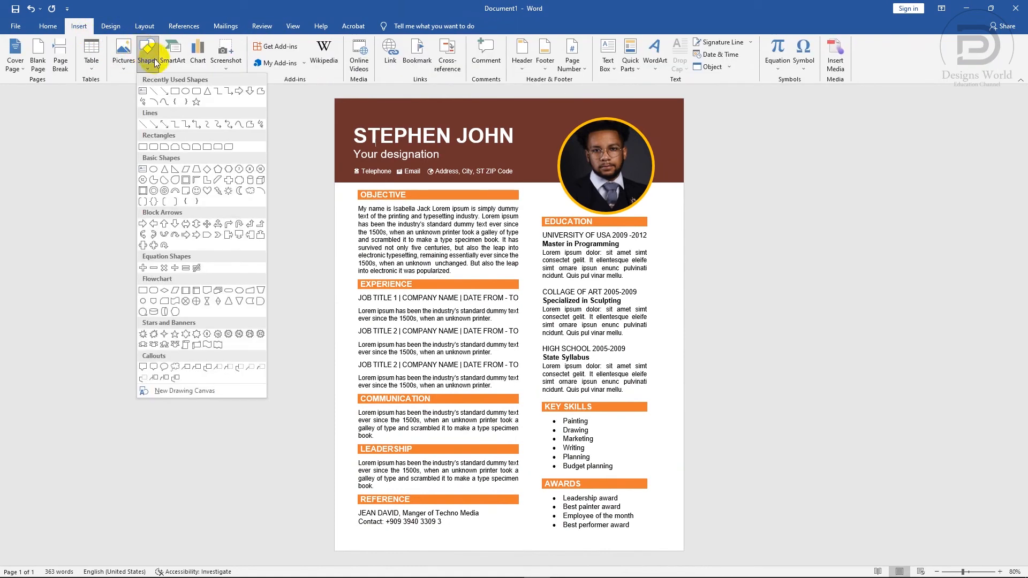
left_click(175, 90)
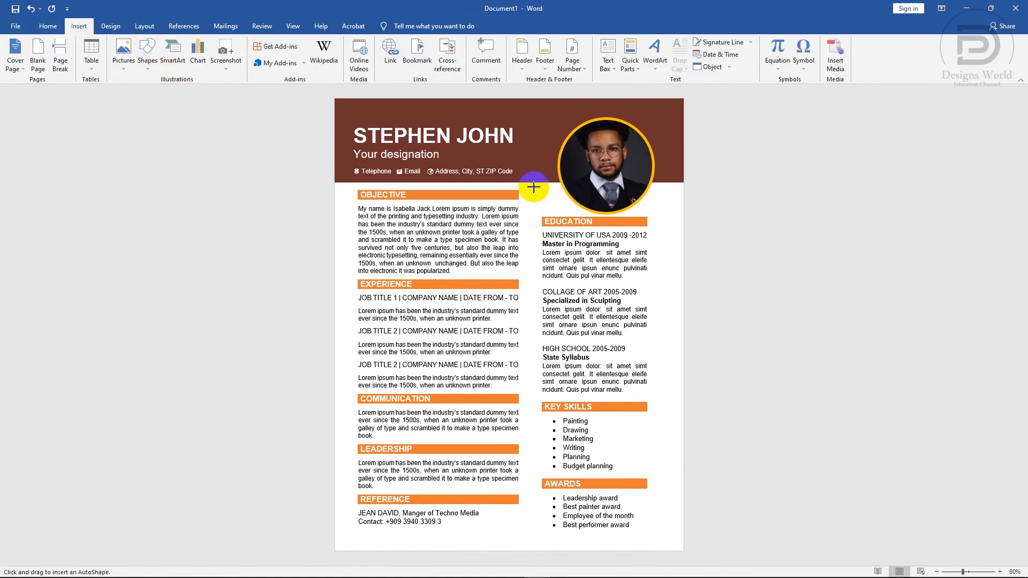
left_click_drag(530, 178, 700, 551)
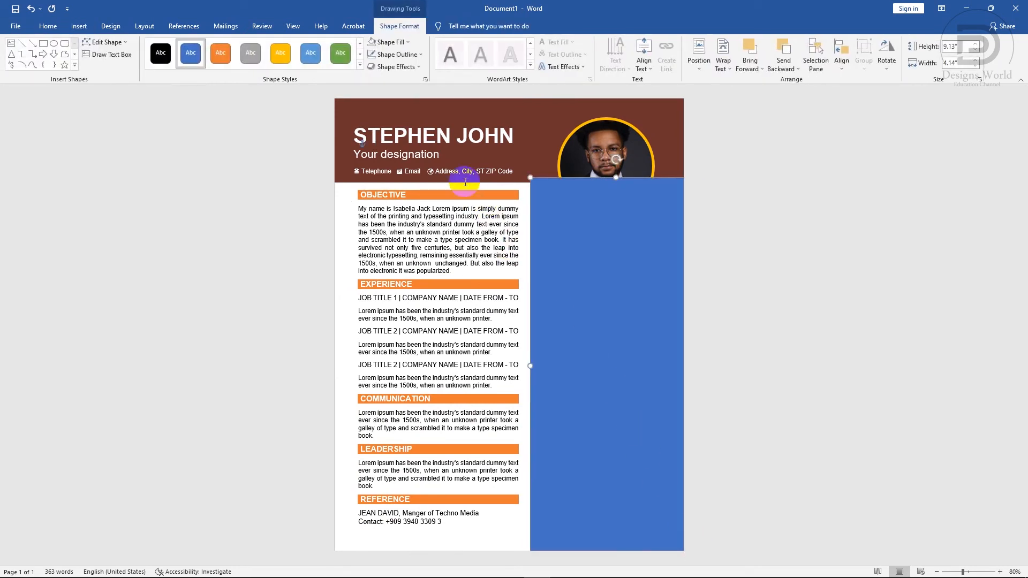
Fill the rectangle over the education column with the lightest orange tint and remove its outline.
left_click(390, 44)
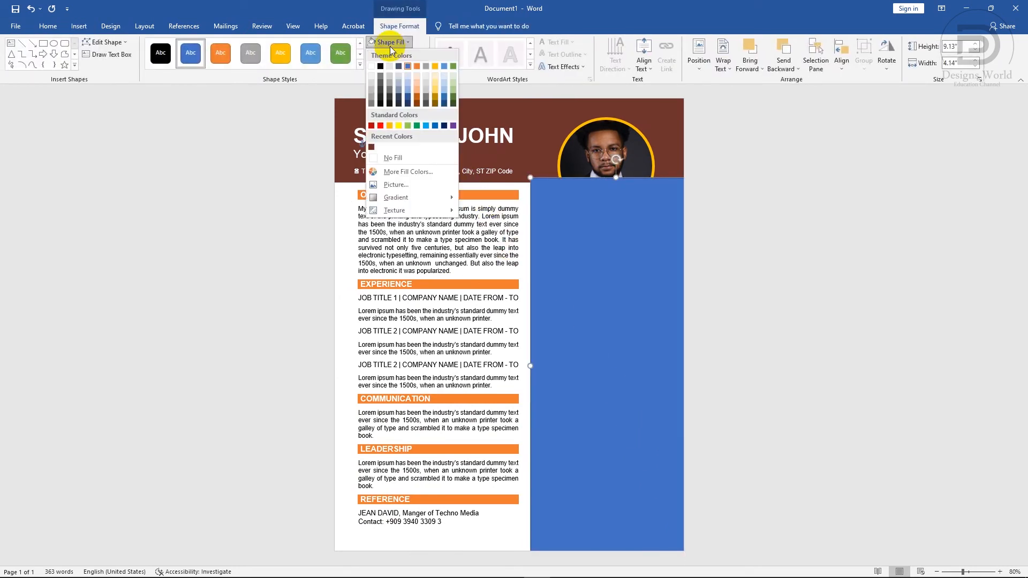
left_click(415, 76)
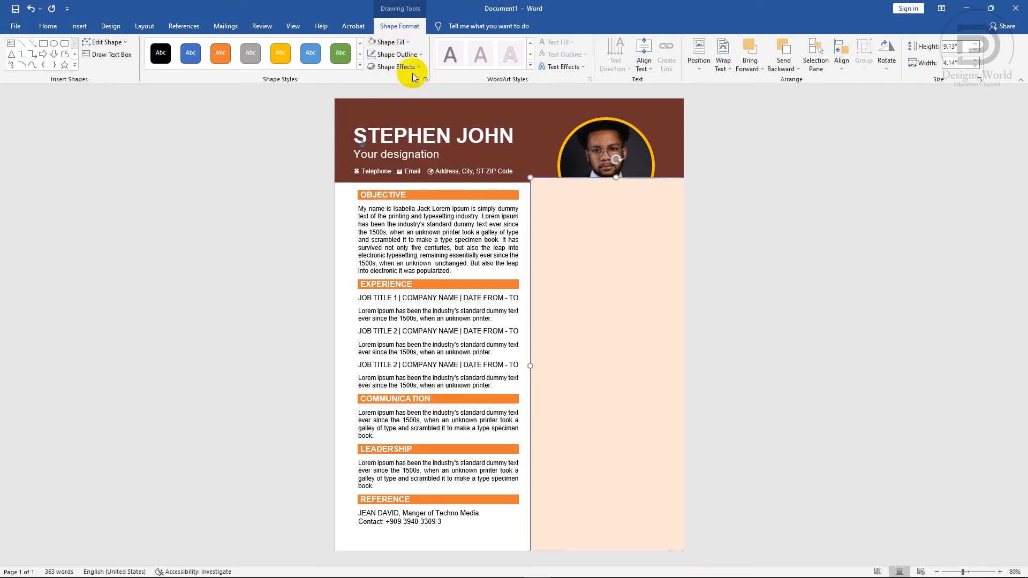
left_click(395, 57)
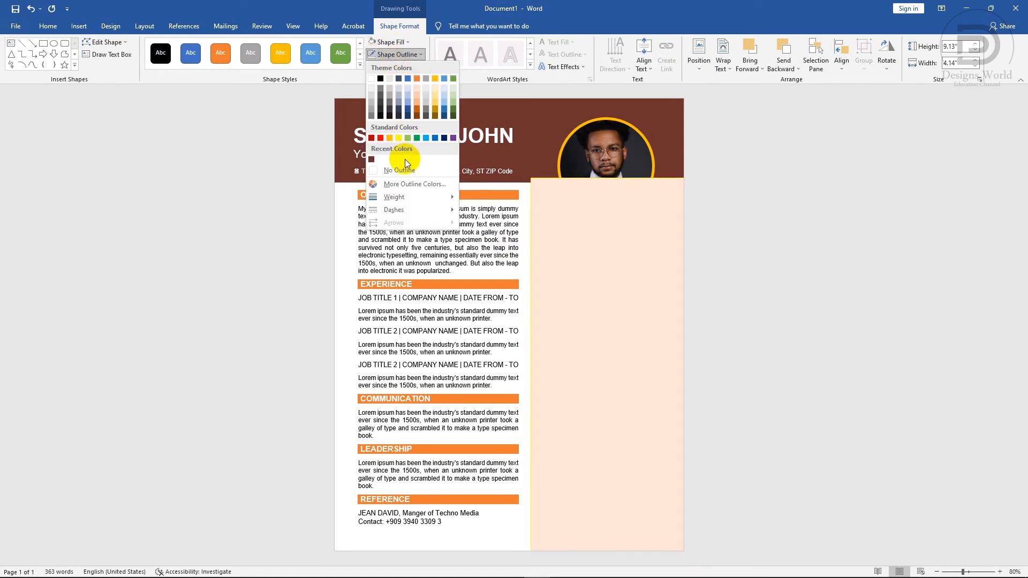
left_click(410, 172)
Send the light orange rectangle to the back, behind the photo, header band and education text.
right_click(560, 220)
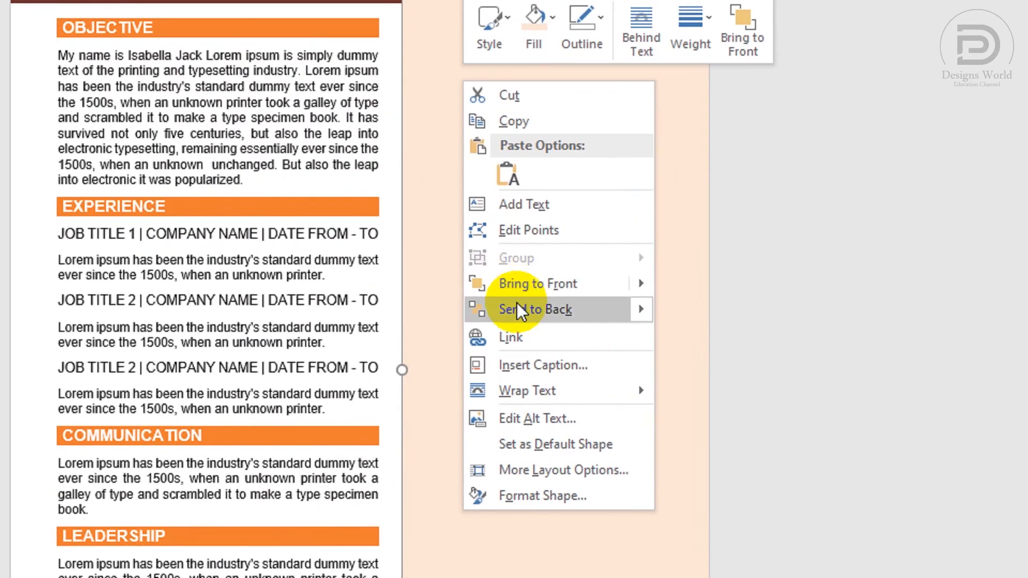
left_click(596, 335)
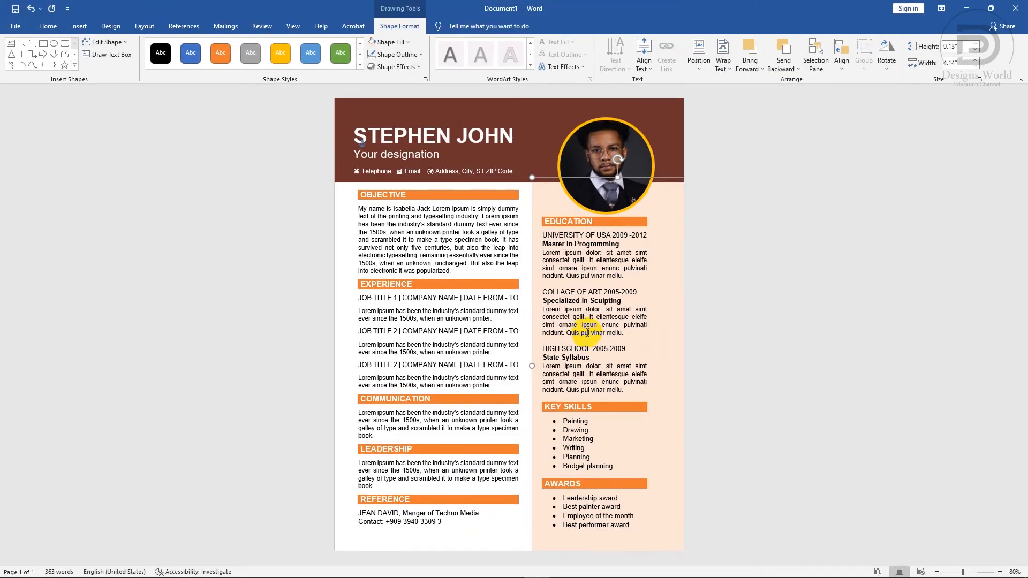
left_click(817, 143)
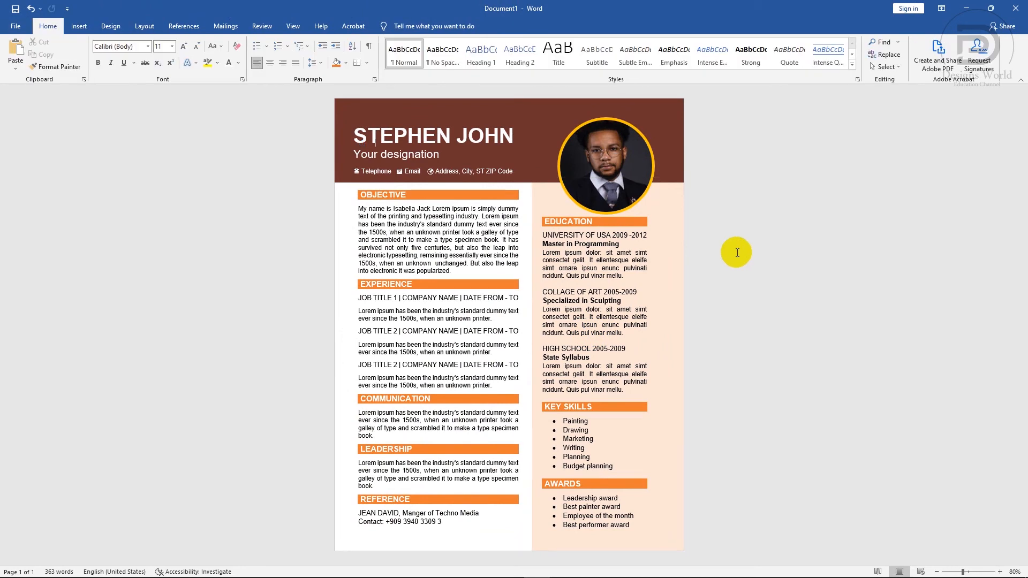
left_click(679, 206)
left_click(726, 243)
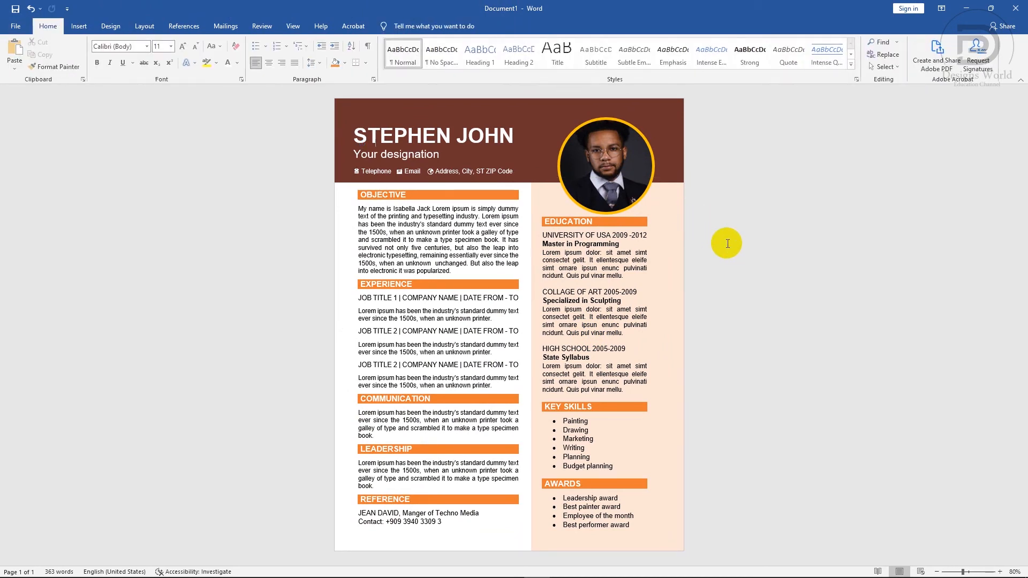
Duplicate the brown header band, reduce its height to about 1.94" and place it as a footer strip along the page bottom.
left_click(654, 128)
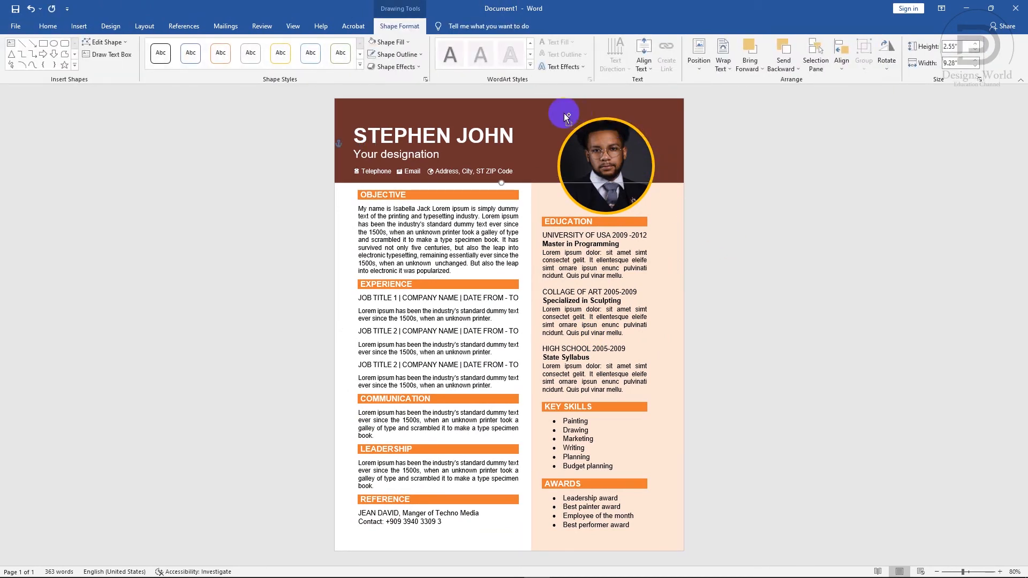
left_click_drag(560, 114, 510, 537)
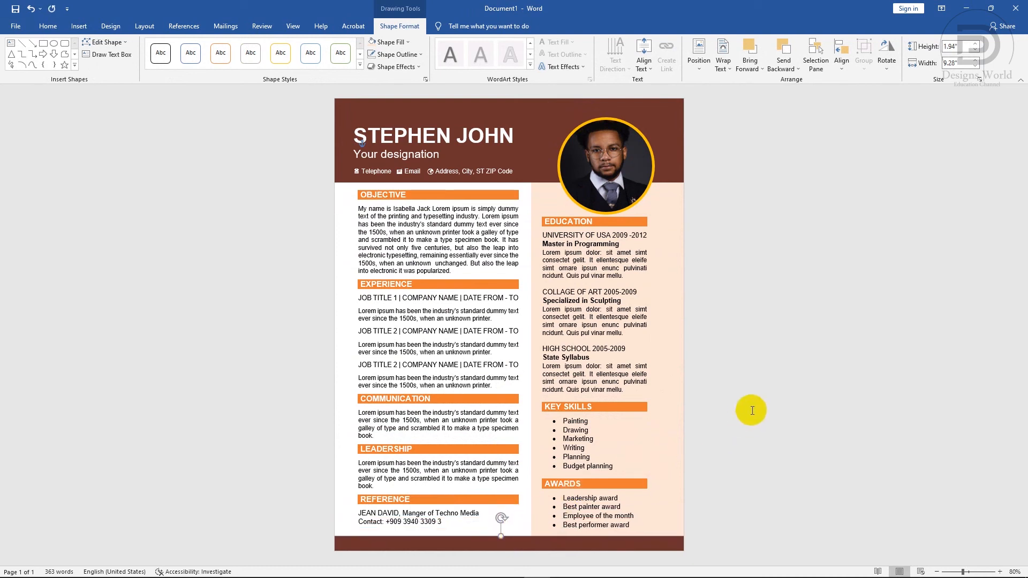
left_click(754, 403)
Move the education text box to the right until it is centred on the light orange panel.
left_click(605, 343)
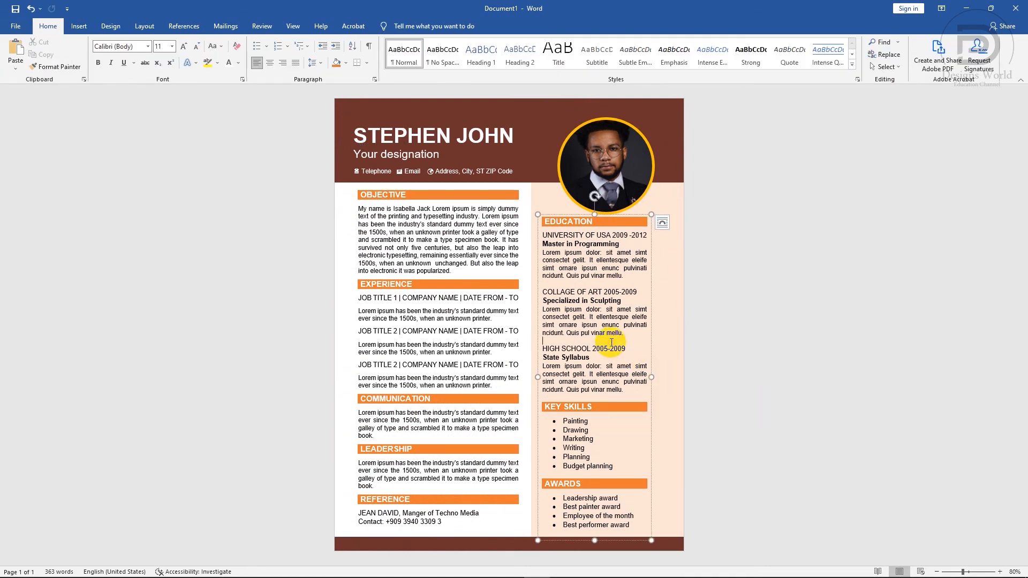
left_click_drag(609, 215, 616, 215)
key("Right")
key("Right")
key("Right")
key("Right")
key("Right")
key("Right")
key("Right")
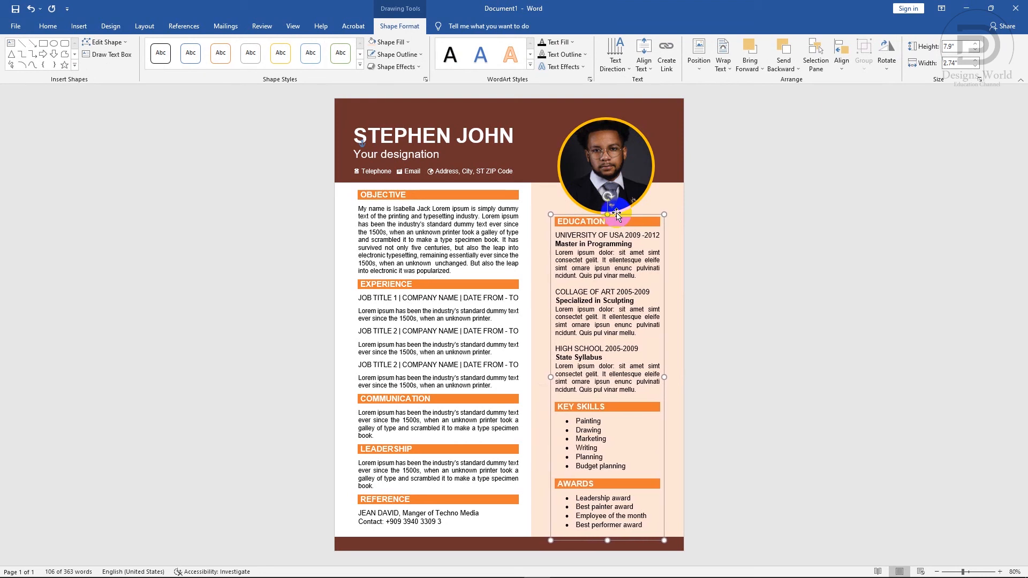
key("Right")
key("Right")
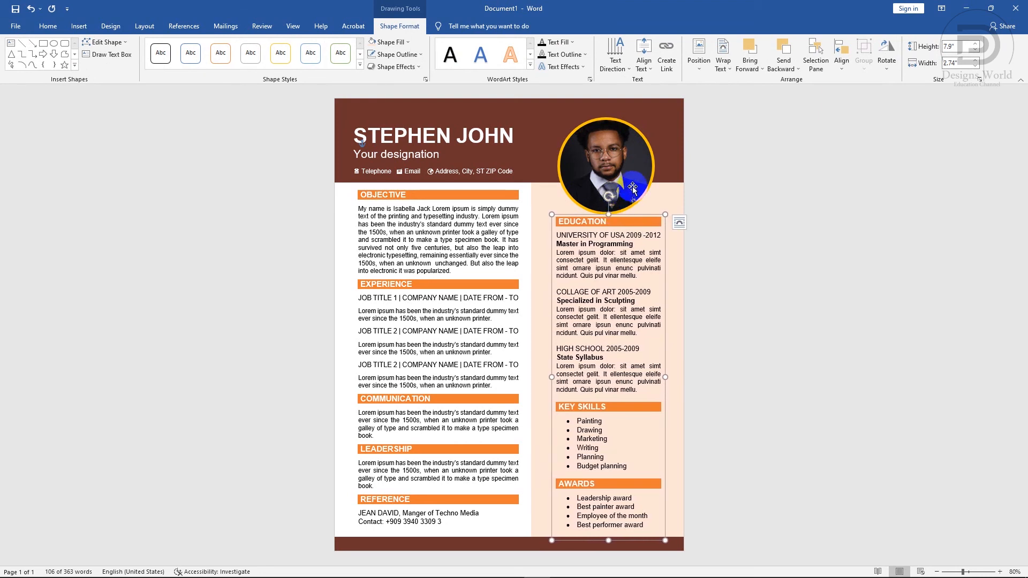
Nudge the circular photo slightly right and up so it is centred above the education text box.
left_click(632, 188)
key("Right")
key("Right")
key("Right")
key("Right")
key("Right")
key("Up")
key("Up")
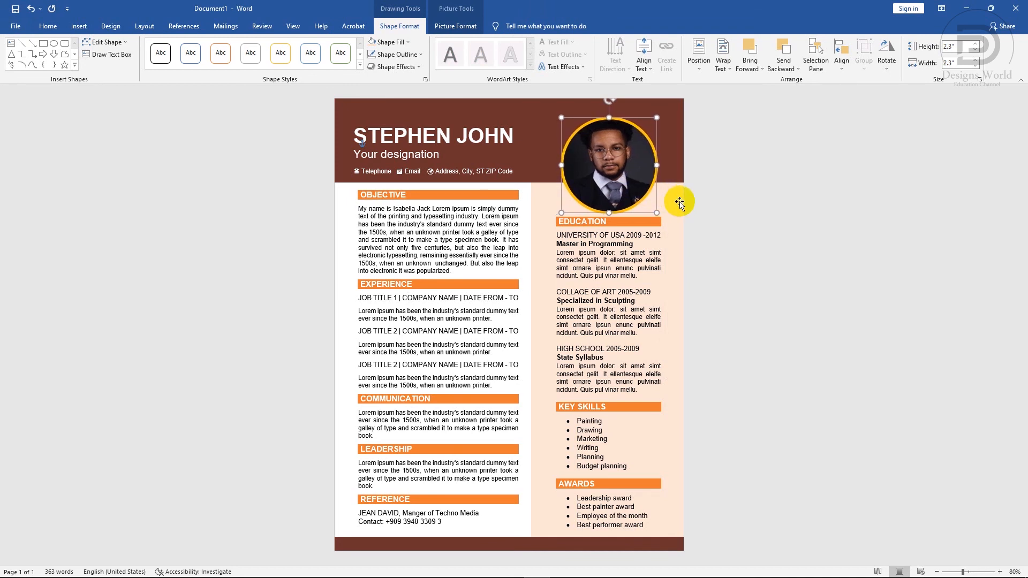
Nudge the circular photo slightly left and narrow the light orange panel by moving its left edge closer to the education text.
key("Left")
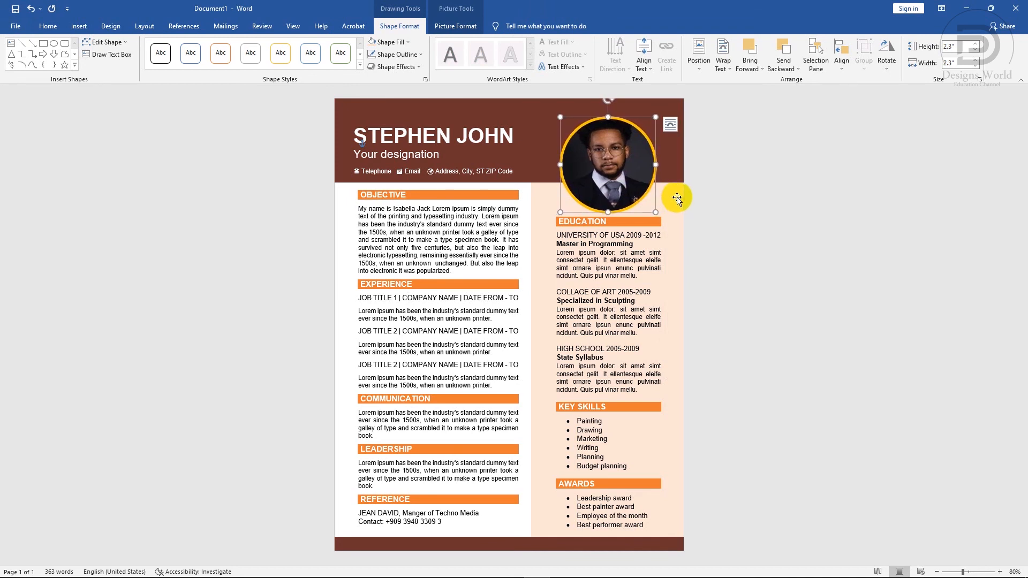
left_click(531, 289)
left_click_drag(530, 366, 539, 367)
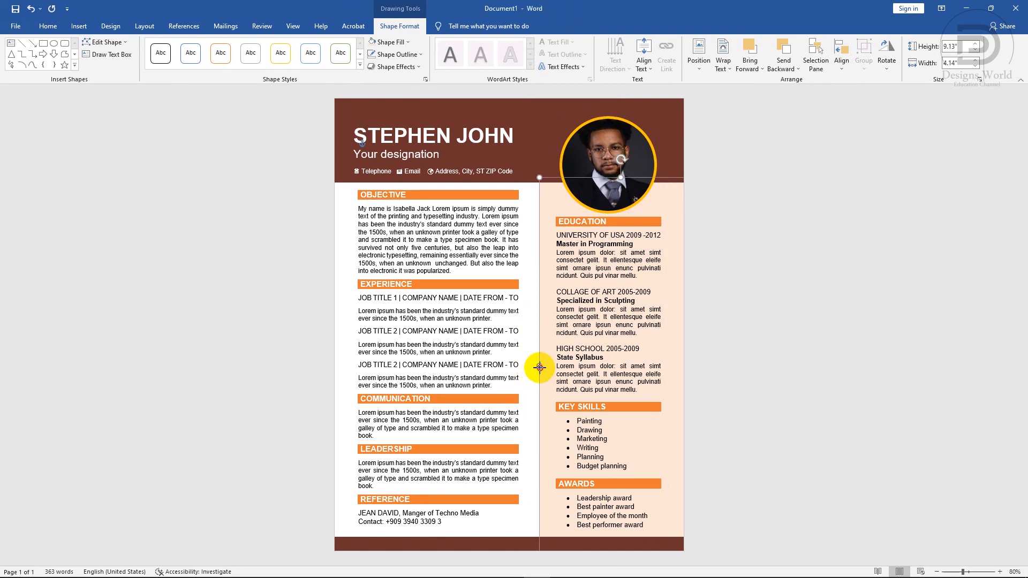
Move the header text box with the name and contact line right until its text lines up with the objective column's left edge.
left_click(442, 153)
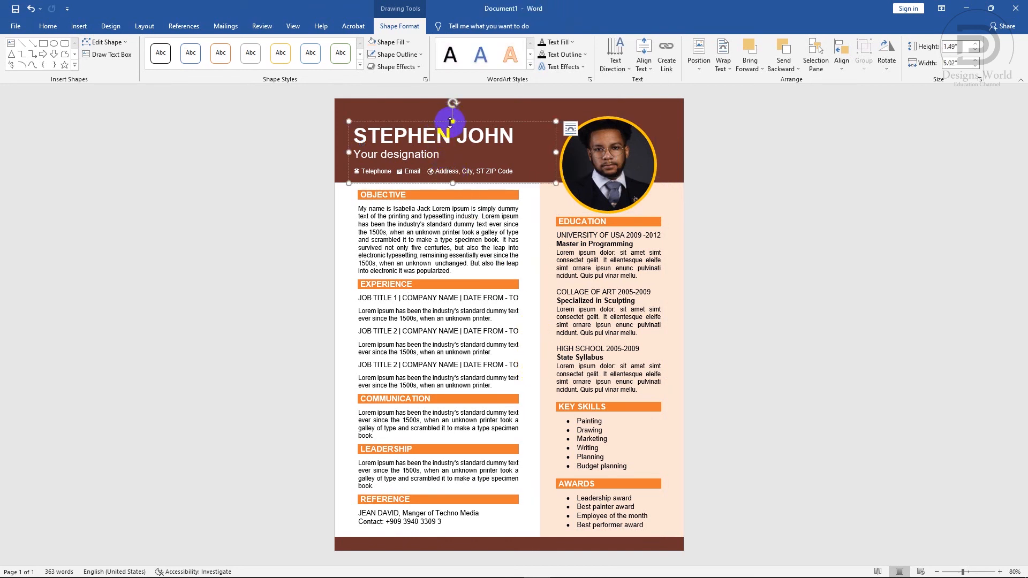
key("Right")
key("Right")
key("Right")
key("Right")
key("Right")
key("Right")
key("Right")
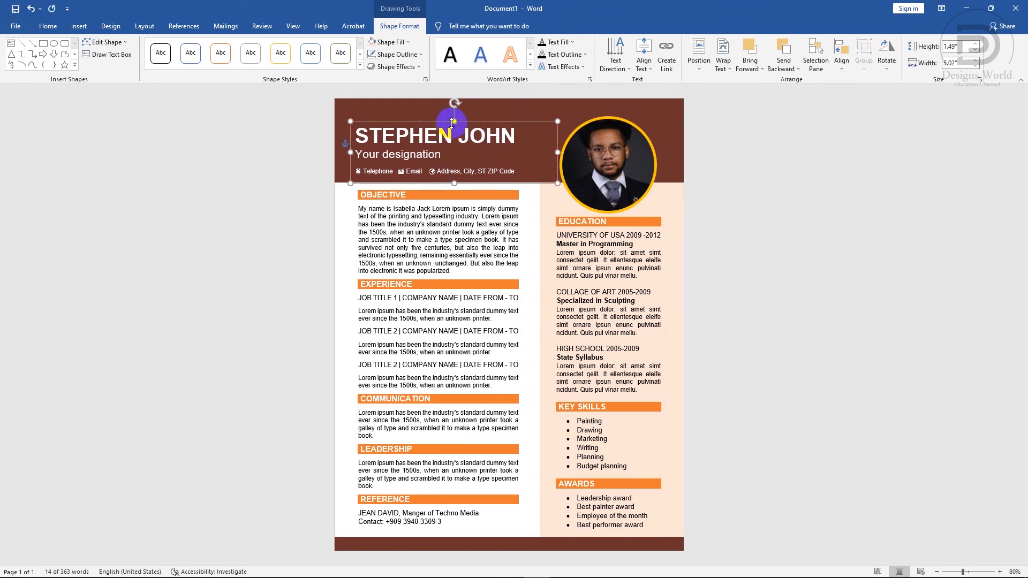
key("Right")
key("Right")
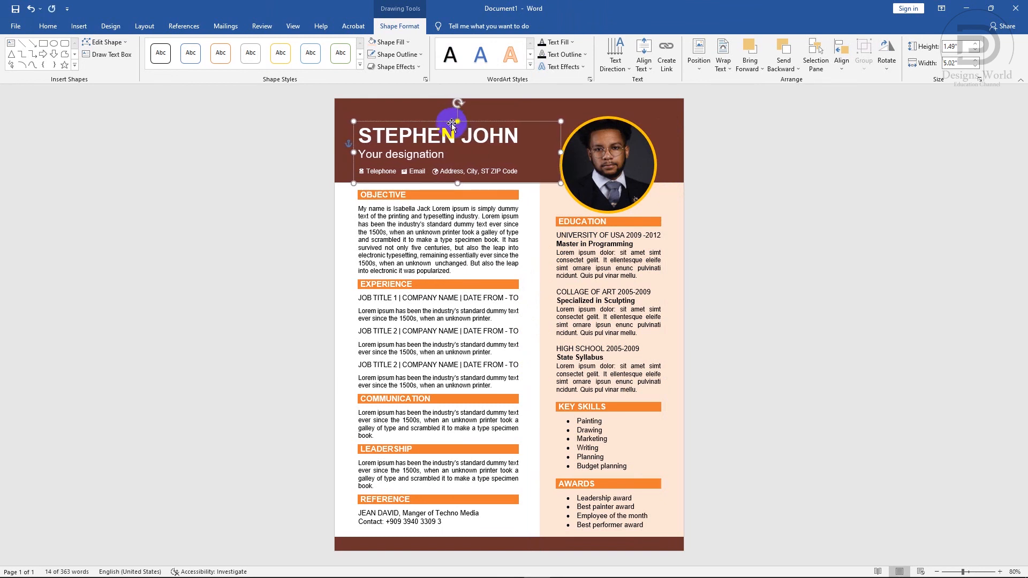
left_click(803, 378)
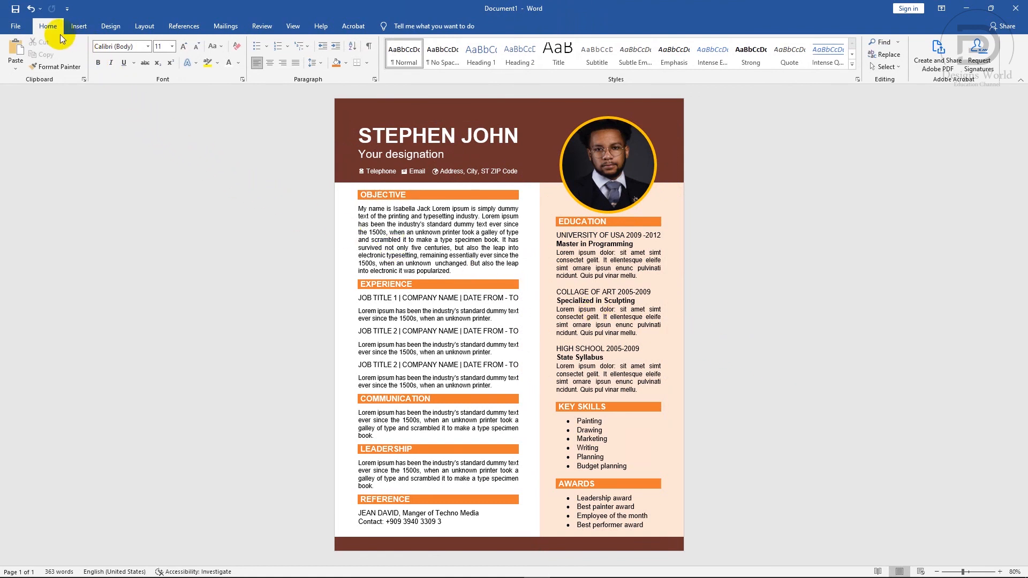
Save the document as a Word Document named Resume in the CV 21 folder.
left_click(16, 30)
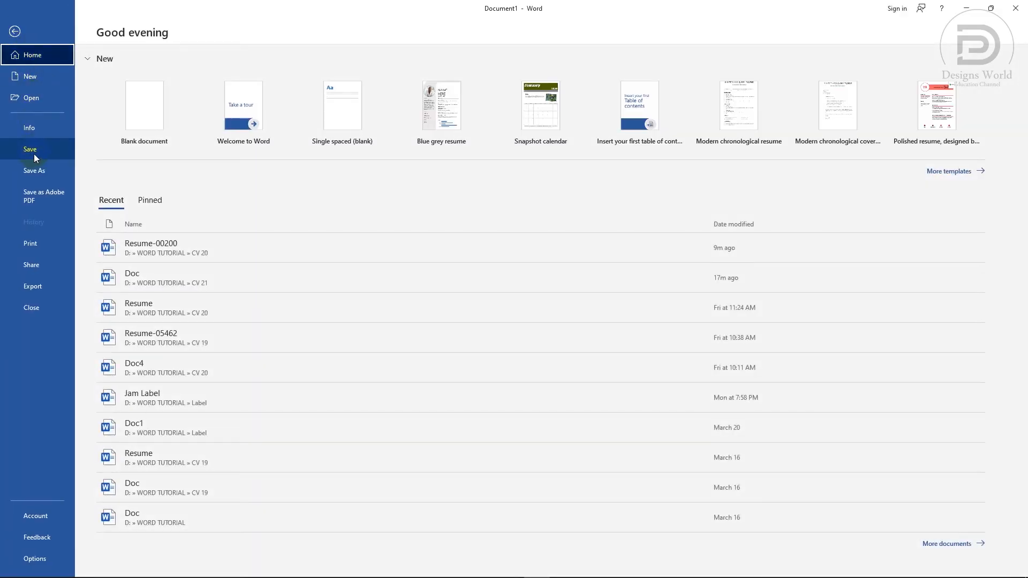
left_click(34, 170)
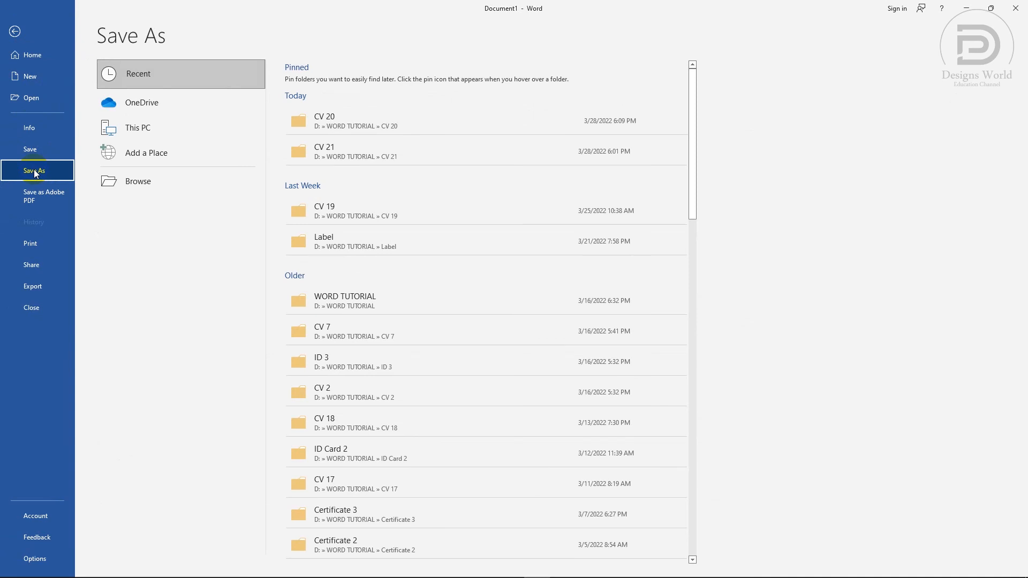
left_click(332, 158)
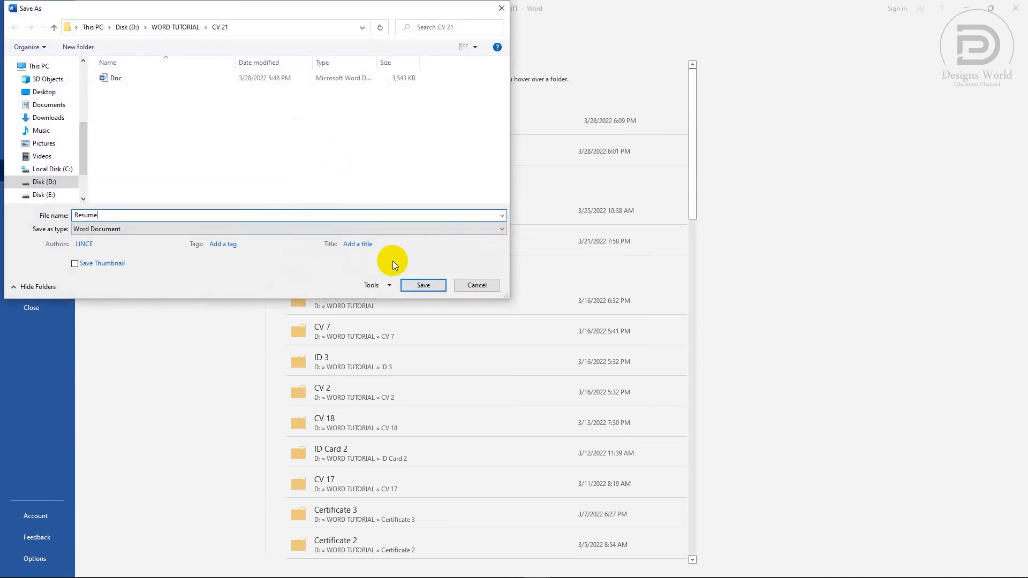
left_click(420, 285)
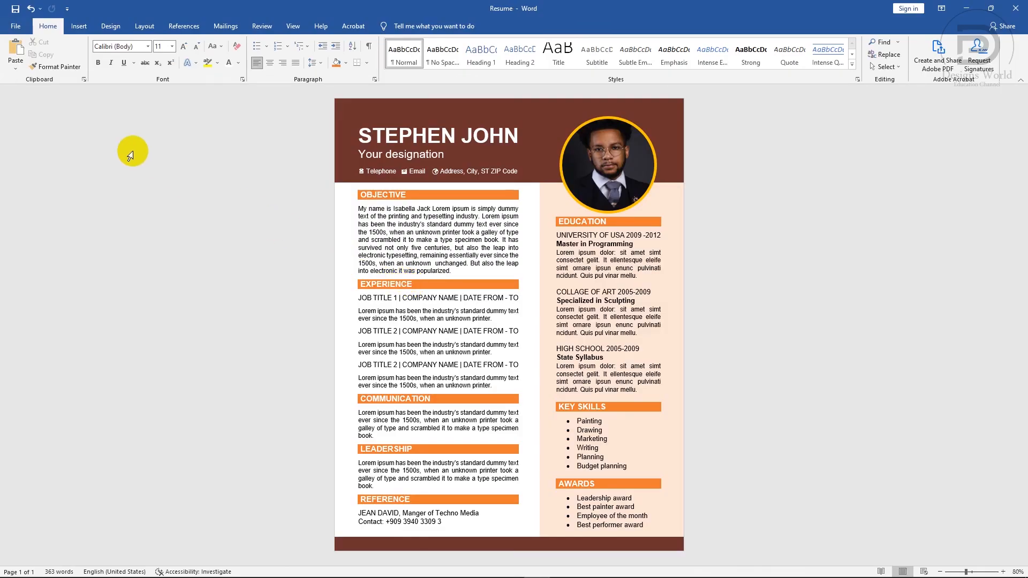
Save the resume as an Adobe PDF named Resume in the CV 21 folder.
left_click(15, 28)
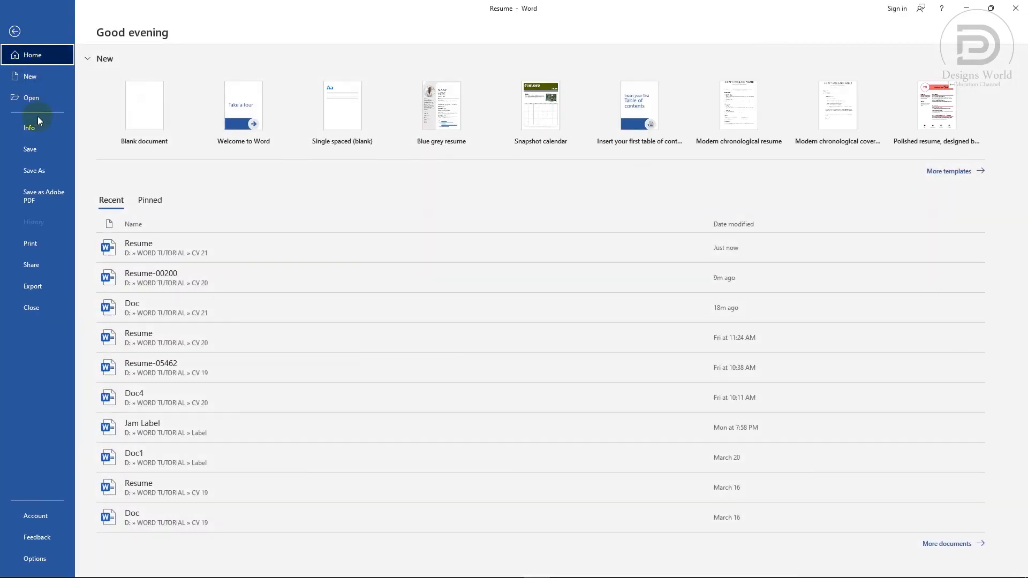
left_click(49, 200)
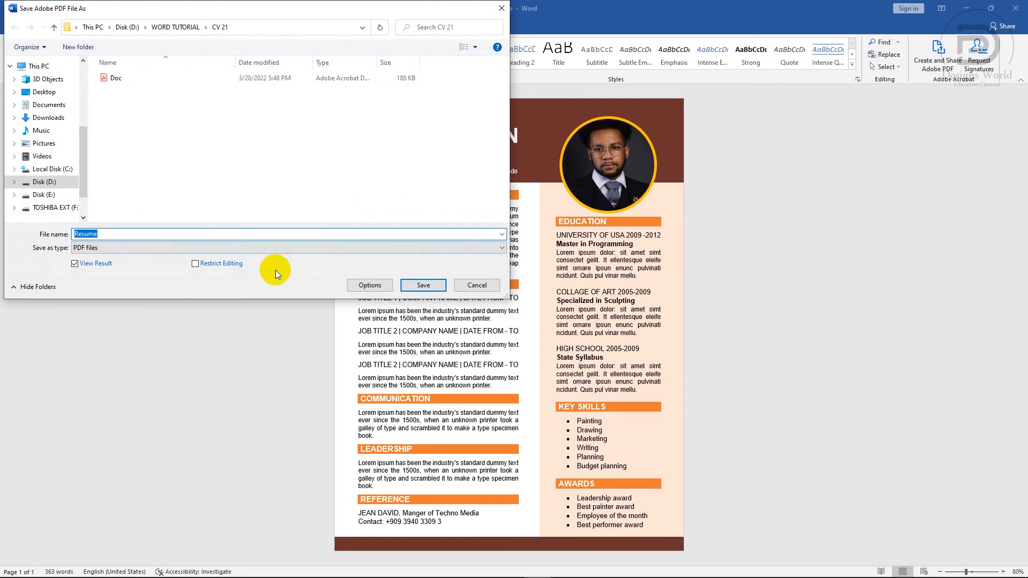
left_click(413, 286)
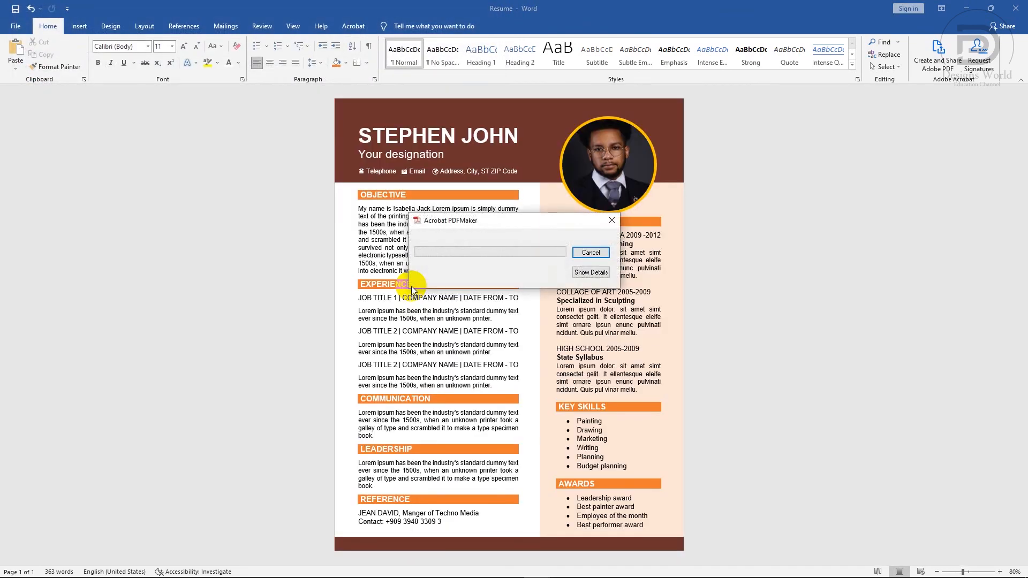